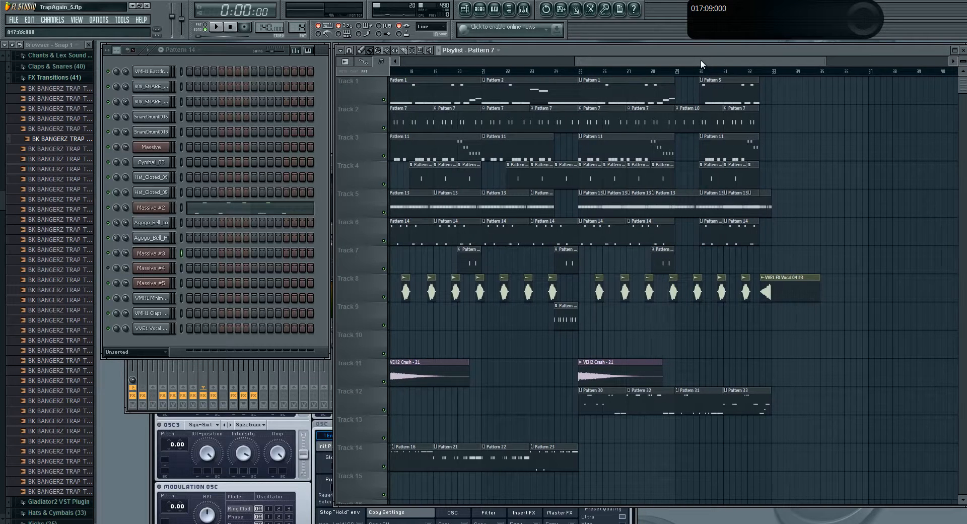
- Examine the trap arrangement across the whole playlist, from the opening bars to the final clips
left_click(639, 85)
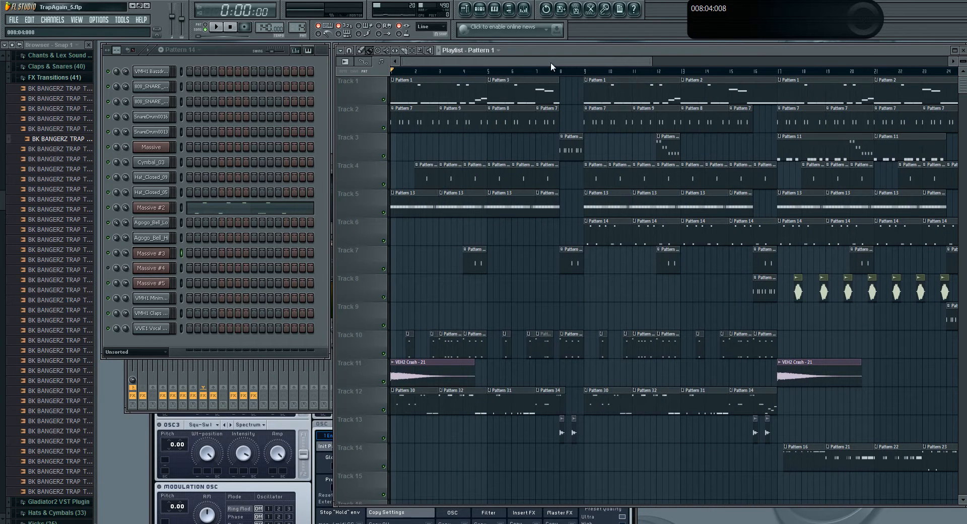
left_click(649, 118)
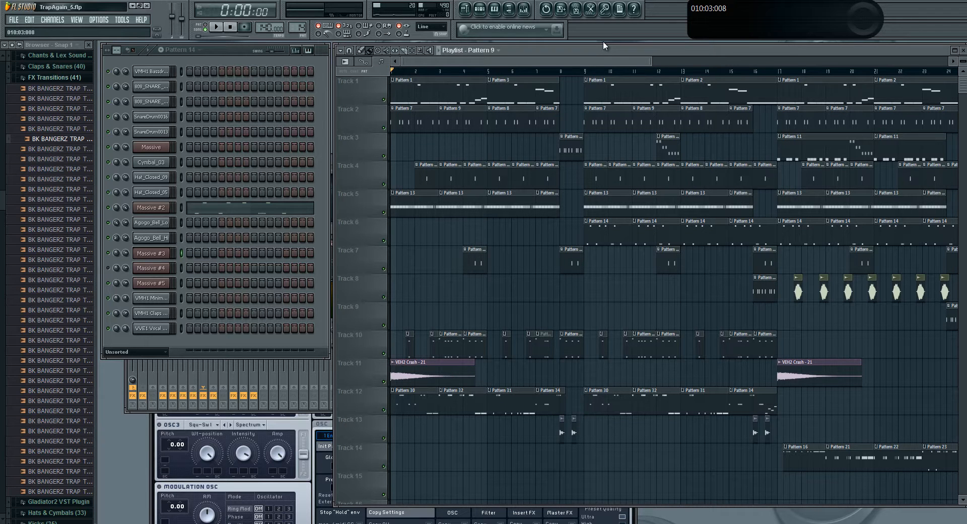
left_click_drag(473, 63, 564, 62)
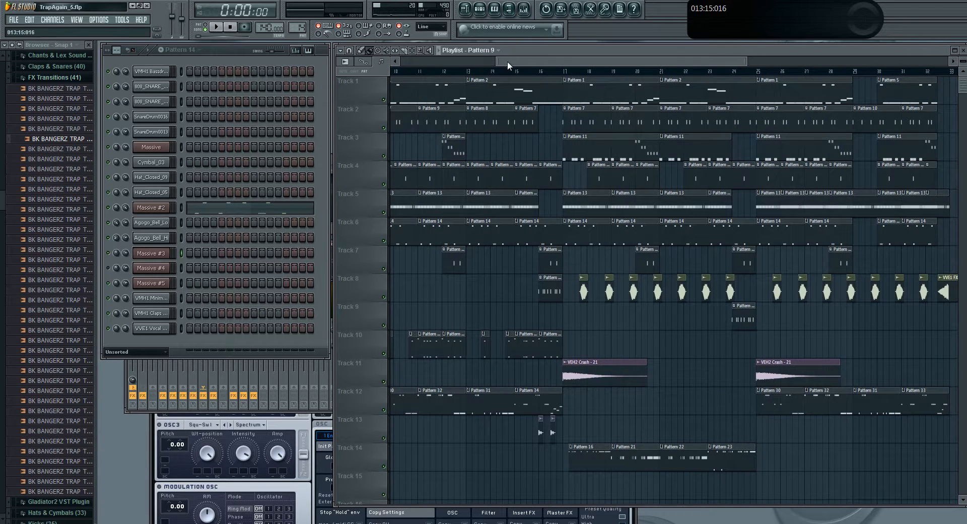
left_click_drag(501, 62, 258, 77)
mouse_move(444, 62)
left_mouse_down()
mouse_move(482, 62)
mouse_move(439, 63)
left_mouse_up()
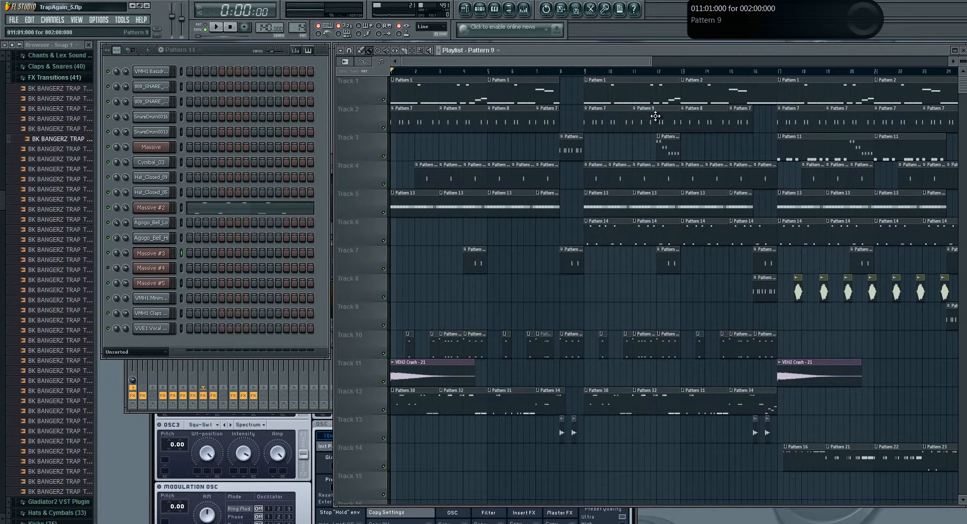
left_click_drag(546, 64, 617, 65)
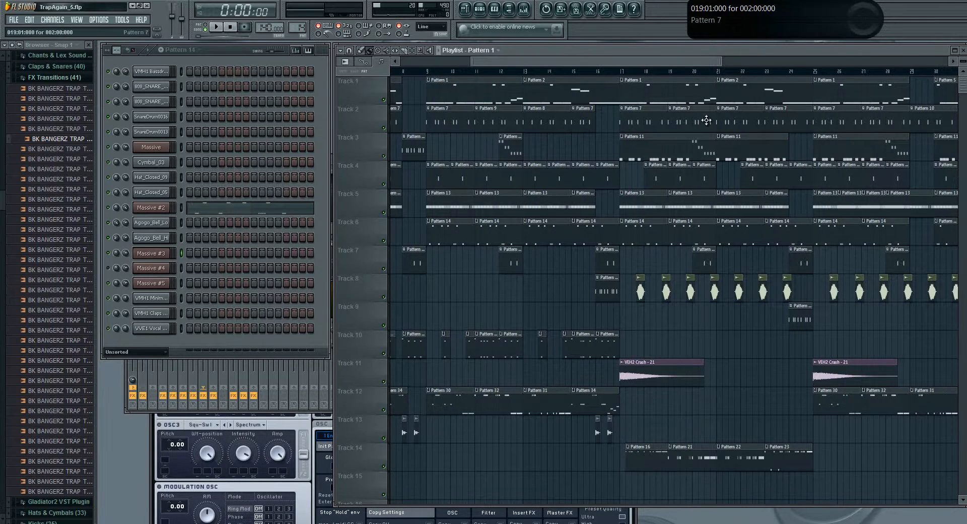
left_click(789, 114)
left_click_drag(596, 60, 474, 61)
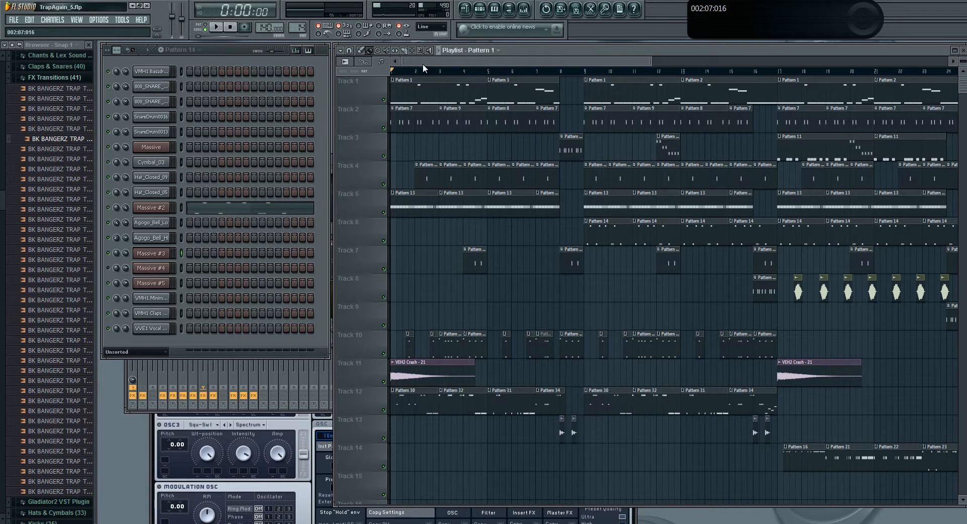
left_click_drag(422, 64, 349, 78)
left_click(547, 120)
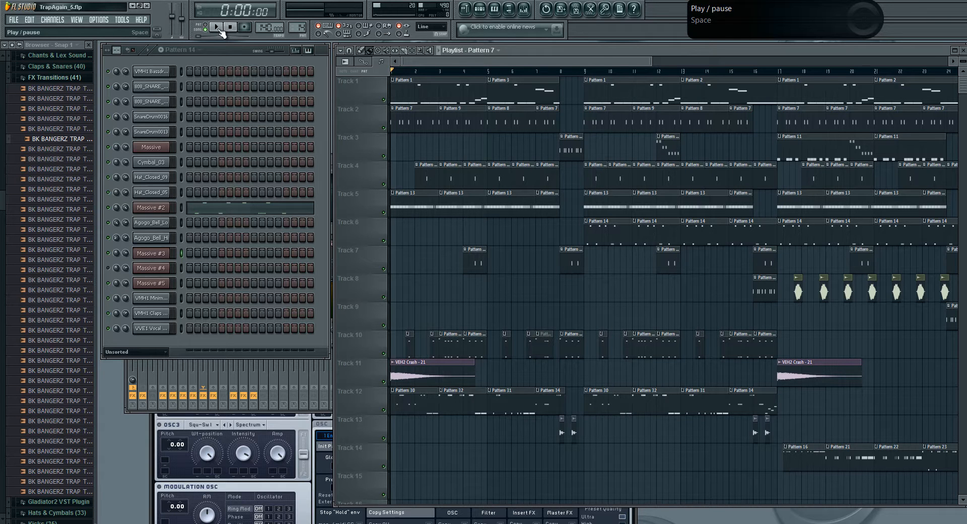
- Play the song from the start, follow the arrangement through to bar 25, and stop playback
left_click_drag(511, 60, 428, 56)
left_click(218, 28)
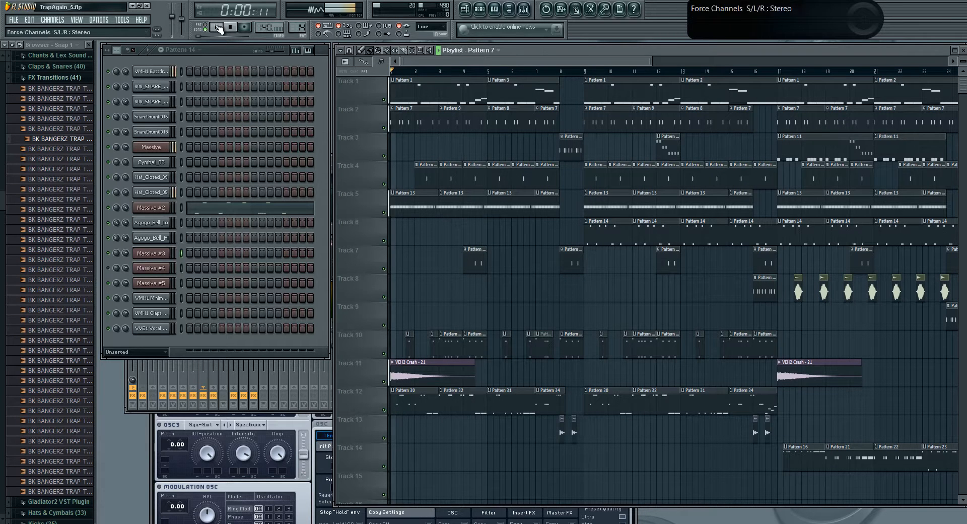
left_click_drag(456, 62, 463, 62)
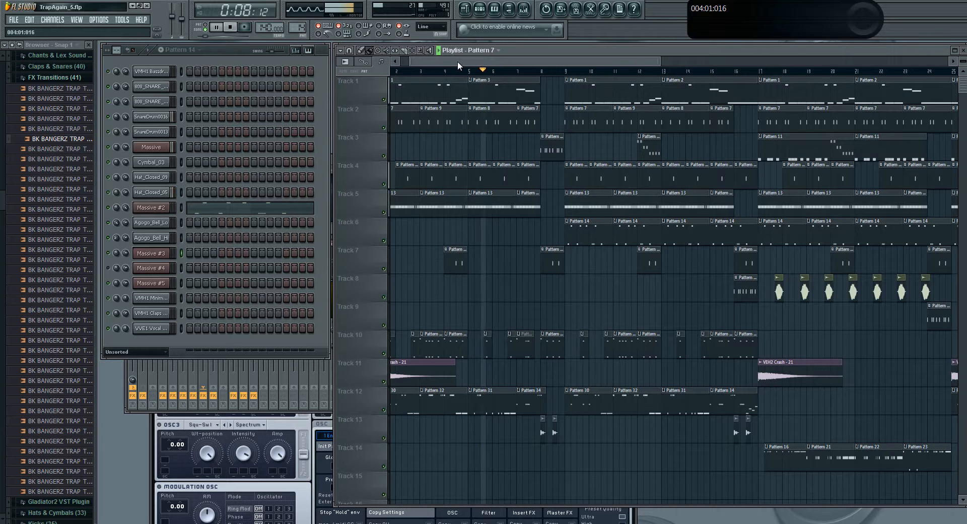
left_click_drag(457, 62, 471, 63)
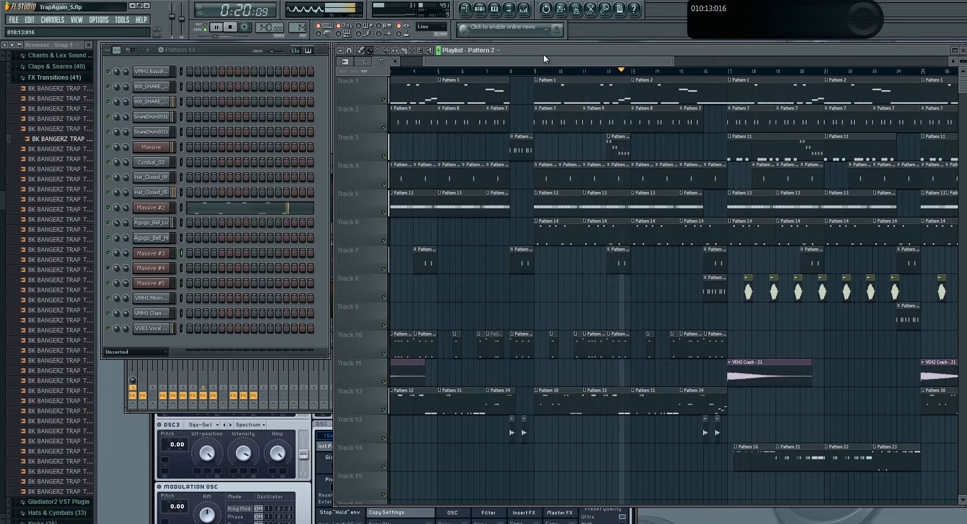
left_click_drag(538, 61, 578, 59)
left_click_drag(3, 197, 13, 123)
left_click(39, 122)
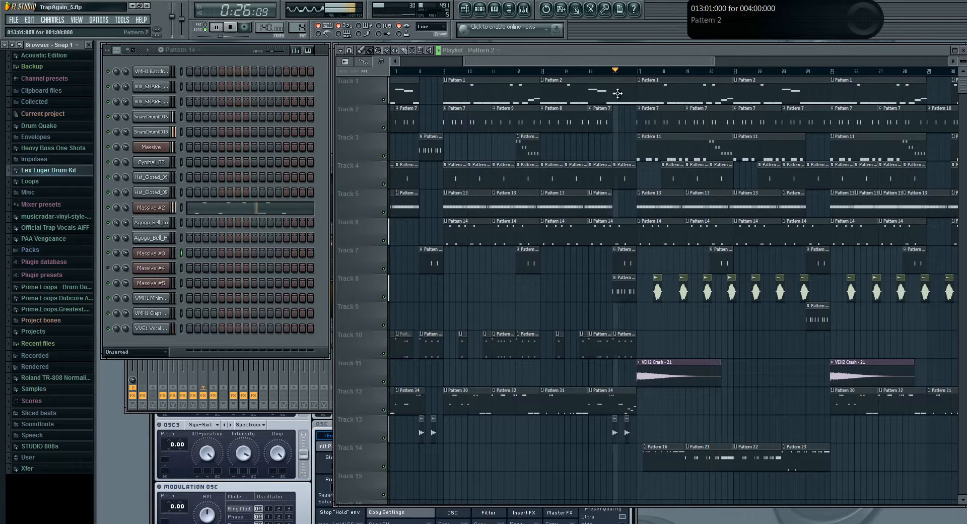
left_click_drag(566, 61, 610, 62)
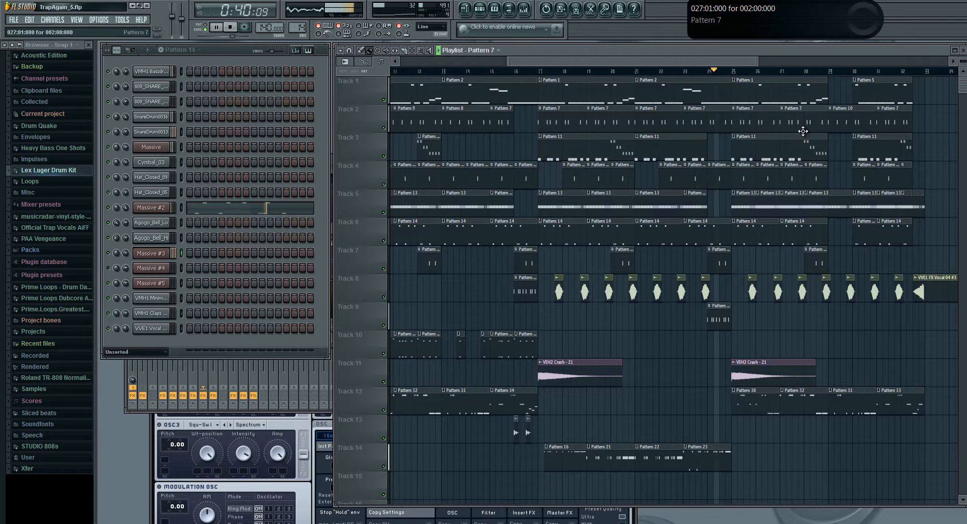
left_click(230, 27)
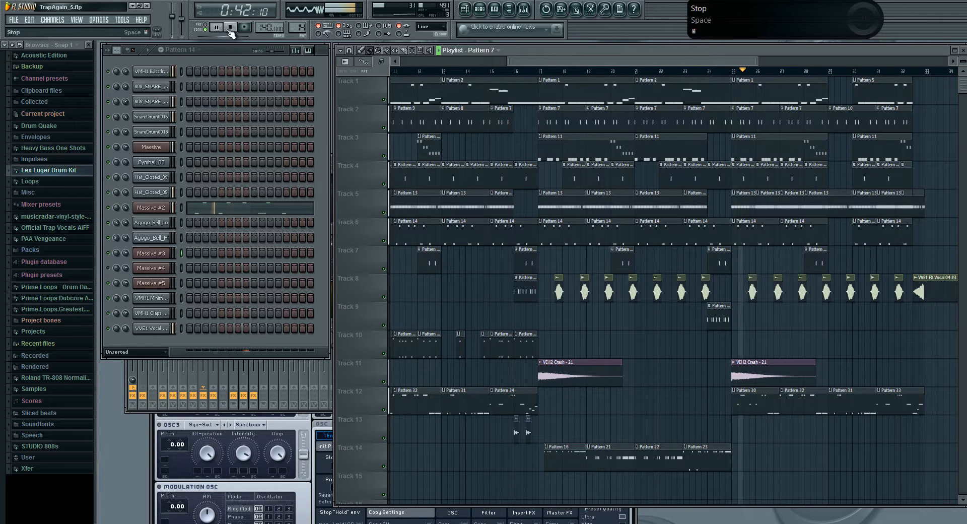
left_click_drag(582, 60, 422, 61)
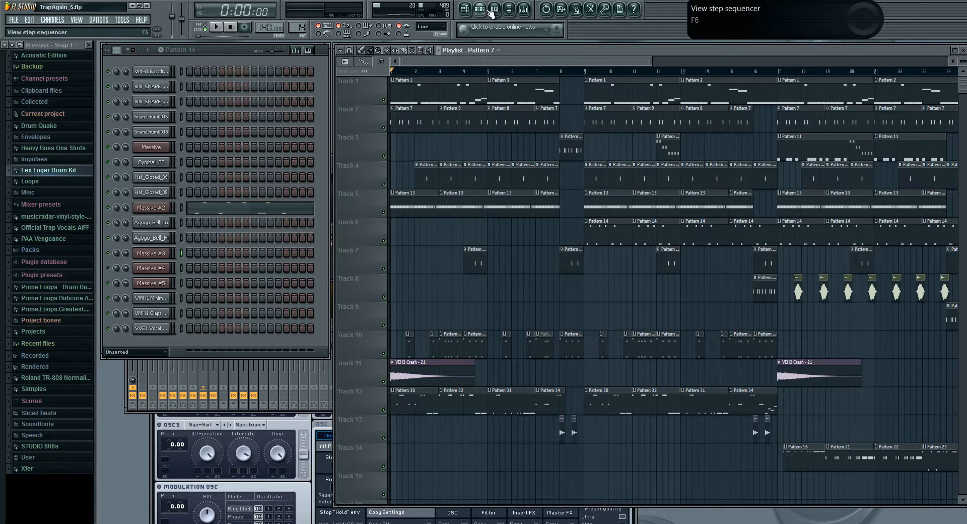
- Open the first Pattern 1 clip on Track 1 in the piano roll, listen to its bass line, and close it
left_click_drag(485, 60, 476, 55)
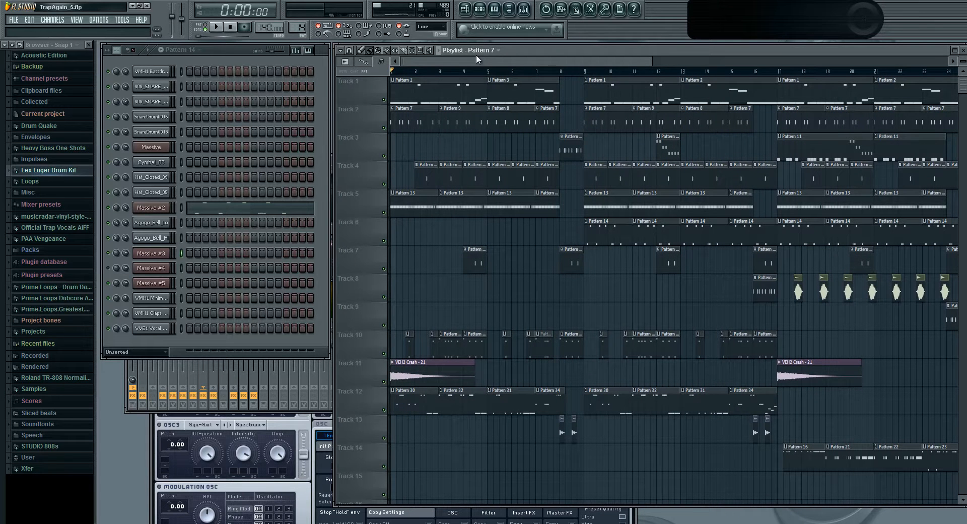
left_click(425, 87)
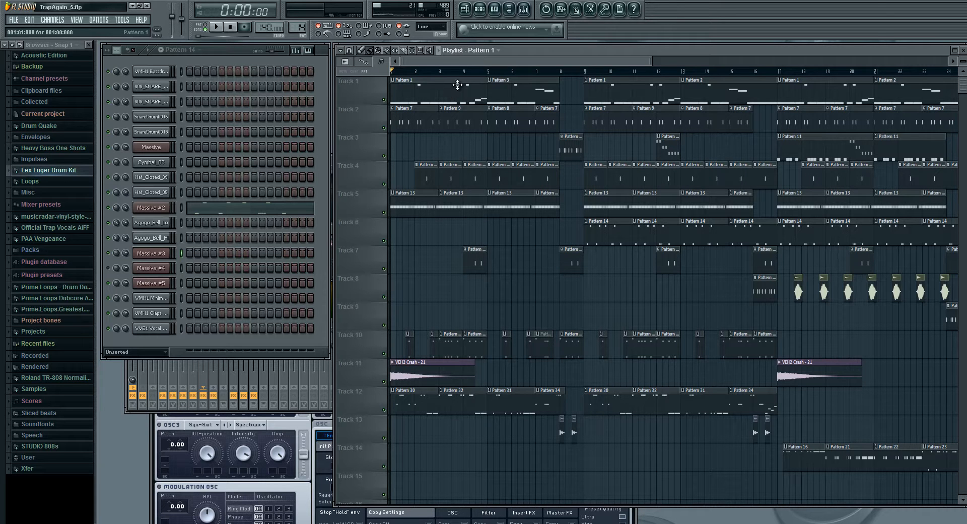
left_click_drag(447, 60, 423, 60)
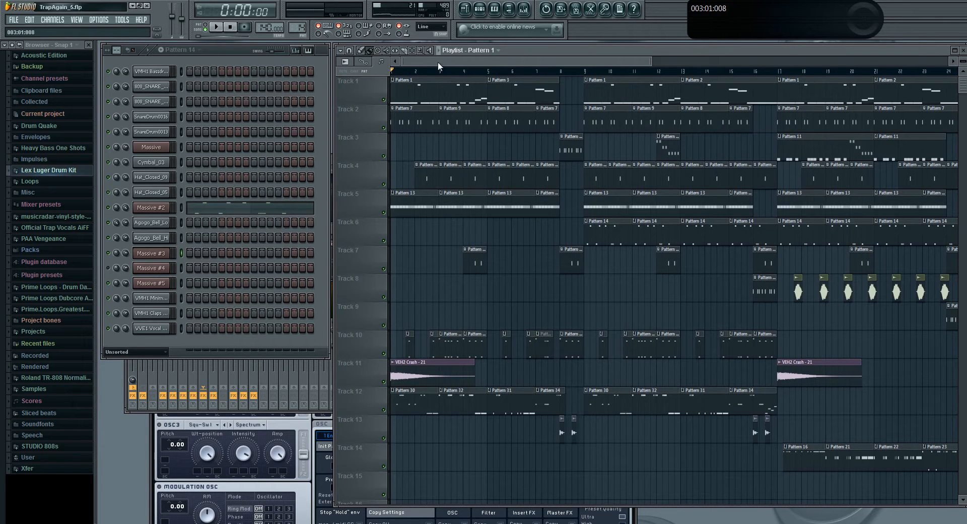
double_click(410, 91)
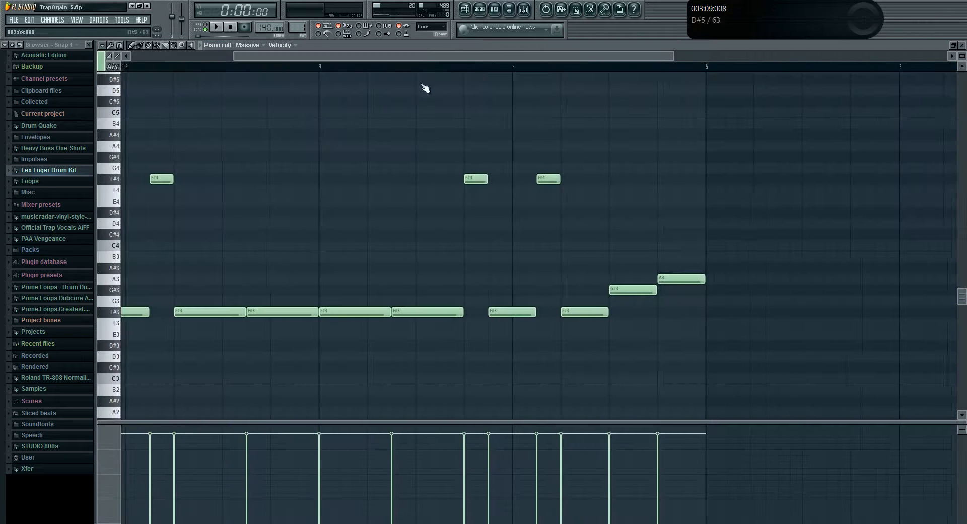
left_click(207, 28)
left_click(216, 28)
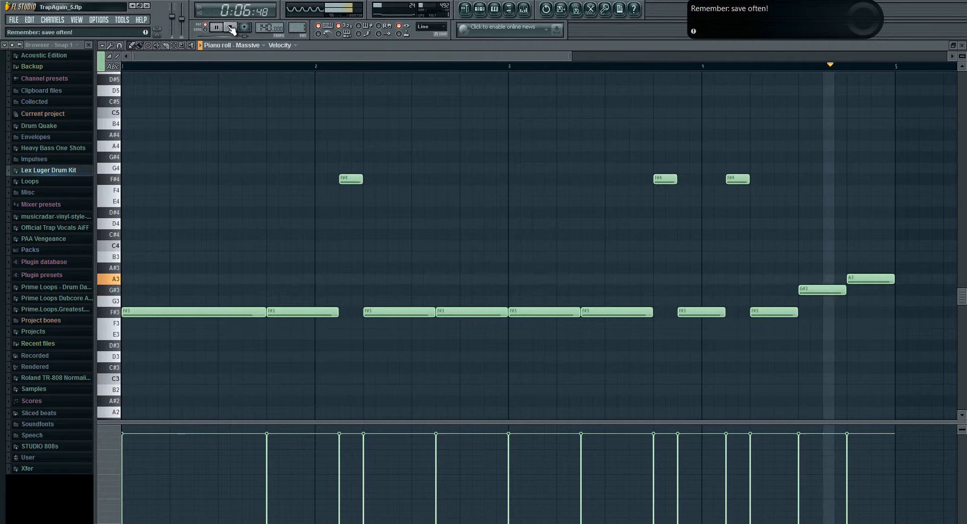
left_click(231, 28)
left_click(961, 44)
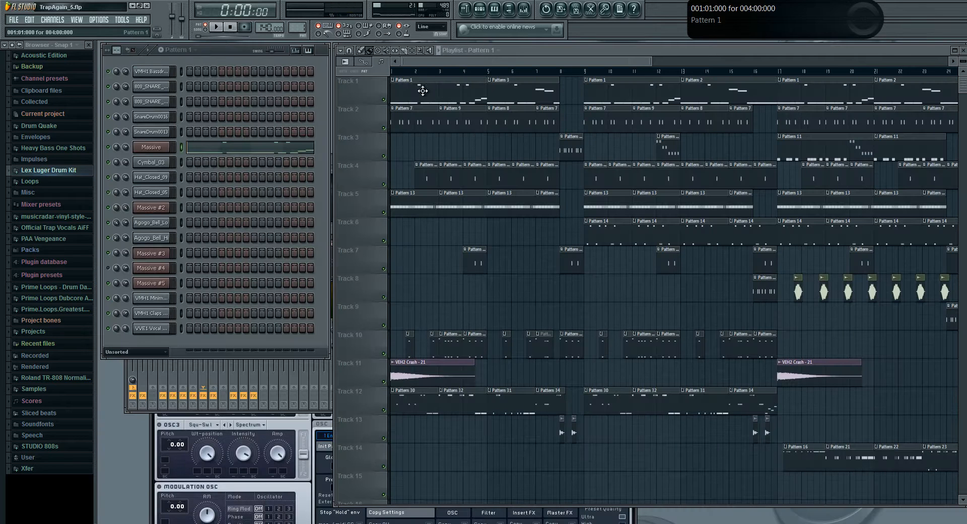
- Open the Pattern 3 clip on Track 1 in the piano roll, listen to its bass line, and close it
double_click(525, 90)
left_click(216, 26)
left_click(280, 46)
left_click_drag(426, 55, 362, 62)
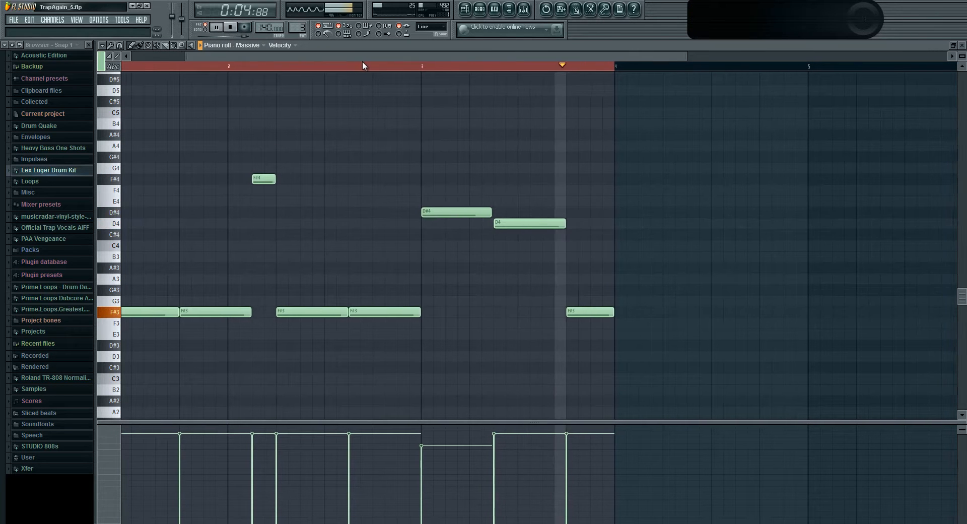
left_click(229, 26)
left_click(961, 45)
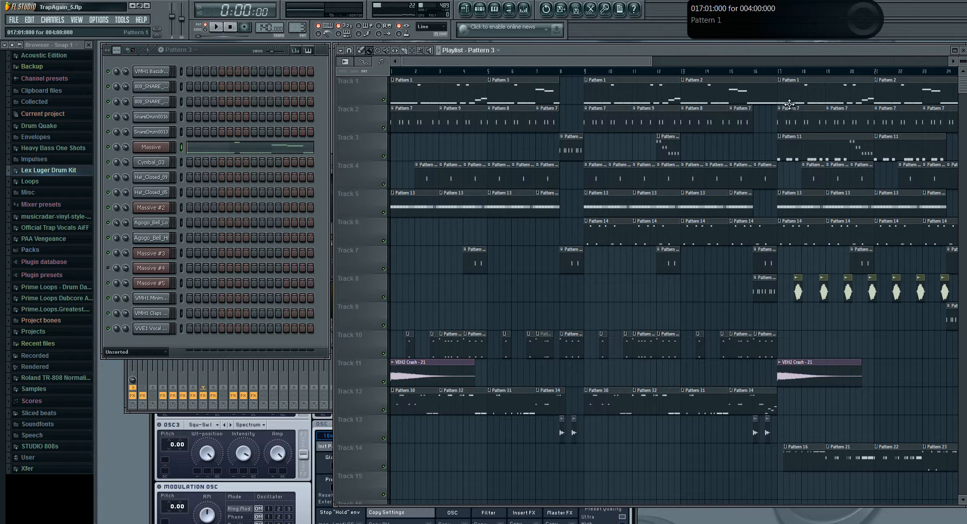
- Open the synth of the first Massive channel and choose the Sin-Square wavetable for oscillator 1
left_click(156, 151)
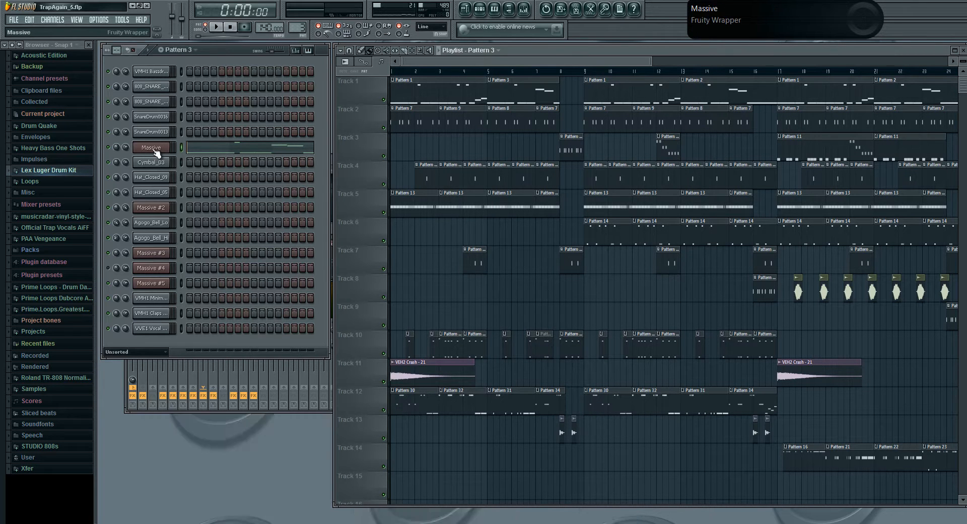
left_click_drag(277, 168, 369, 131)
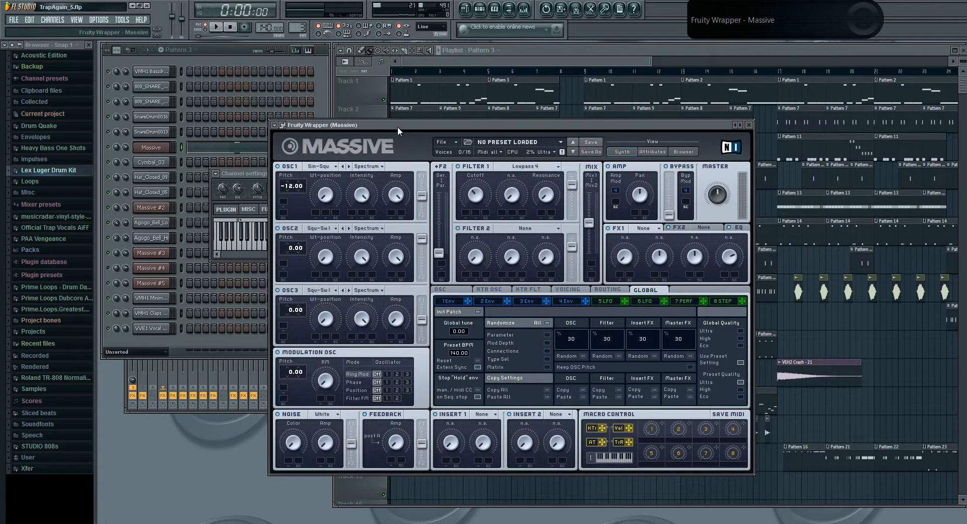
left_click_drag(396, 127, 348, 86)
left_click_drag(332, 93, 321, 102)
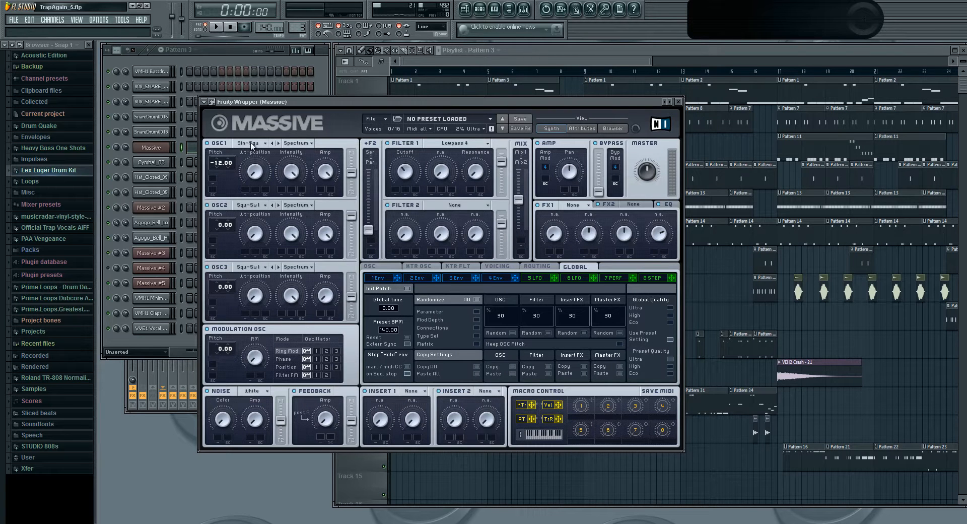
left_click(251, 144)
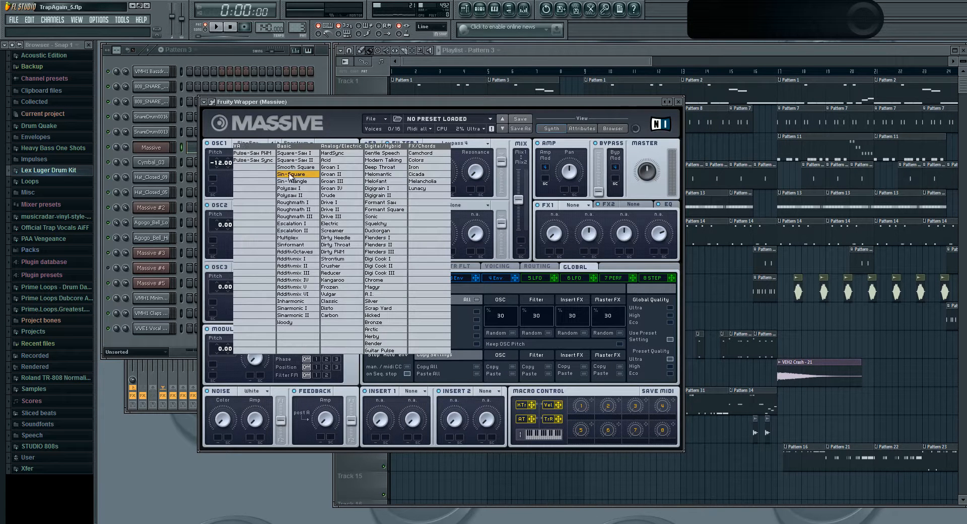
left_click(286, 175)
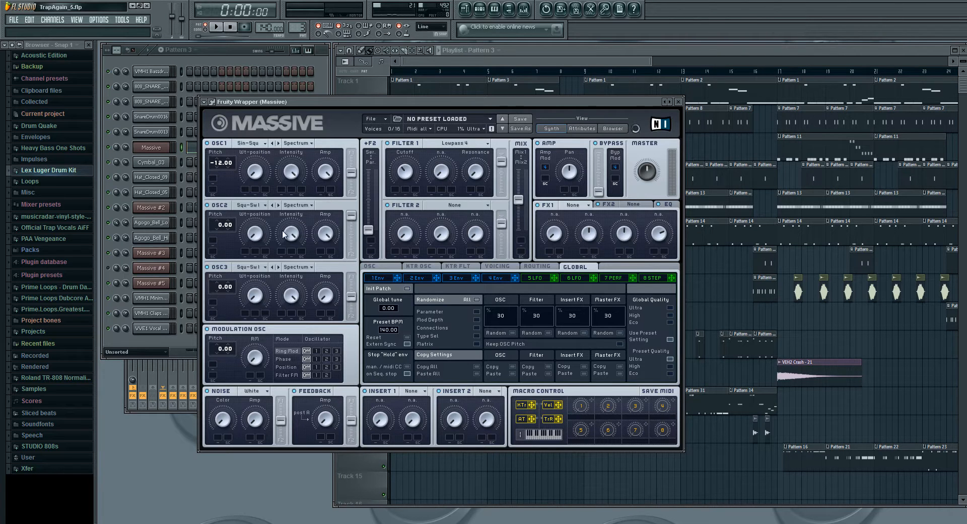
- Check oscillator 2's wavetable and play Pattern 3 briefly to hear the bass sound
left_click(251, 205)
left_click(254, 210)
left_click(216, 28)
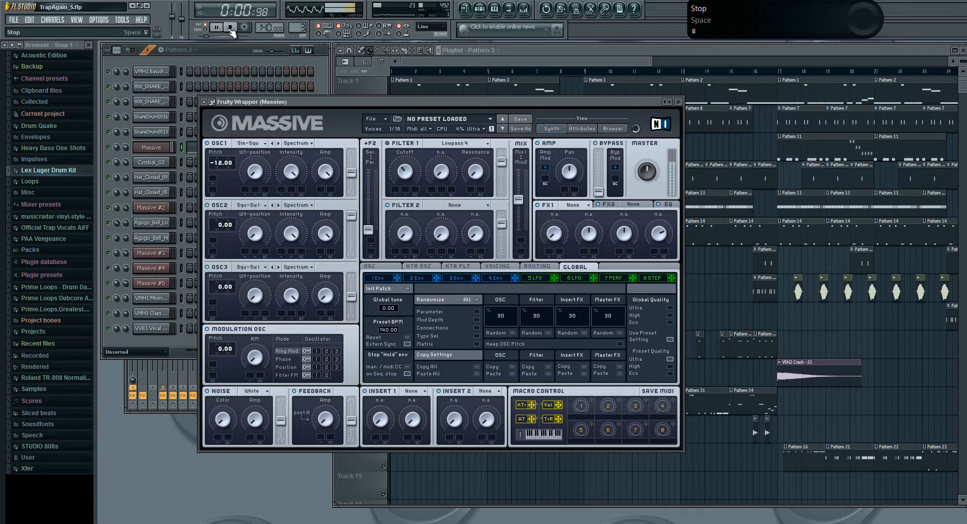
left_click(230, 27)
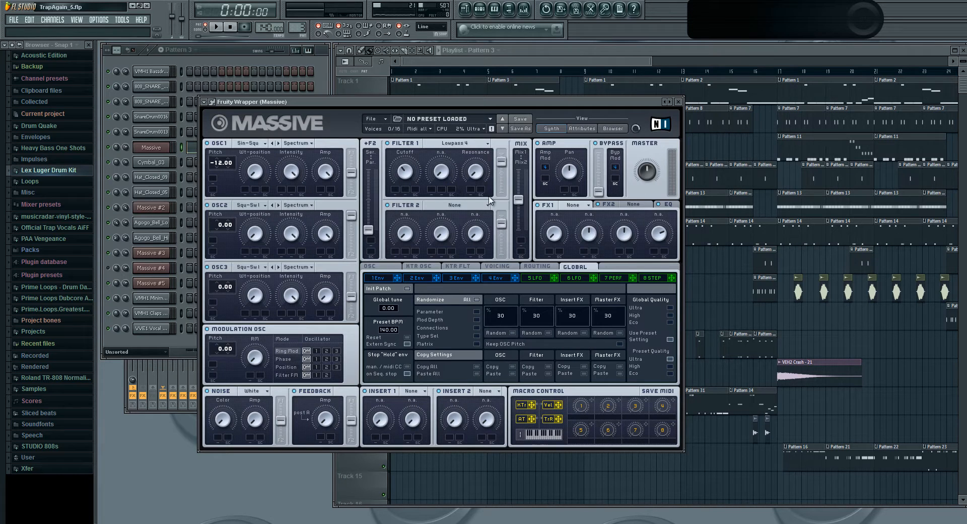
- Inspect Massive's EQ and voicing settings and display envelope 4
left_click(669, 205)
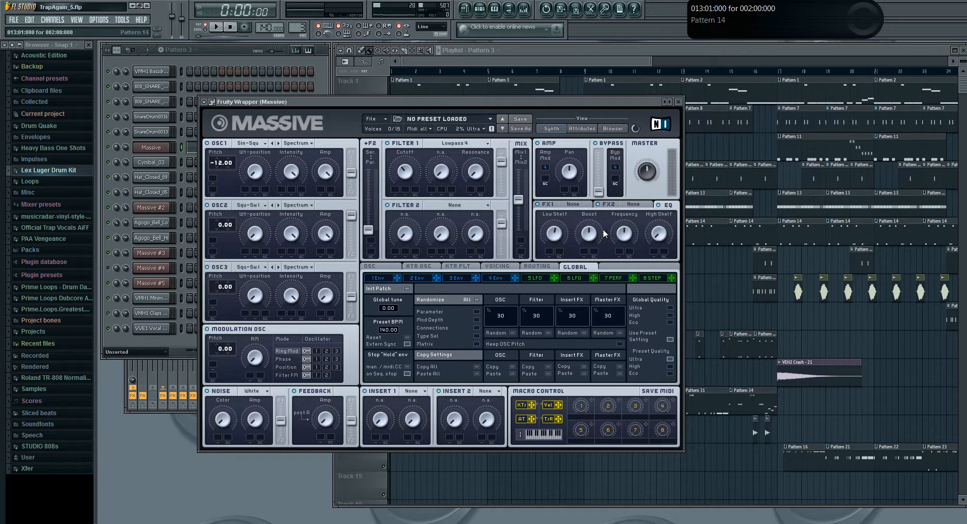
left_click(505, 267)
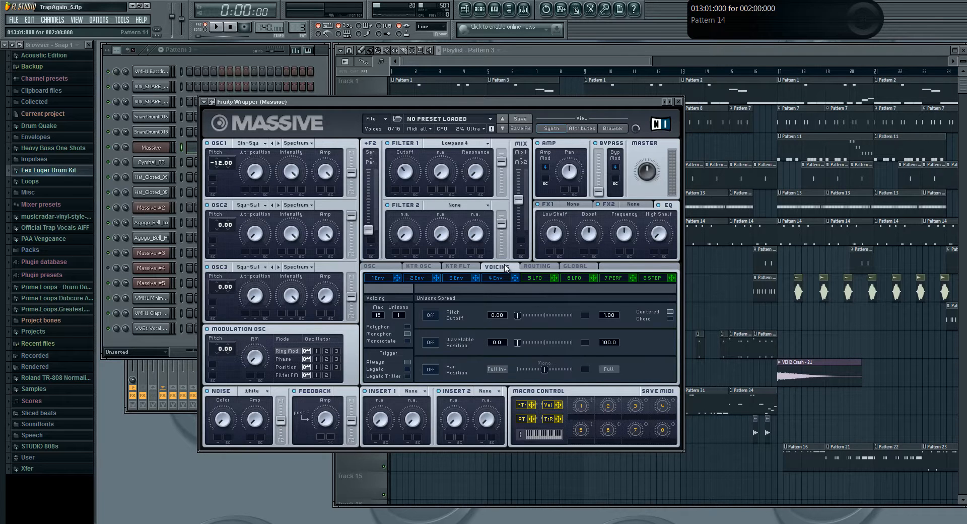
left_click(505, 278)
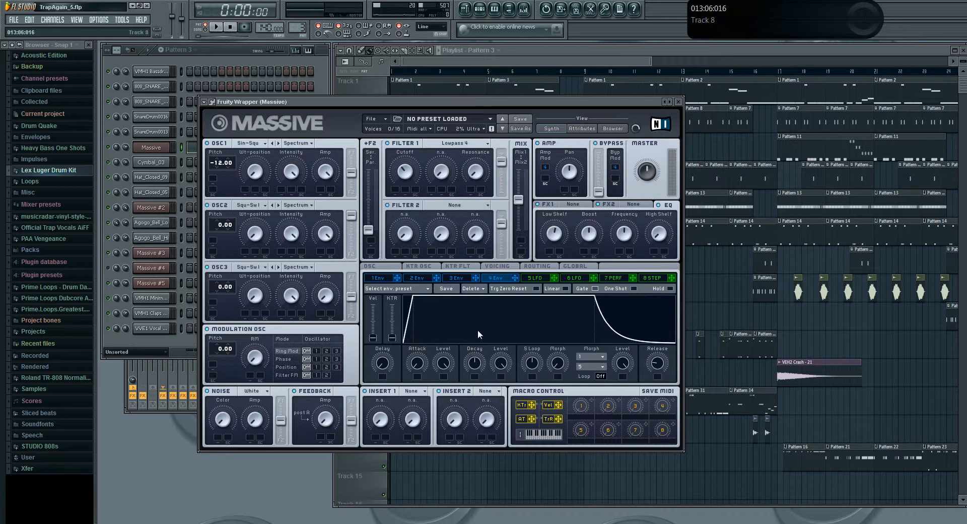
- Try turning envelope 4's decay level down to minimum and play Pattern 3 briefly to hear the bass
left_click_drag(503, 364, 523, 497)
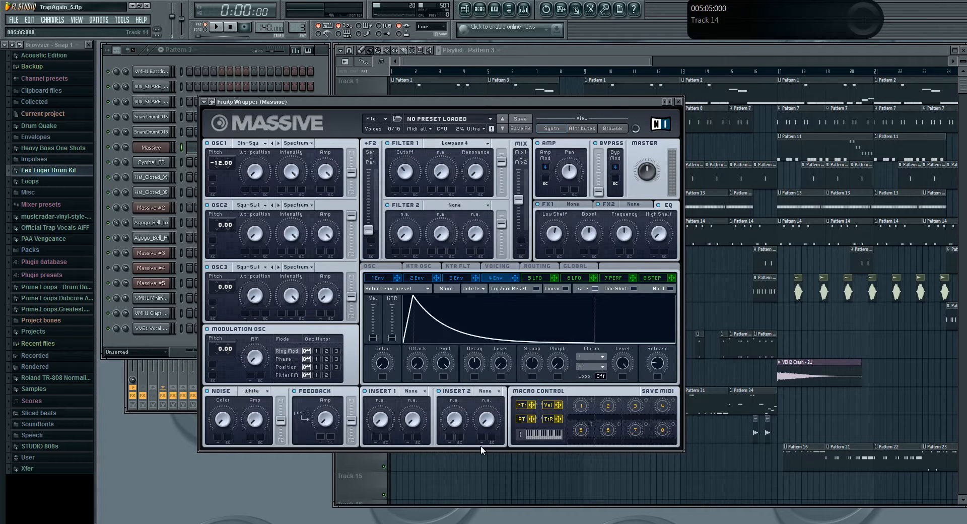
left_click(216, 26)
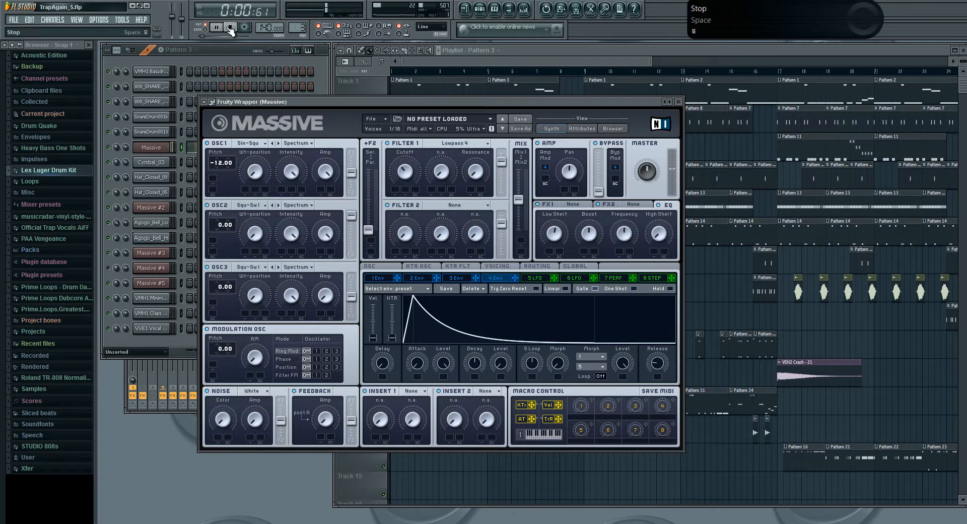
left_click(230, 28)
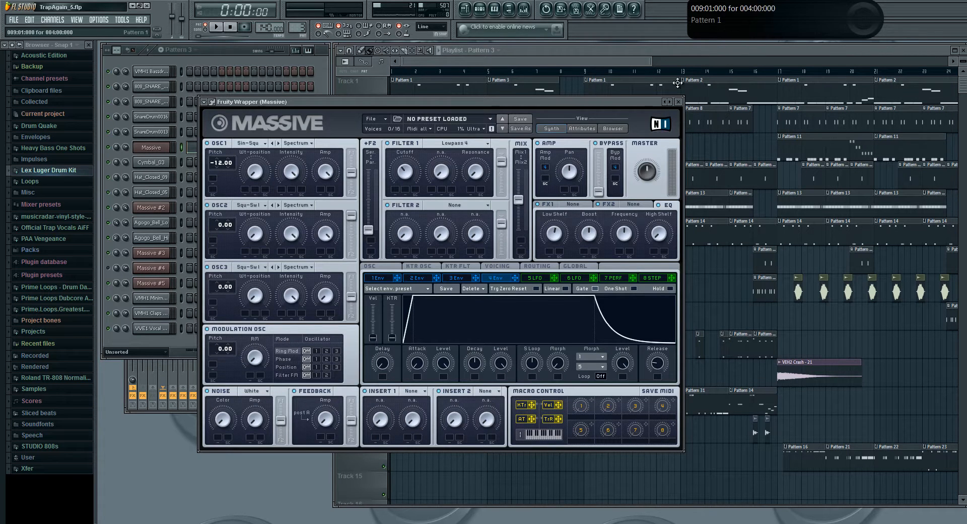
- Reopen the synth of the first Massive channel and inspect its glide and voicing settings
left_click(678, 102)
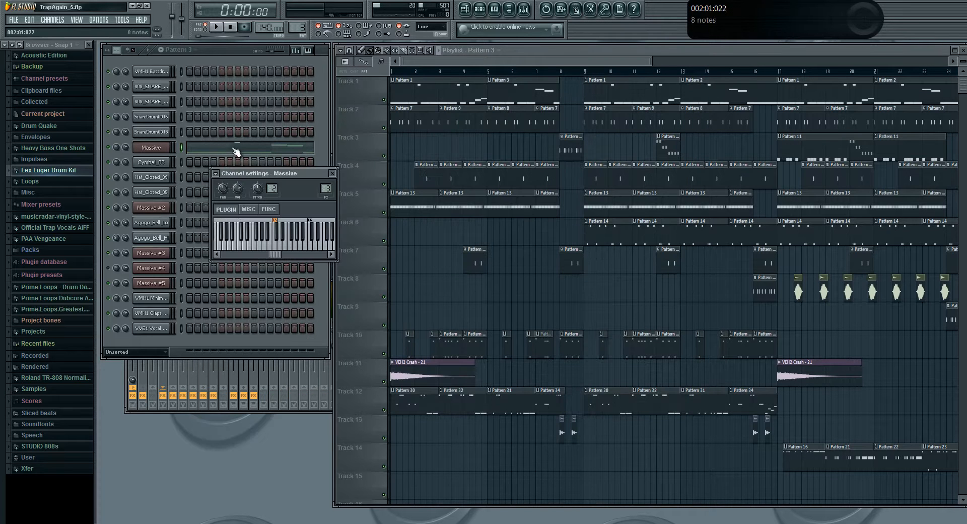
left_click(149, 148)
left_click(384, 267)
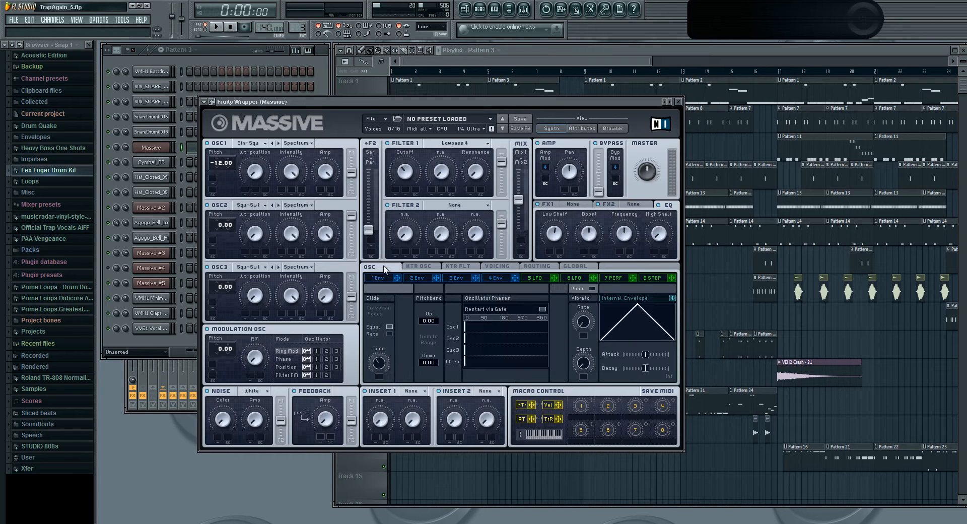
left_click(497, 266)
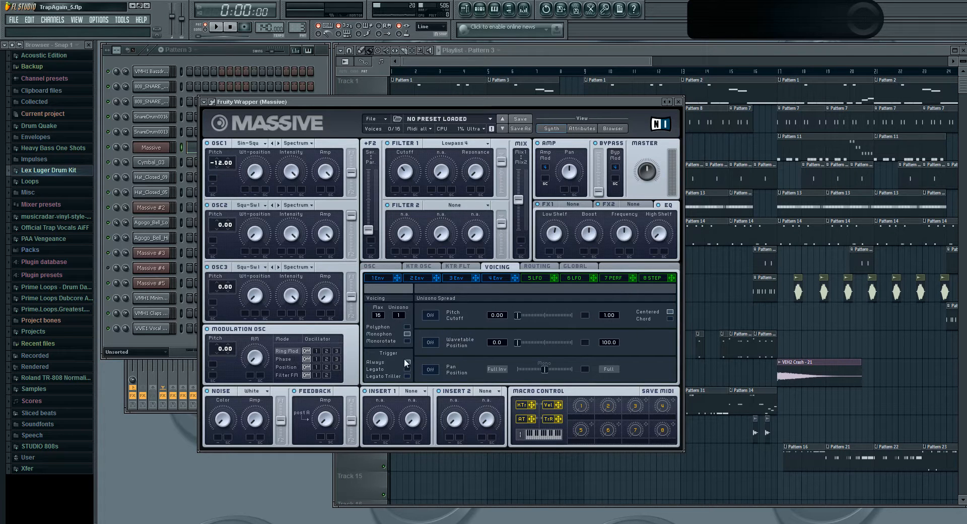
left_click(374, 268)
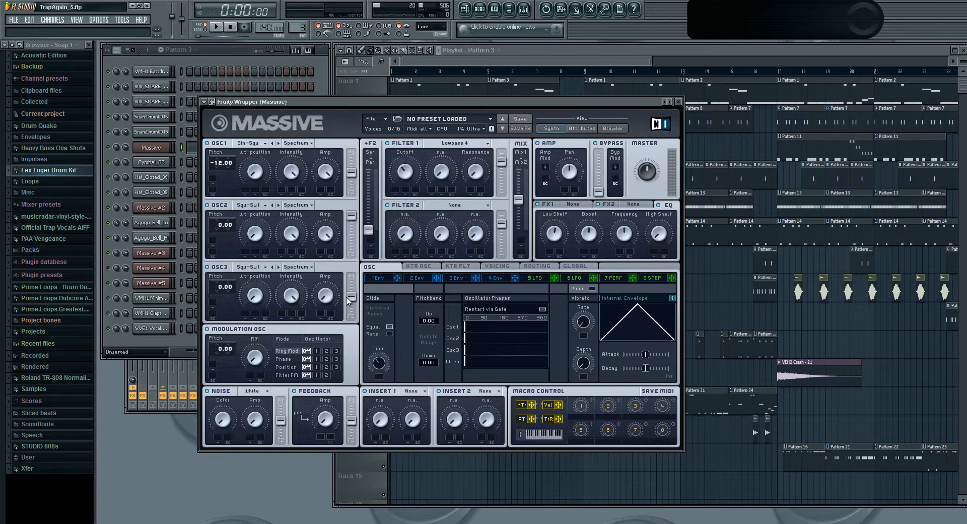
- Examine the first Massive channel's Pattern 3 notes in the piano roll and play them briefly
left_click(191, 148)
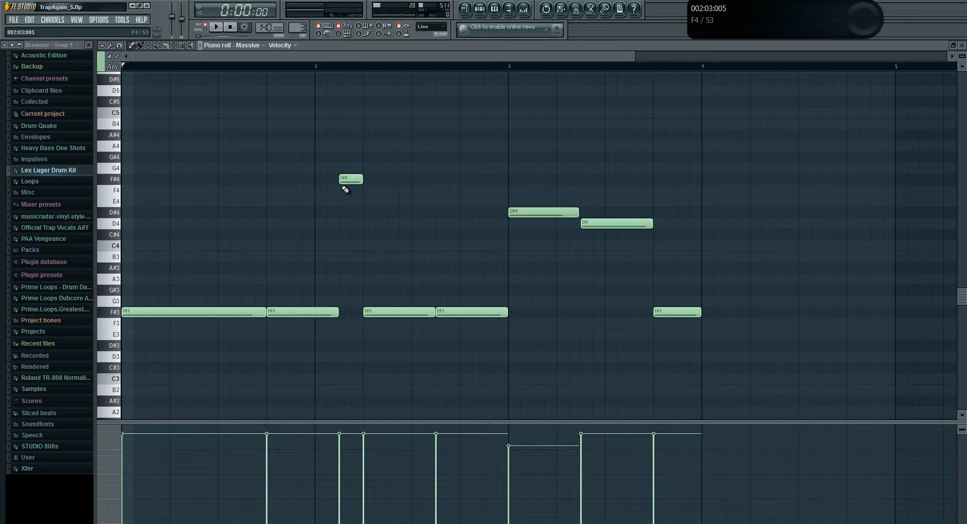
left_click(221, 29)
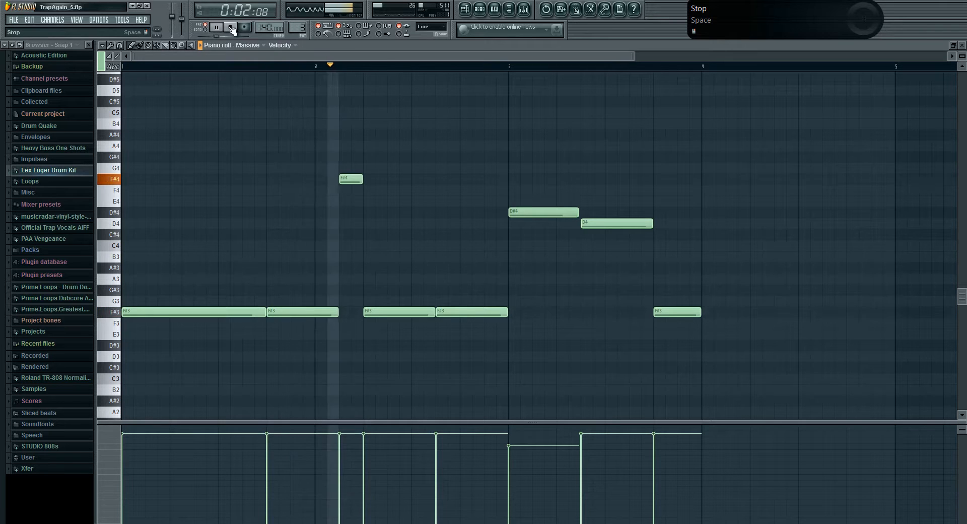
left_click(232, 28)
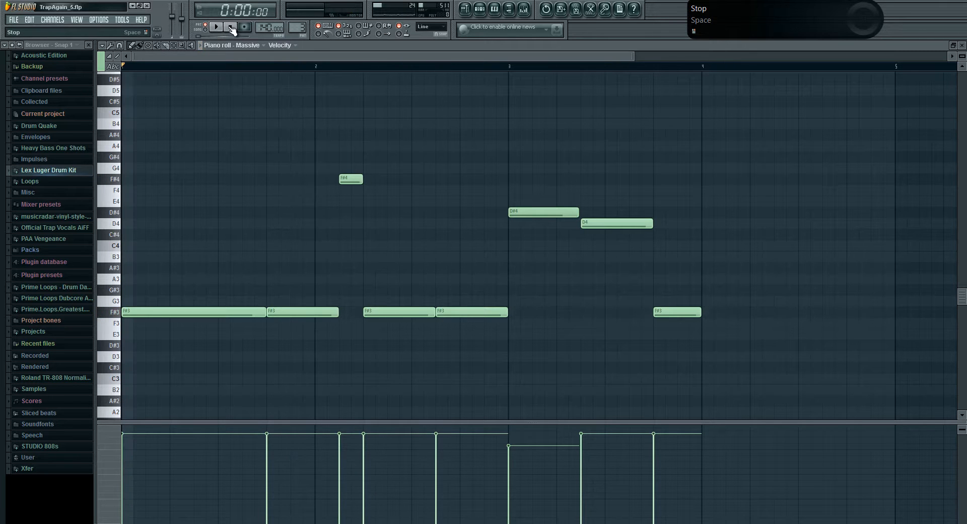
left_click(962, 45)
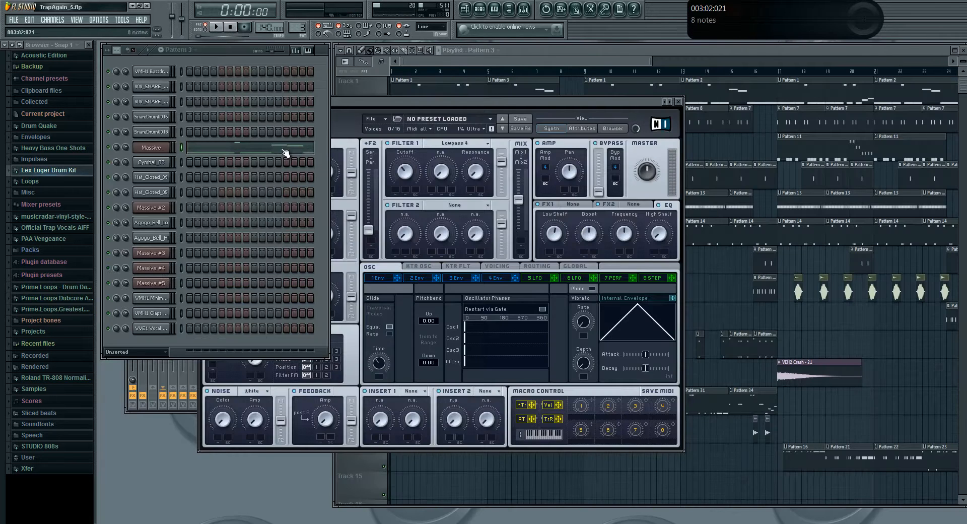
left_click(246, 147)
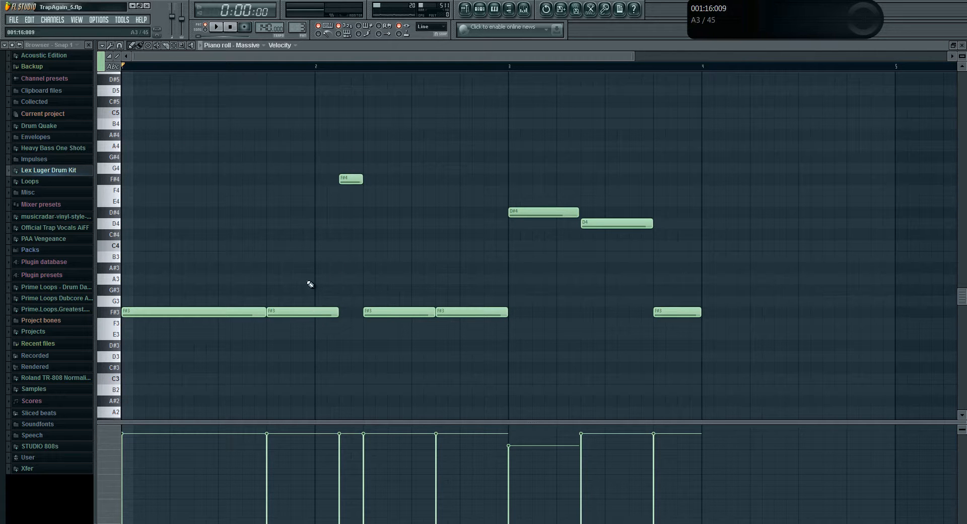
left_click(962, 45)
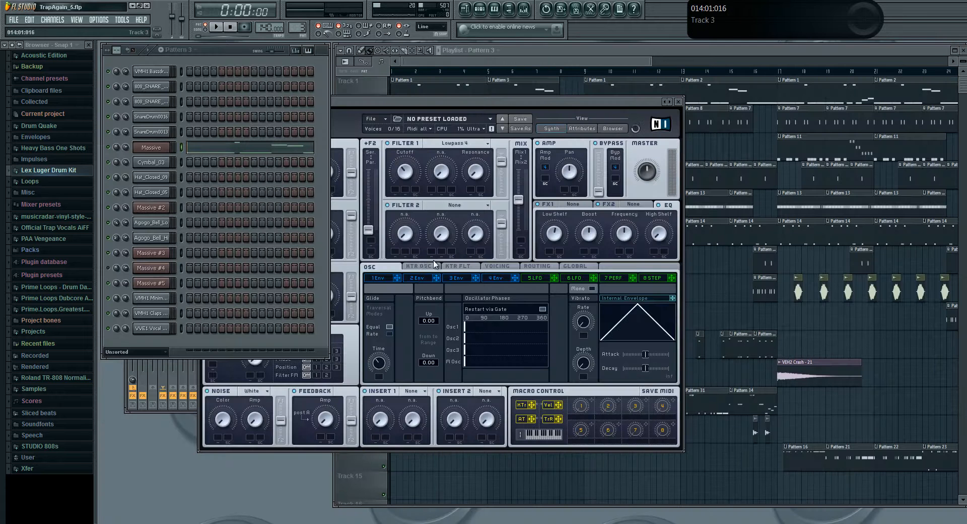
- Review Massive's voicing options and glide time once more and close the synth
left_click(498, 267)
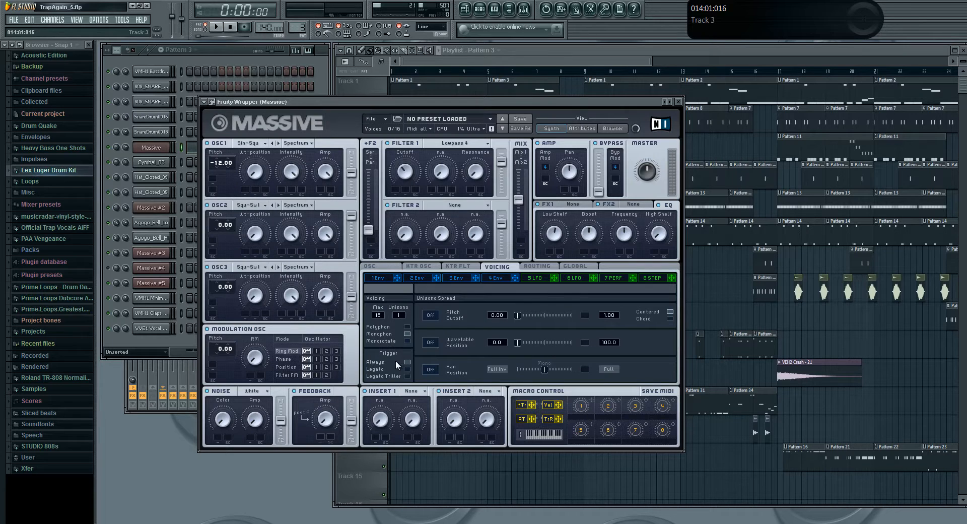
left_click(382, 268)
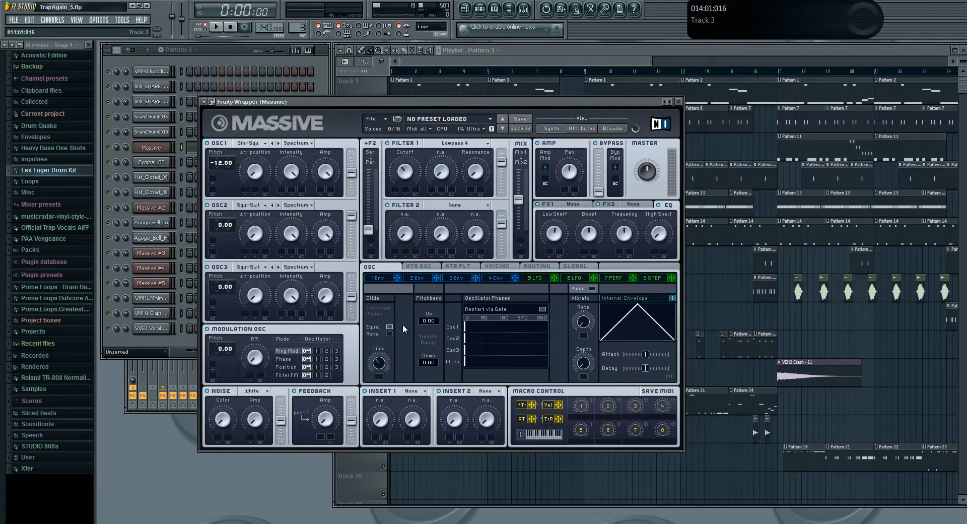
left_click_drag(387, 362, 381, 367)
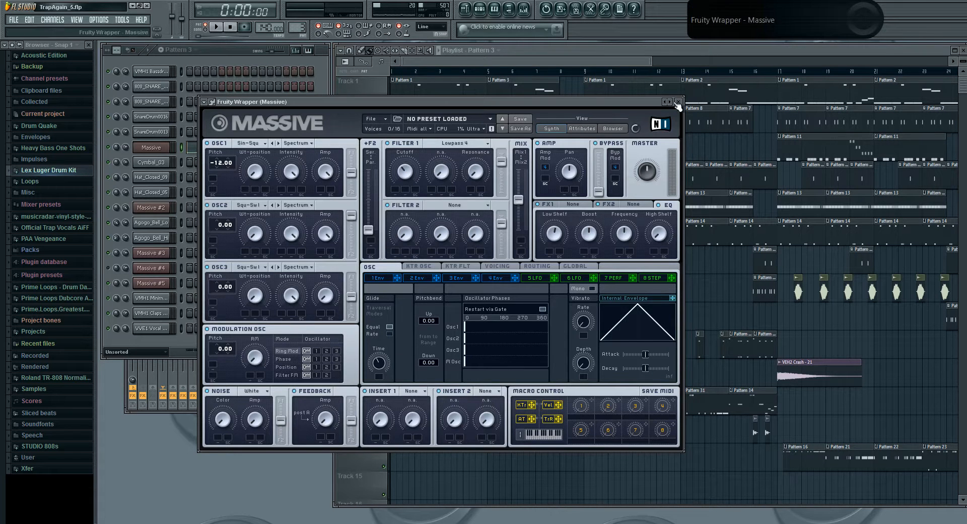
left_click(677, 101)
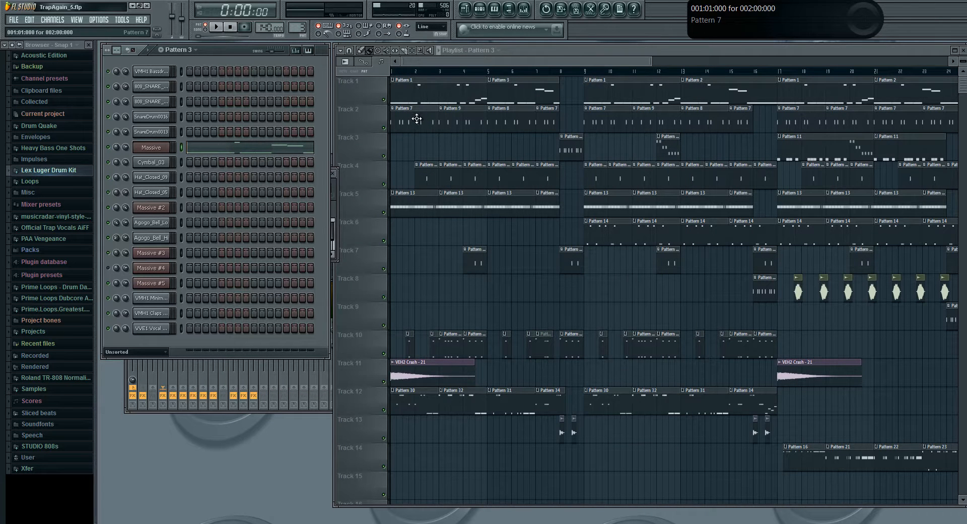
- Open the Track 4 snare pattern, Pattern 12, play it briefly, and display the Track 7 bell pattern, Pattern 15
key("F4")
left_click(254, 116)
left_click(217, 27)
left_click(231, 28)
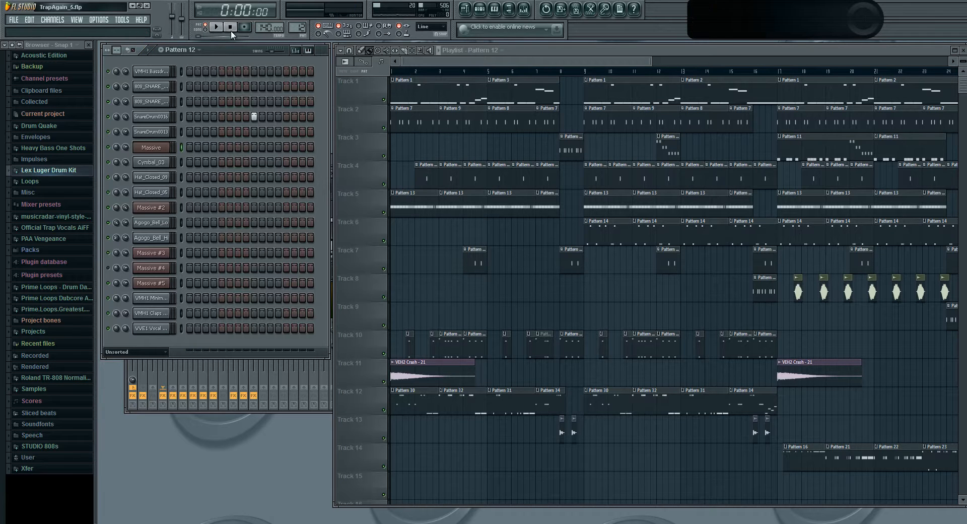
double_click(475, 256)
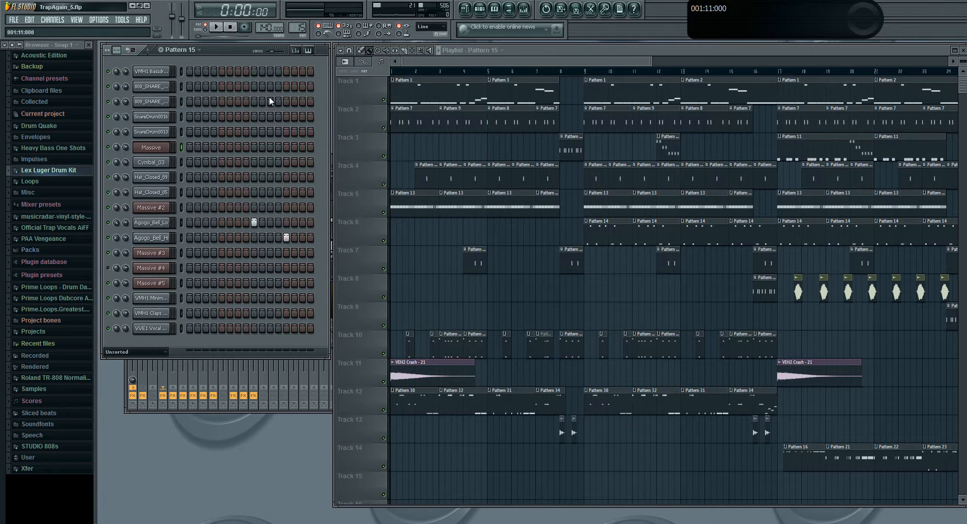
- Open Pattern 7 from Track 2 and play its bass drum rhythm briefly
double_click(396, 115)
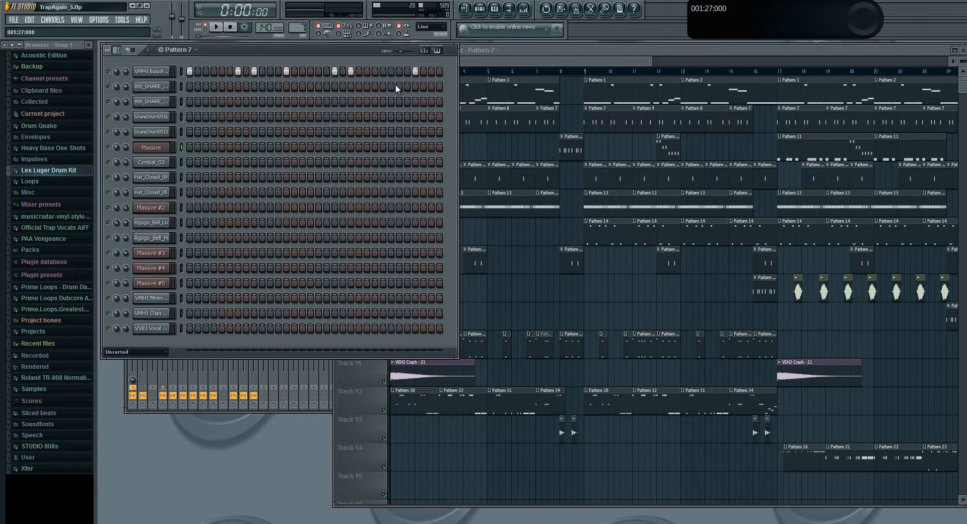
left_click(221, 28)
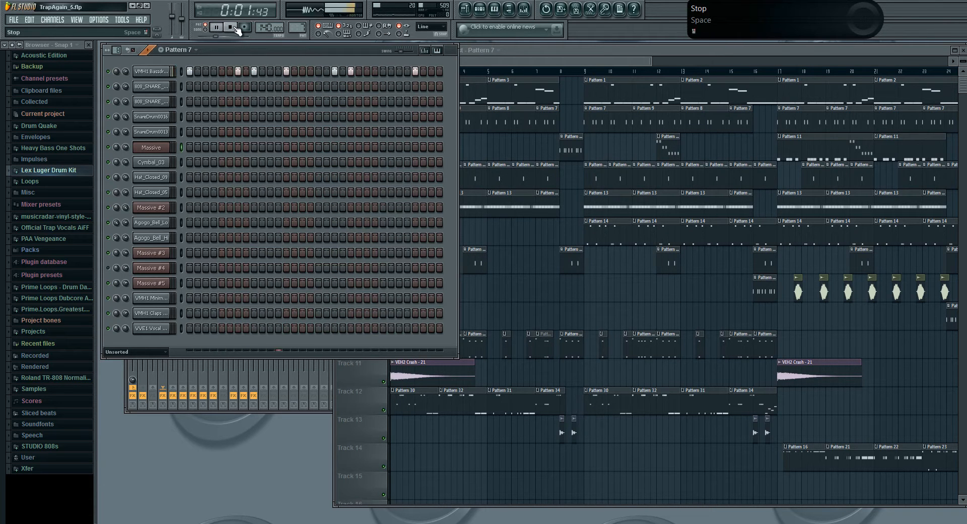
left_click(235, 28)
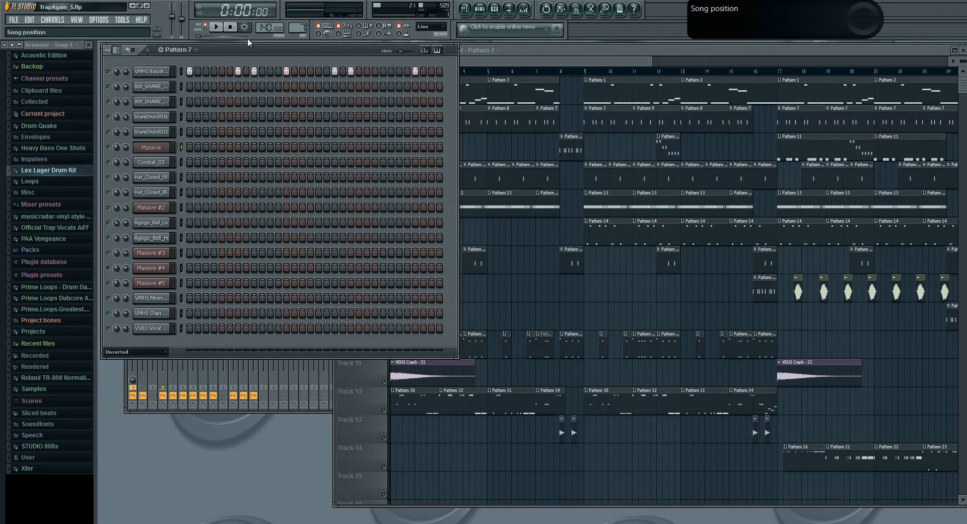
- Check the VMH1 Bassdrums channel's sample settings, preview the sample and close the settings
left_click(149, 71)
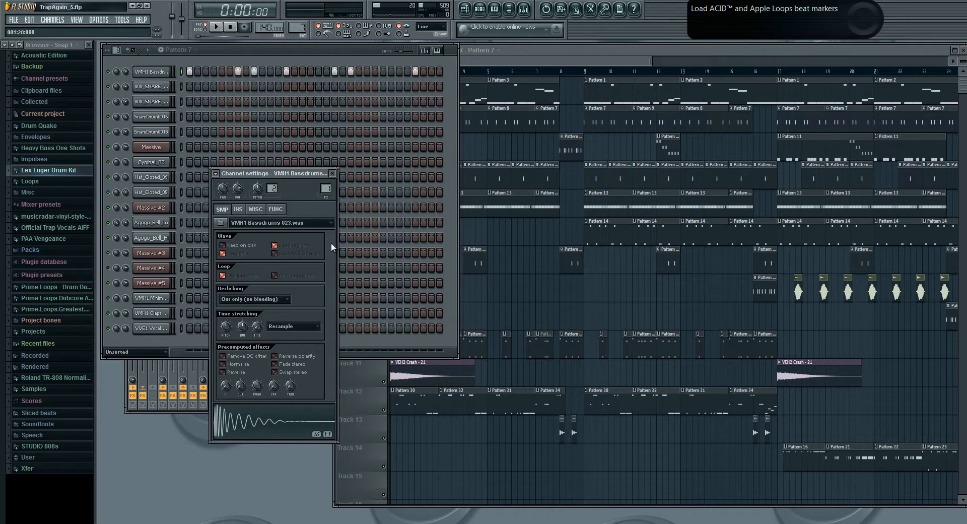
left_click(252, 421)
left_click(333, 173)
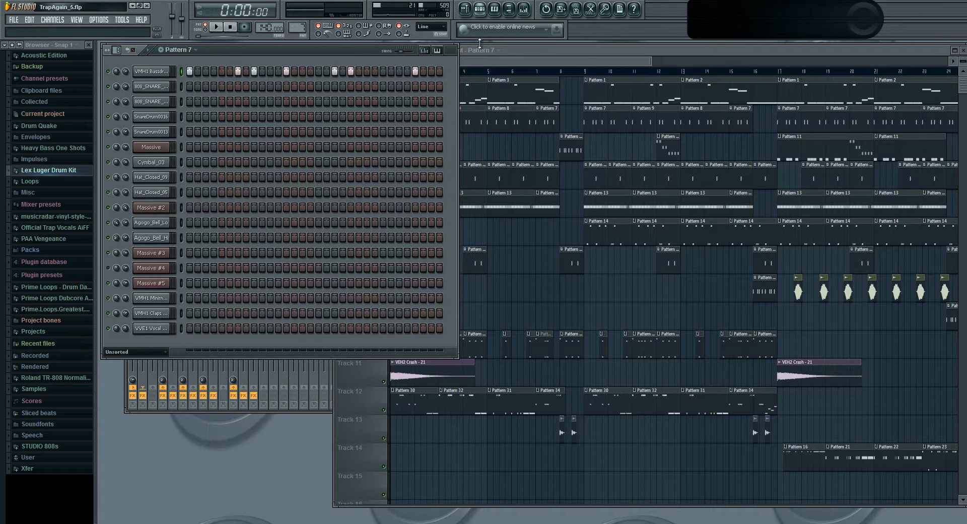
- Solo Tracks 1 and 2 in the playlist, play the bass and bass drum together briefly, and re-enable all tracks
left_click(518, 52)
right_click(383, 128)
left_click(384, 100)
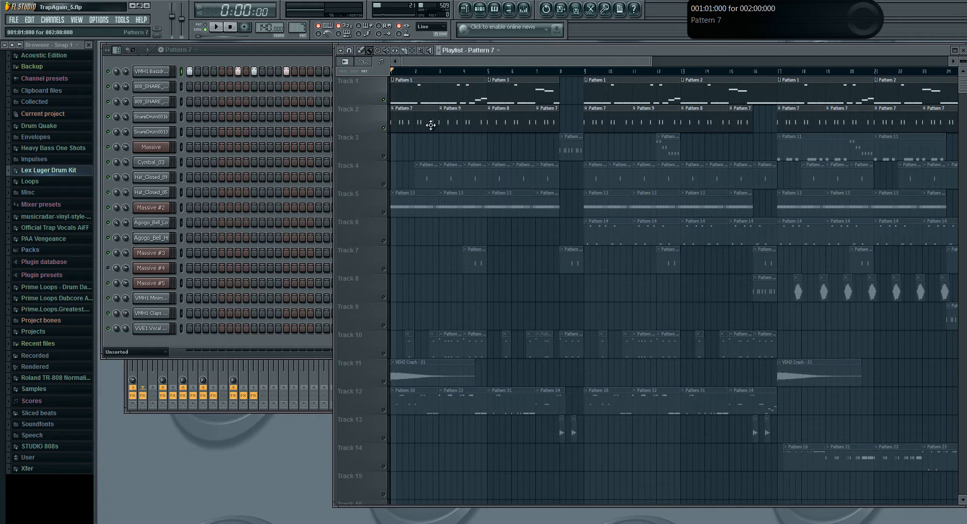
left_click(215, 27)
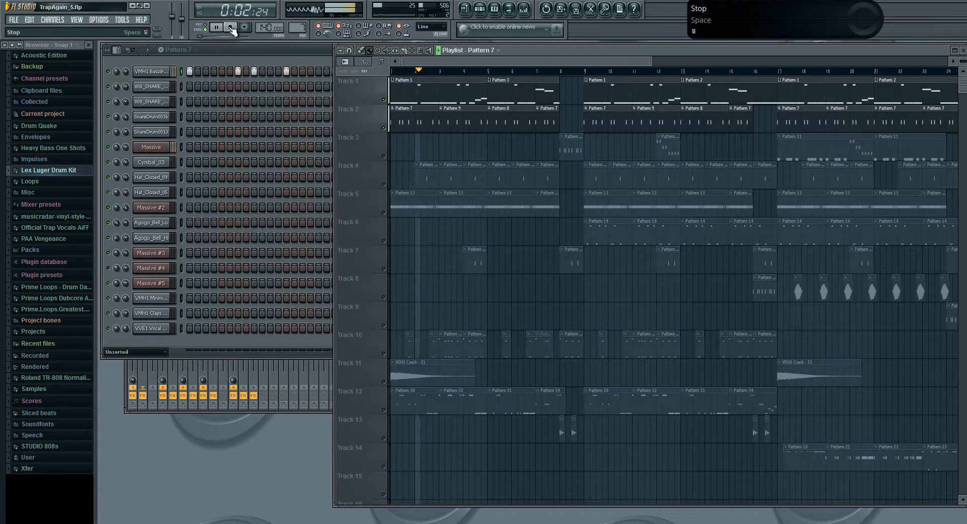
left_click(230, 28)
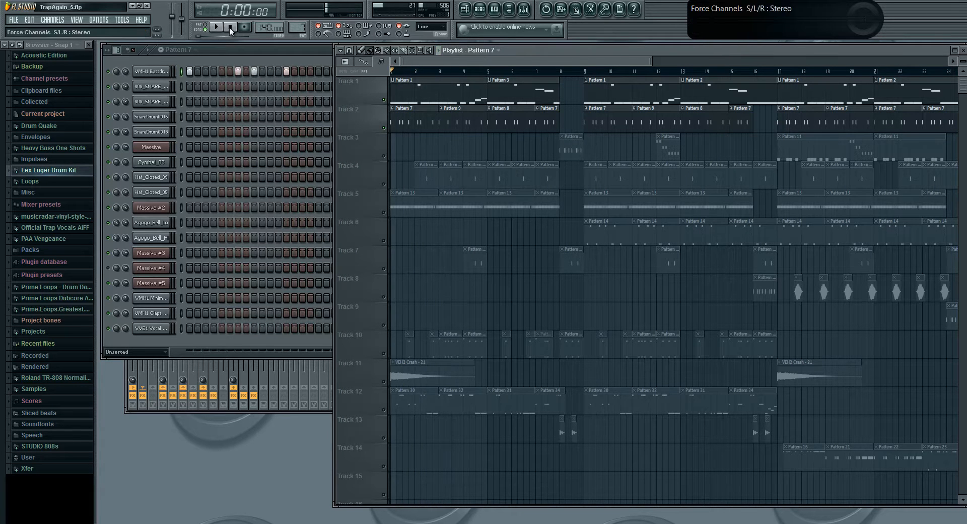
right_click(385, 132)
left_click(369, 118)
right_click(385, 129)
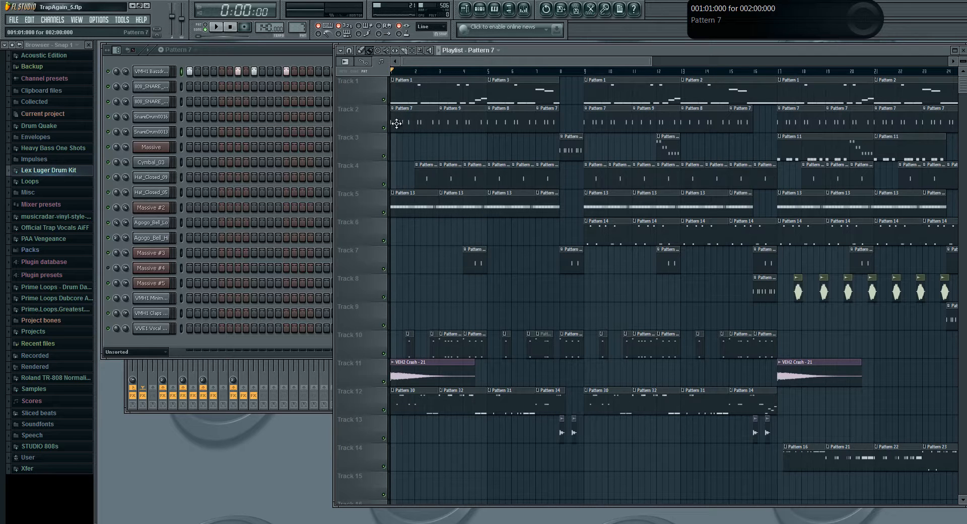
- Inspect the Fruity Parametric EQ 2 and MSI Stereo Buss Compressor settings on the Pattern 7 bass drum's mixer insert
double_click(403, 121)
left_click(157, 71)
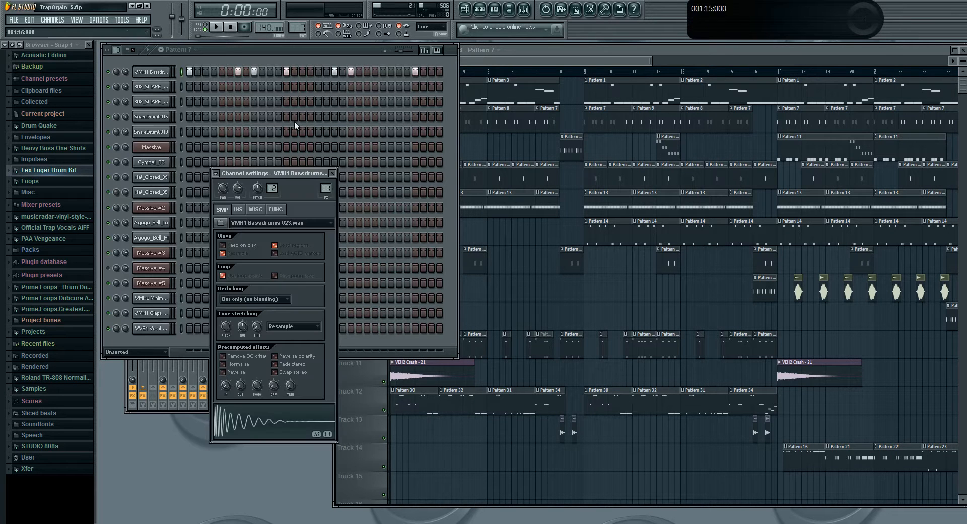
left_click(523, 9)
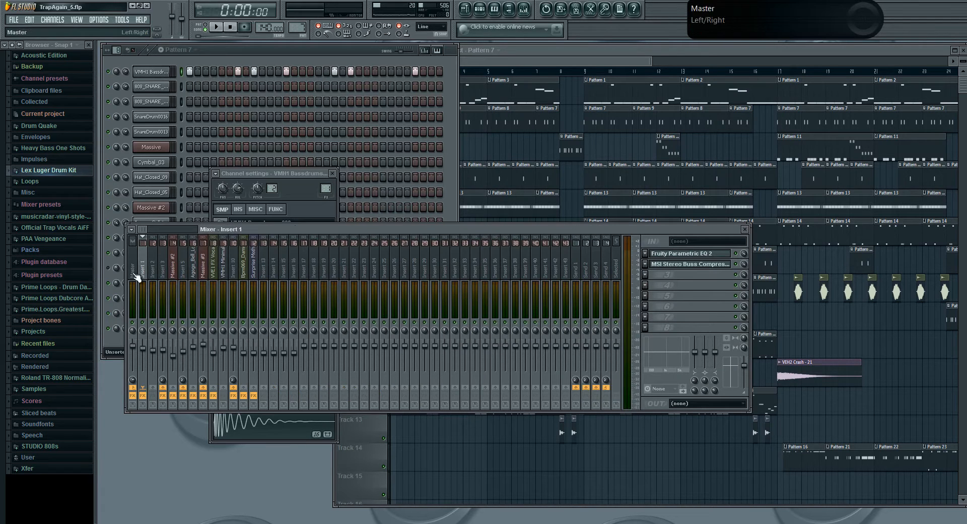
left_click(705, 254)
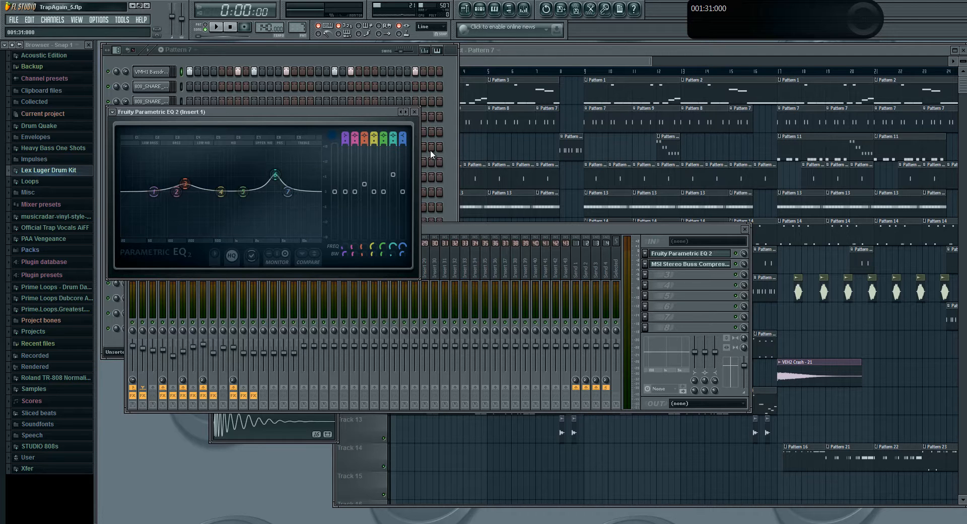
left_click(413, 112)
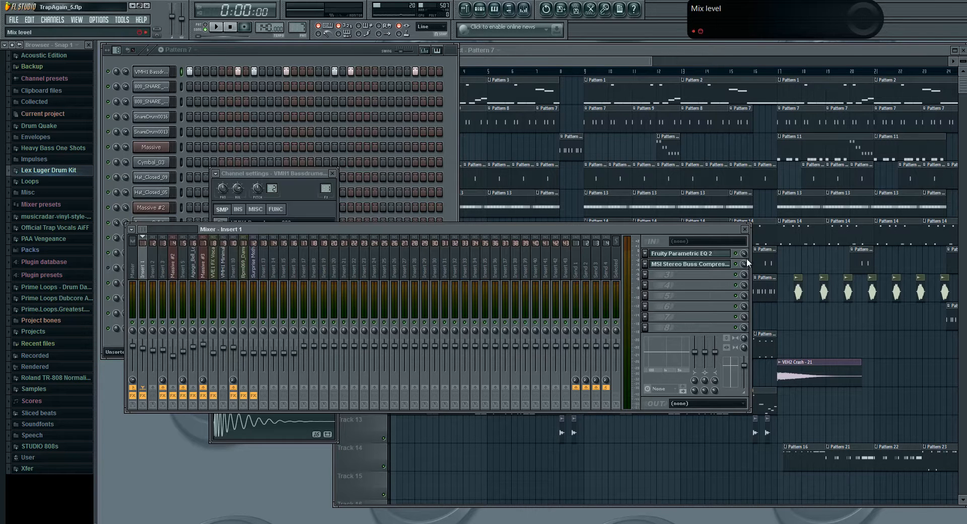
left_click(705, 267)
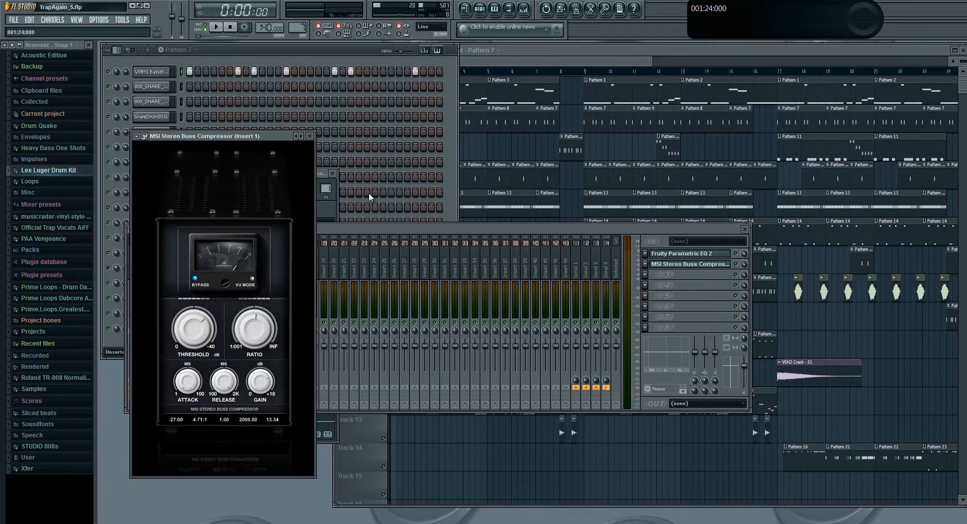
left_click(310, 136)
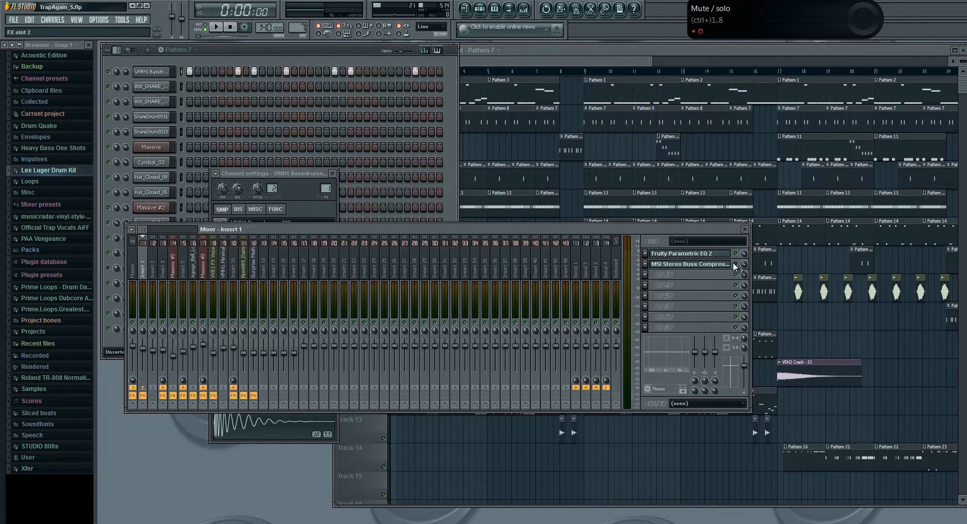
- Play Pattern 7 to hear the processed bass drum, close the mixer and channel settings, and return to the playlist
left_click(216, 27)
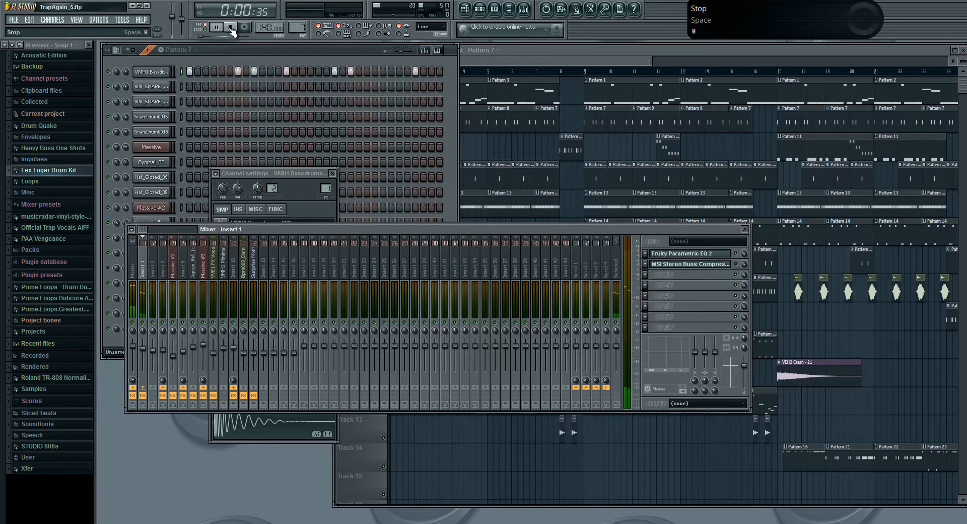
left_click(231, 28)
key("space")
left_click(231, 29)
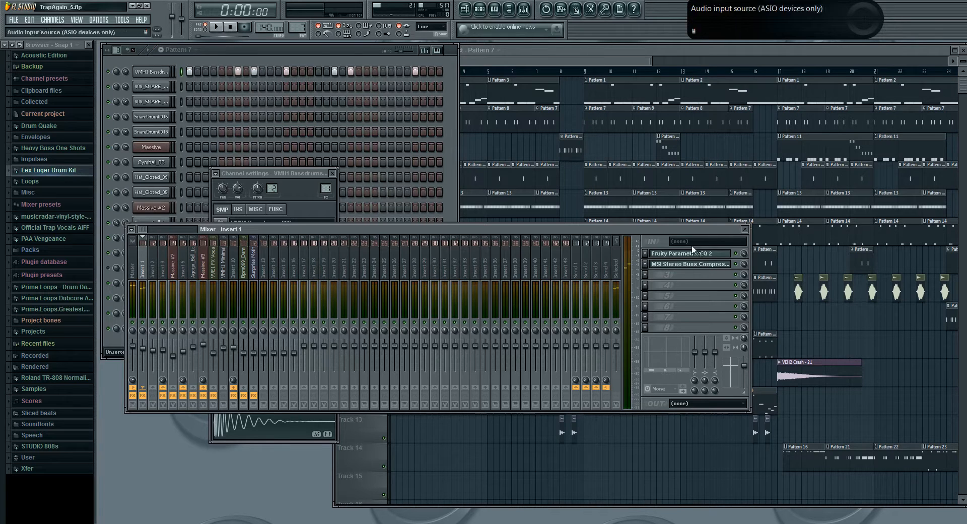
key("F9")
left_click(331, 173)
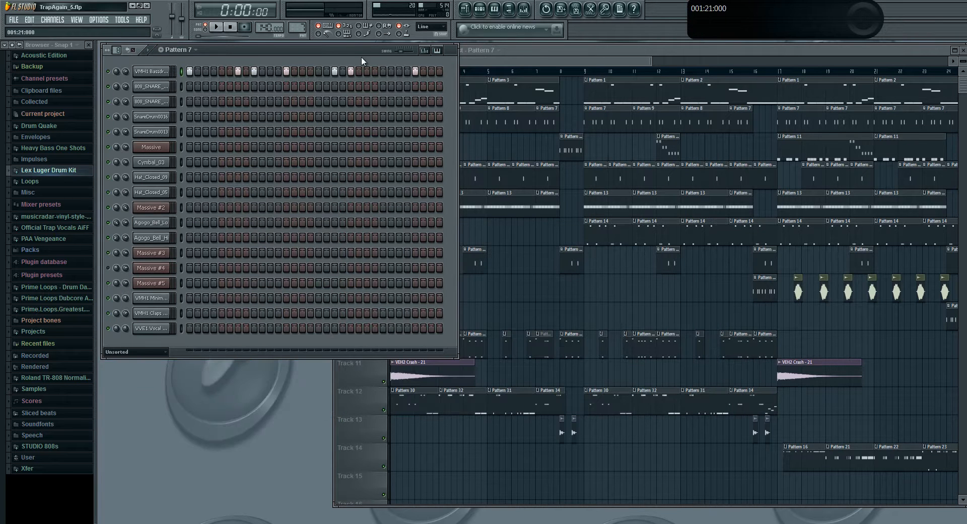
left_click(517, 49)
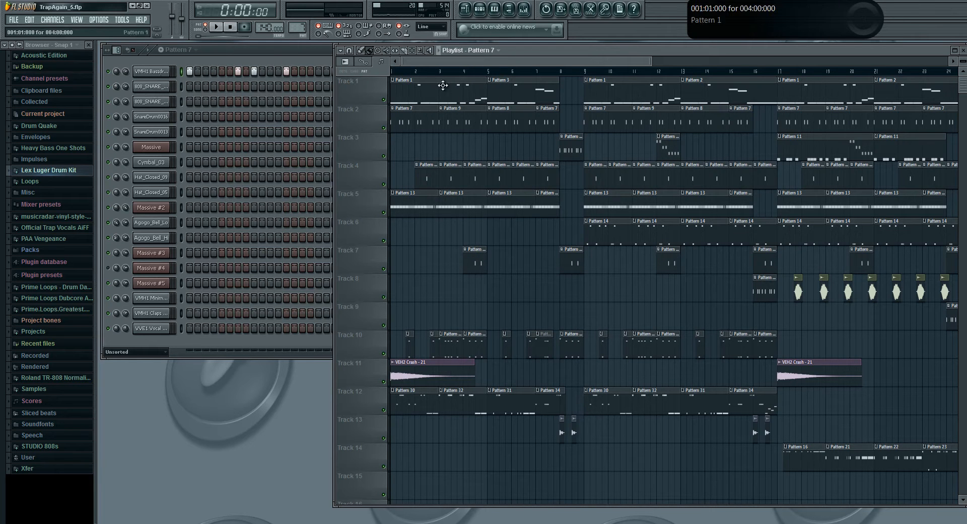
- View Pattern 1's bass notes in the piano roll, and open its Massive channel and mixer insert
left_click(524, 9)
double_click(417, 81)
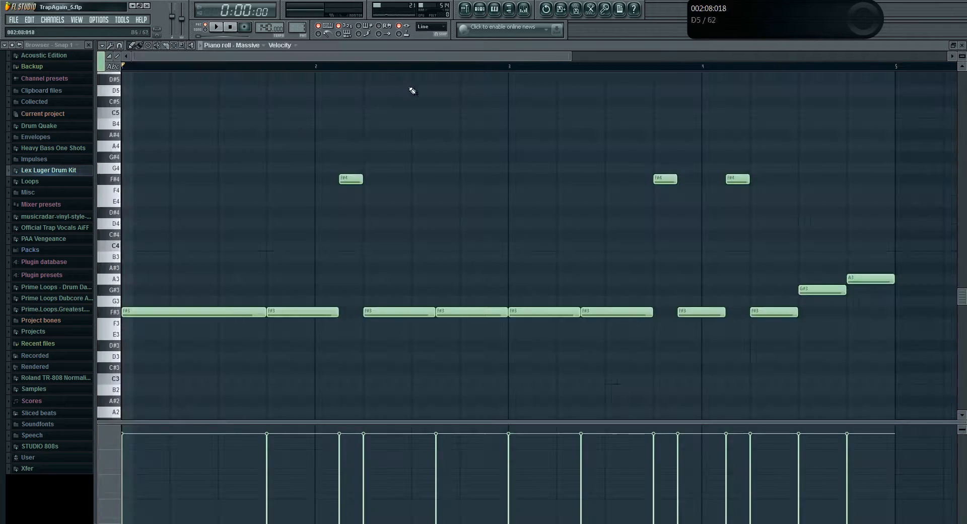
left_click(962, 47)
left_click(168, 150)
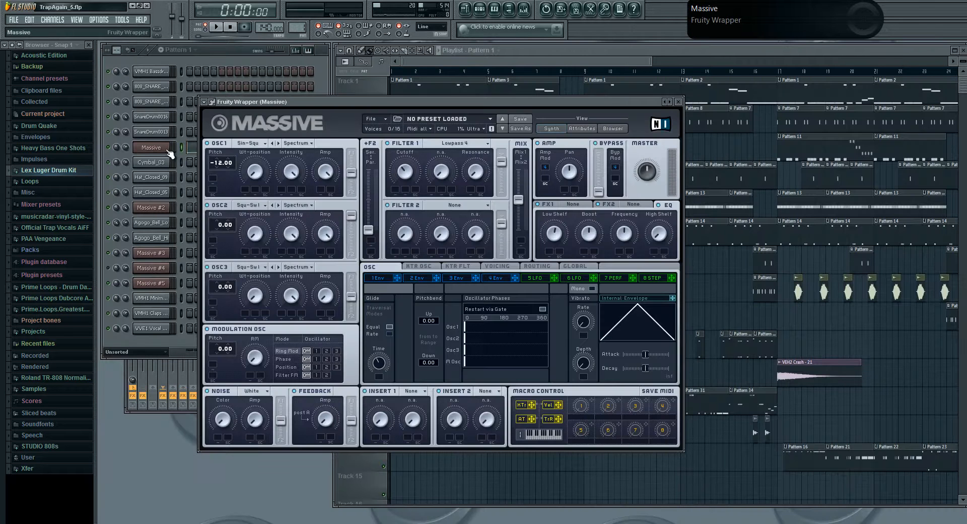
left_click_drag(627, 100, 621, 244)
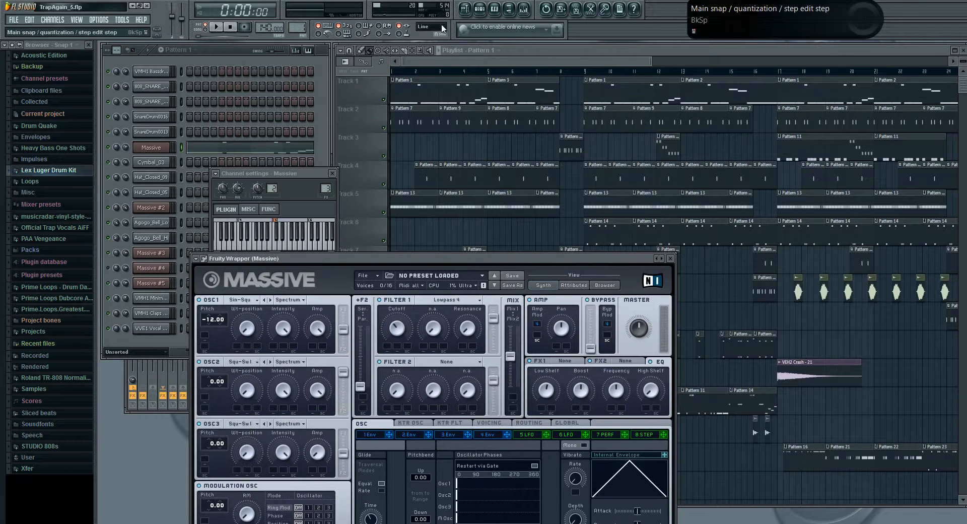
left_click(523, 9)
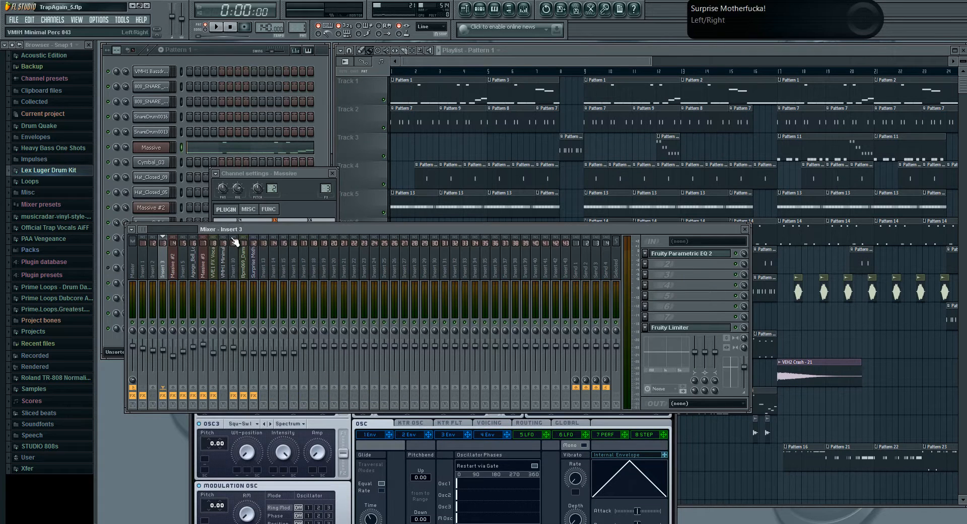
- Compare the effects on mixer Inserts 1 and 3, and inspect the Fruity Limiter on Insert 3
left_click(143, 261)
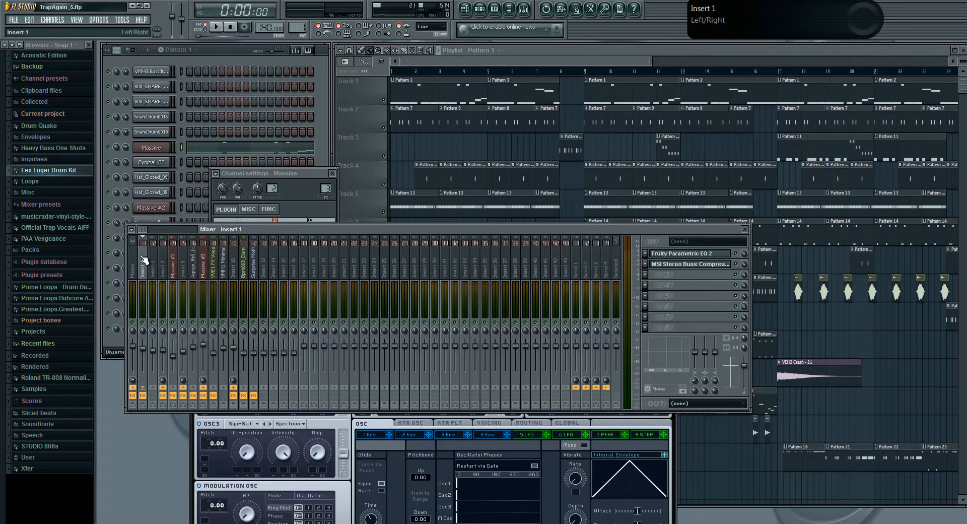
left_click(163, 269)
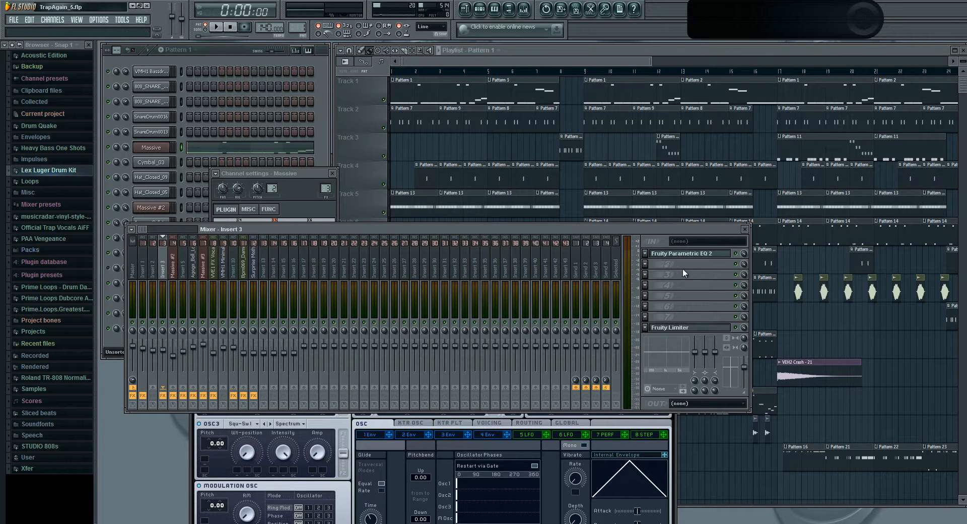
left_click(669, 328)
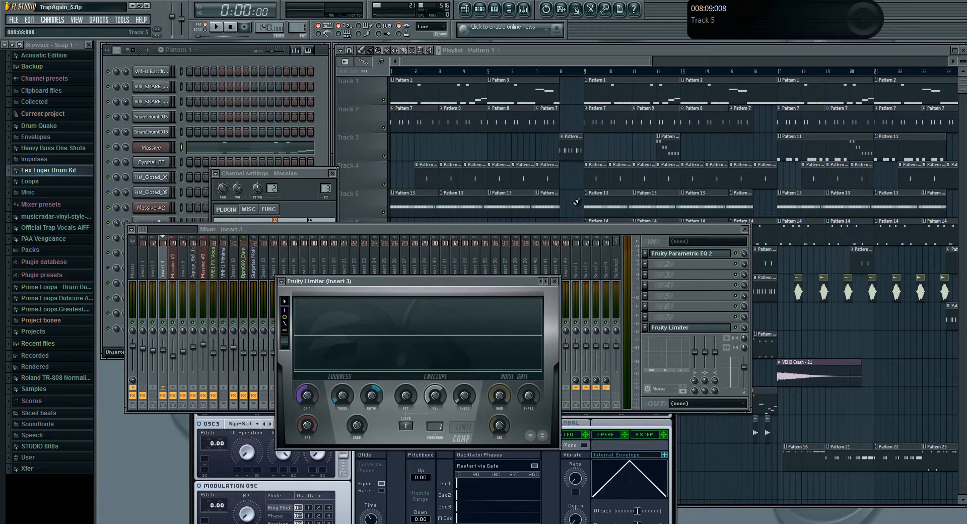
left_click(554, 281)
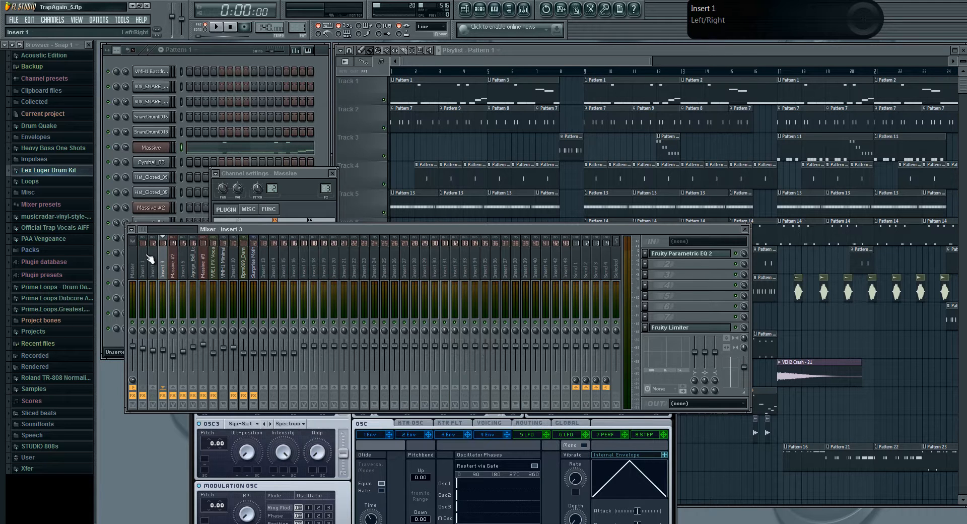
- Sidechain mixer Insert 1 to Insert 3 and check the compressor settings in Insert 3's Fruity Limiter
left_click(145, 252)
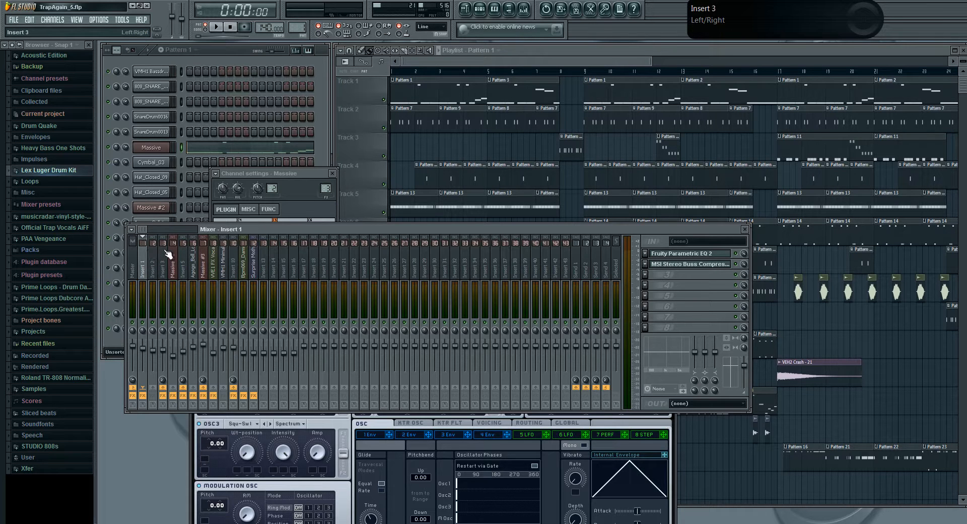
right_click(163, 388)
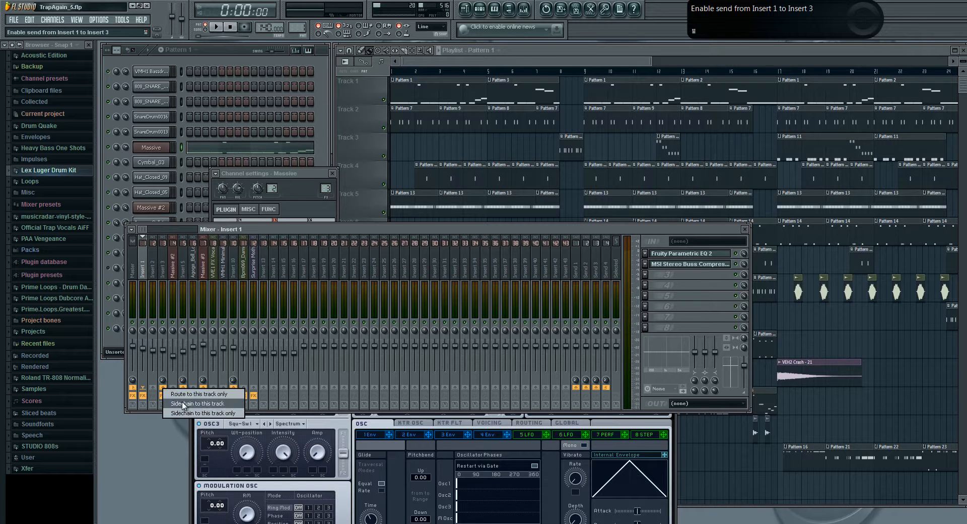
left_click(200, 406)
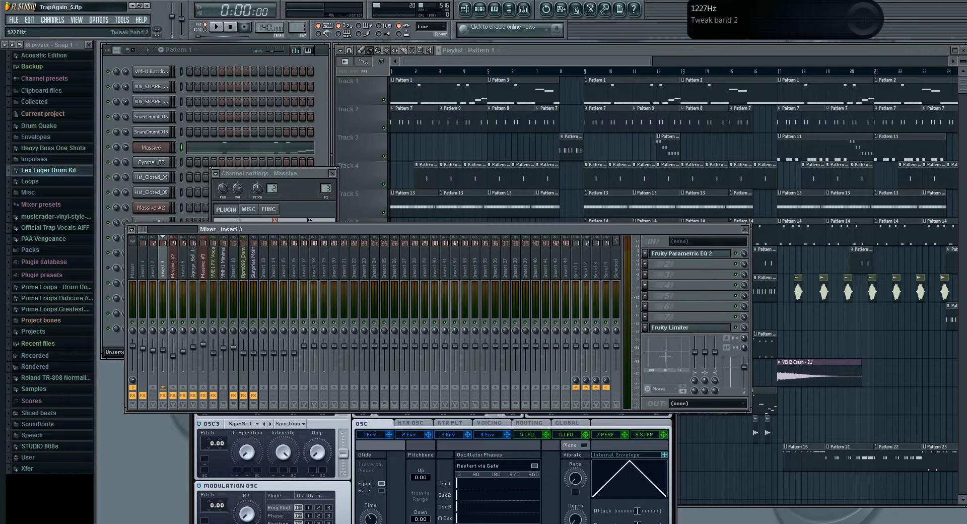
left_click(680, 329)
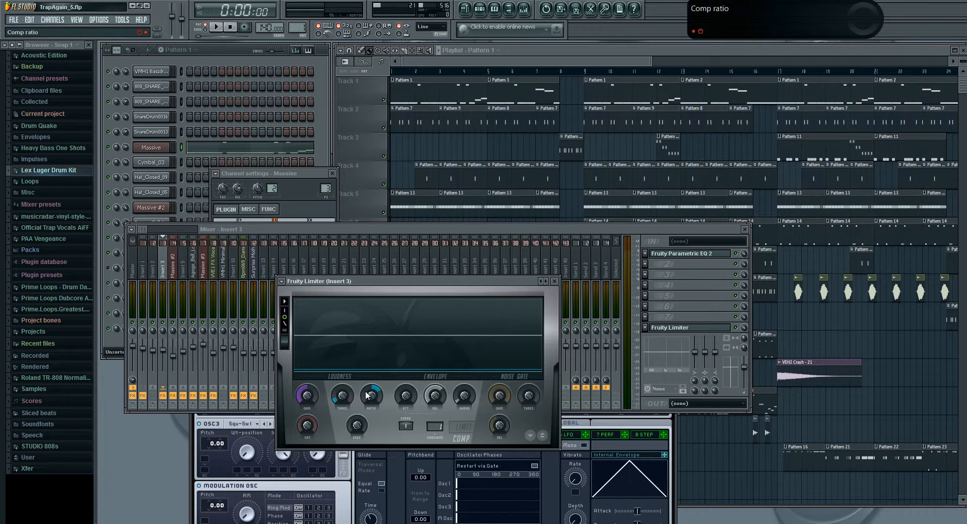
left_click(555, 281)
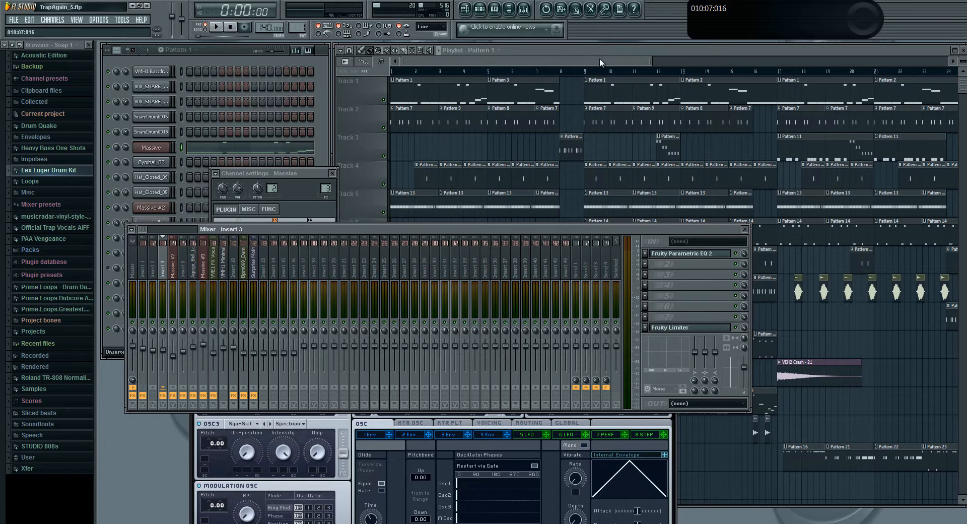
- Play Pattern 1 briefly to hear the processed Massive bass, and return to the playlist
left_click(219, 26)
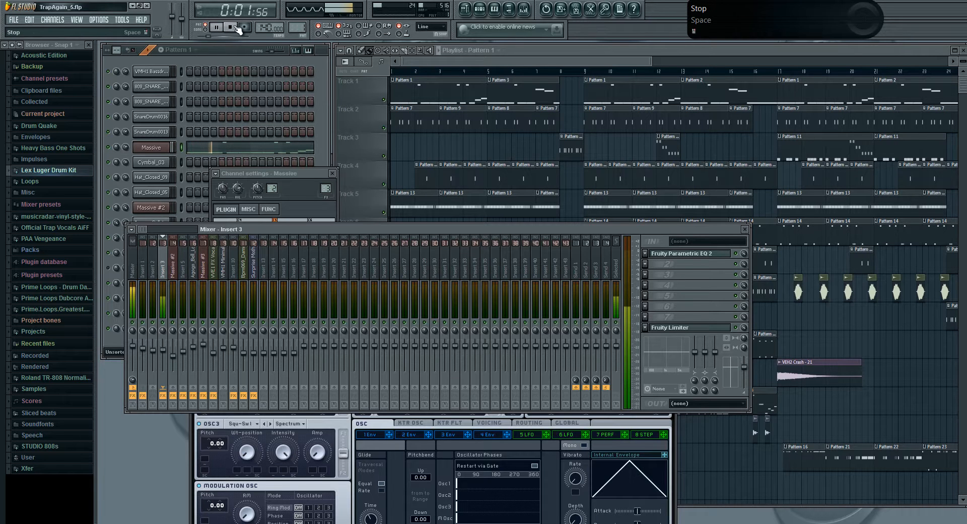
left_click(234, 27)
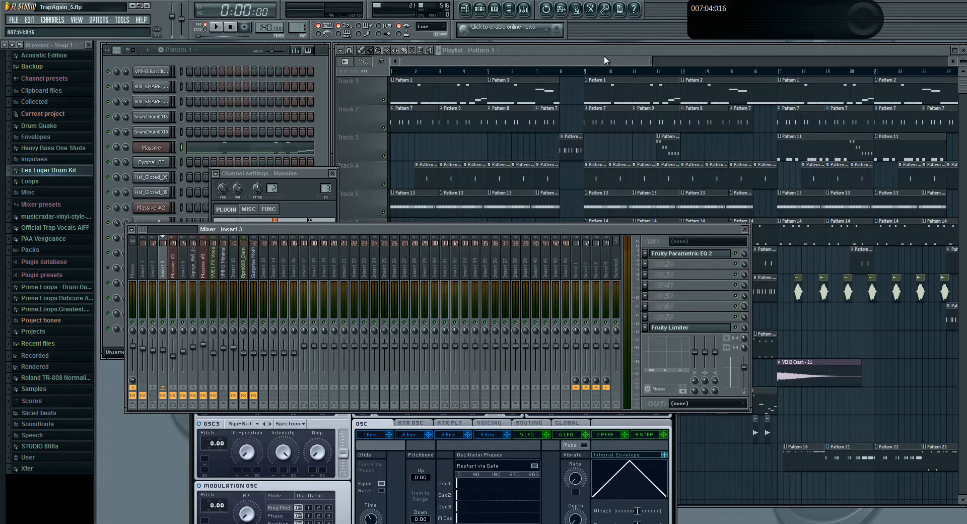
left_click(533, 56)
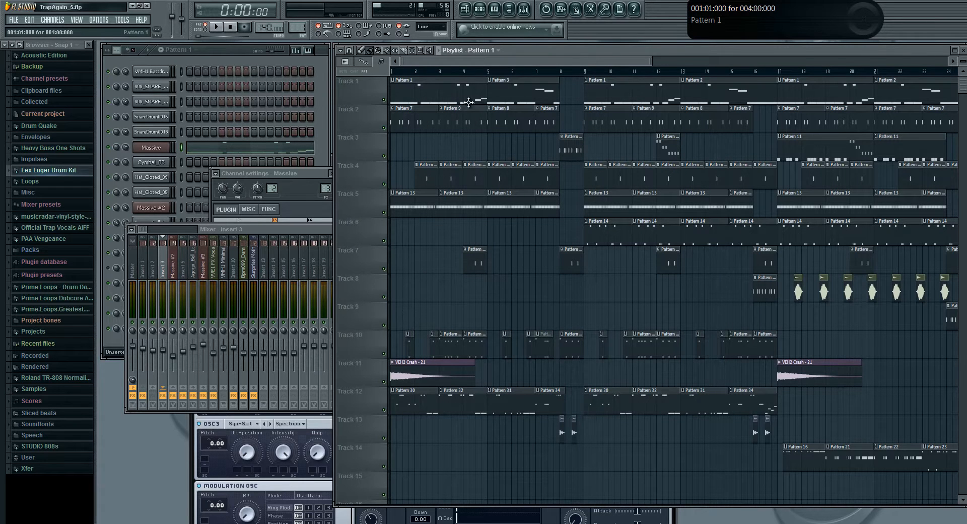
- Solo Track 5 in the playlist and view Pattern 13's Hat_Closed_05 notes in the piano roll
right_click(384, 128)
left_click(384, 185)
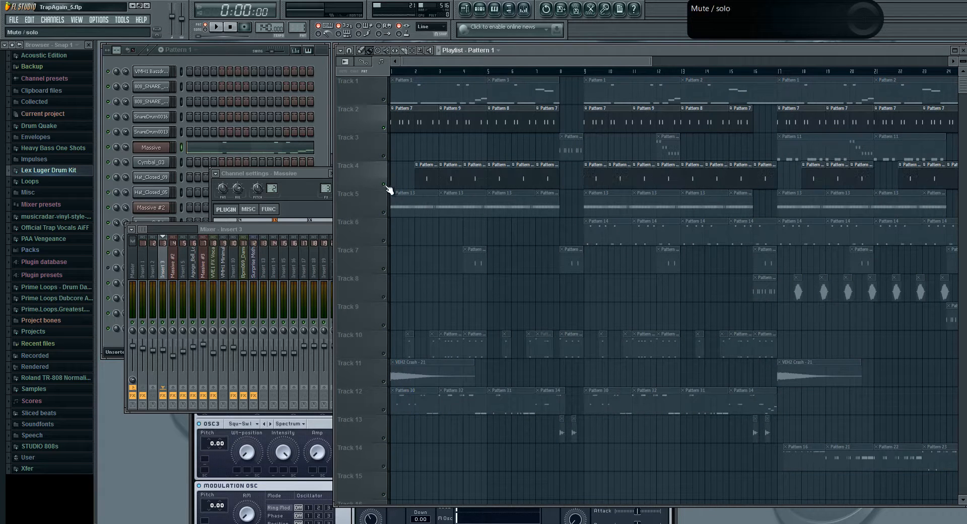
right_click(385, 185)
right_click(385, 185)
left_click(385, 184)
right_click(384, 212)
double_click(396, 198)
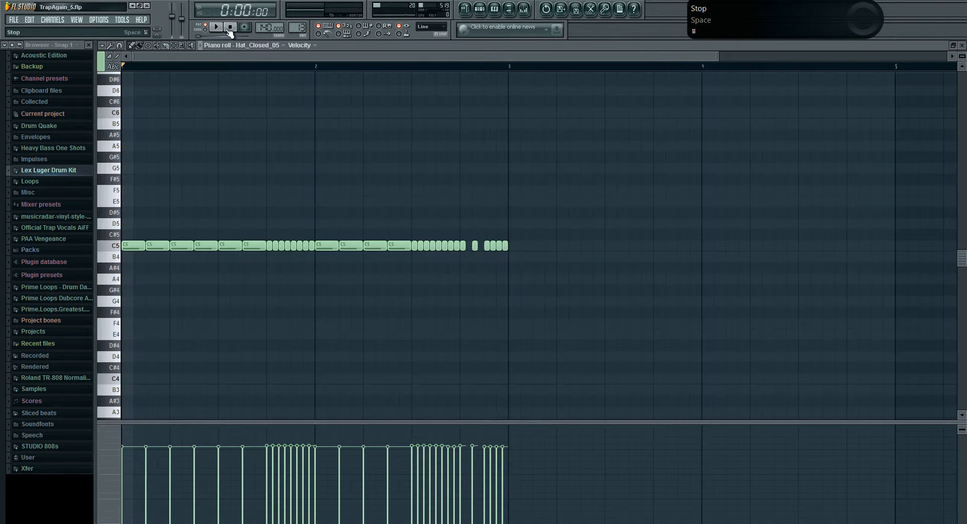
left_click(962, 46)
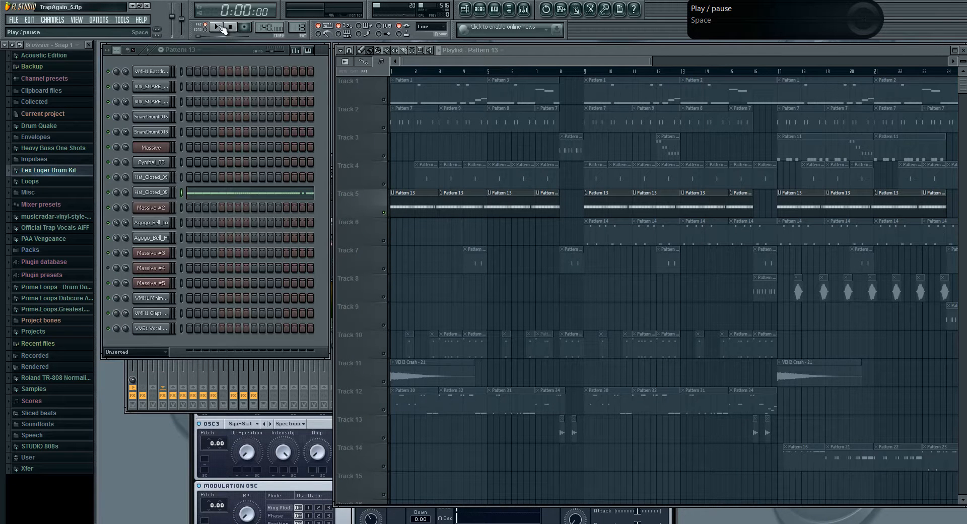
- Play Pattern 13 and examine the short hi-hat roll notes of Hat_Closed_05 in the piano roll
left_click(221, 28)
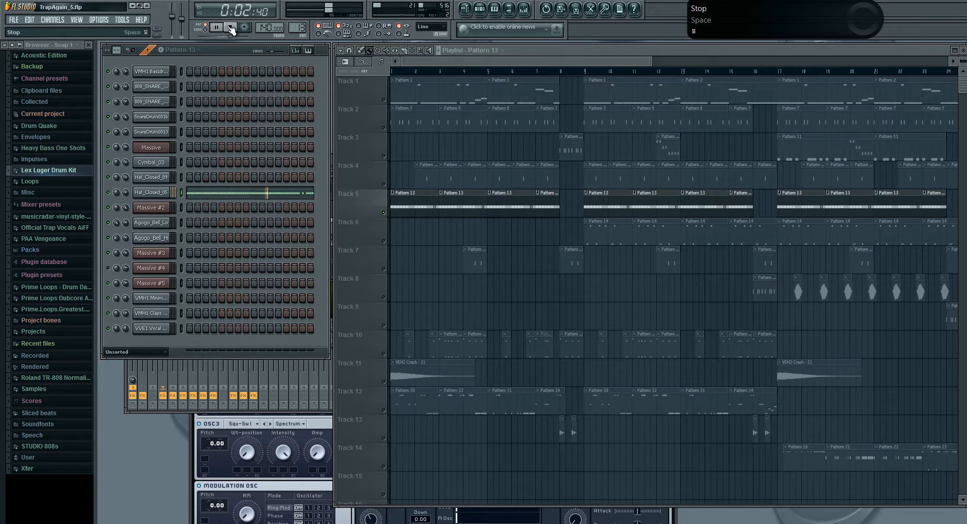
left_click(231, 29)
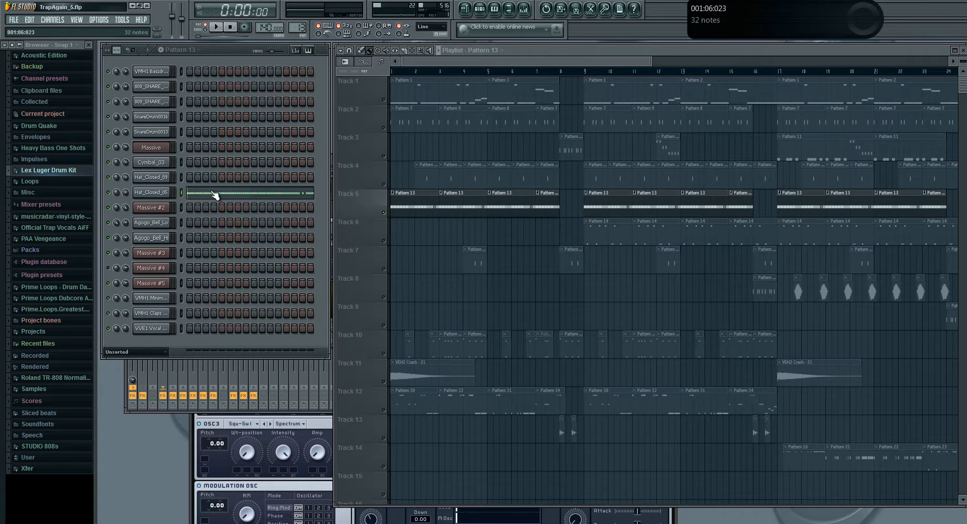
left_click(216, 193)
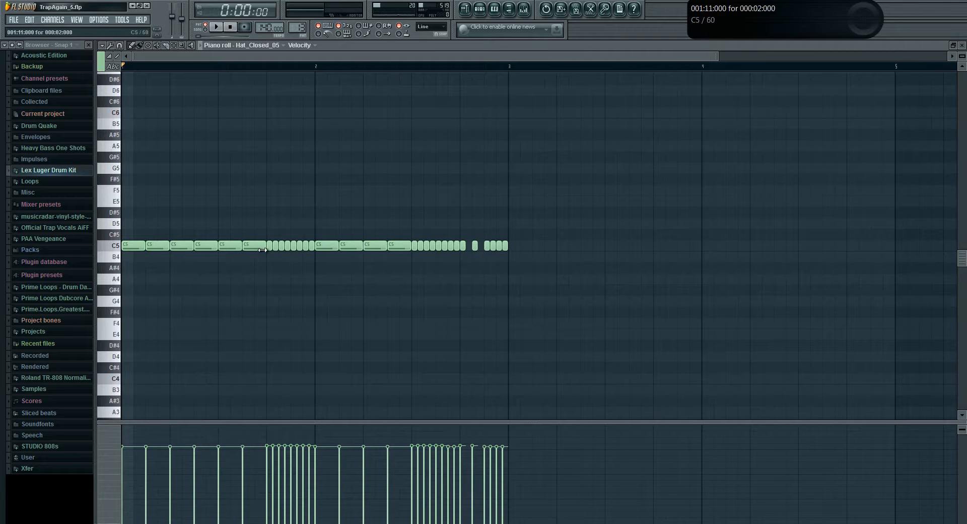
left_click(294, 246)
left_click(301, 246)
left_click(309, 246)
left_click(216, 27)
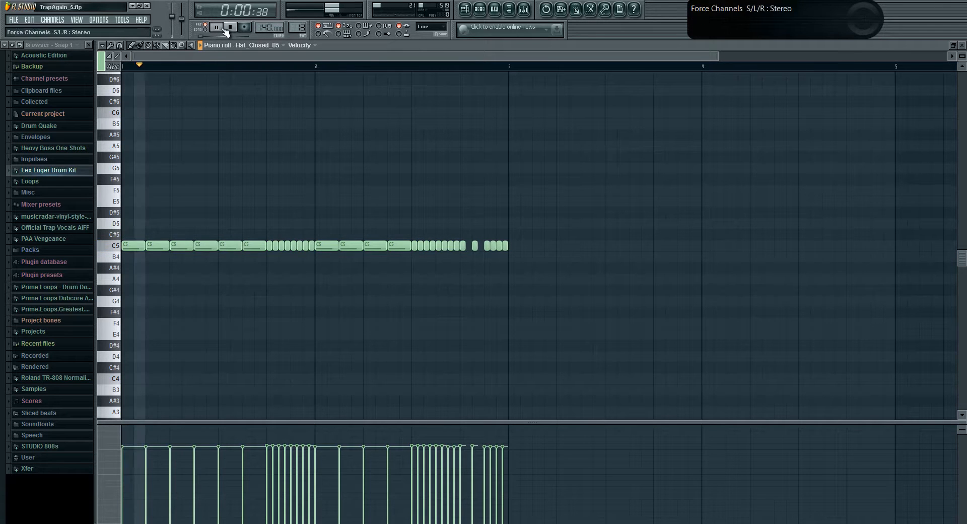
left_click(230, 28)
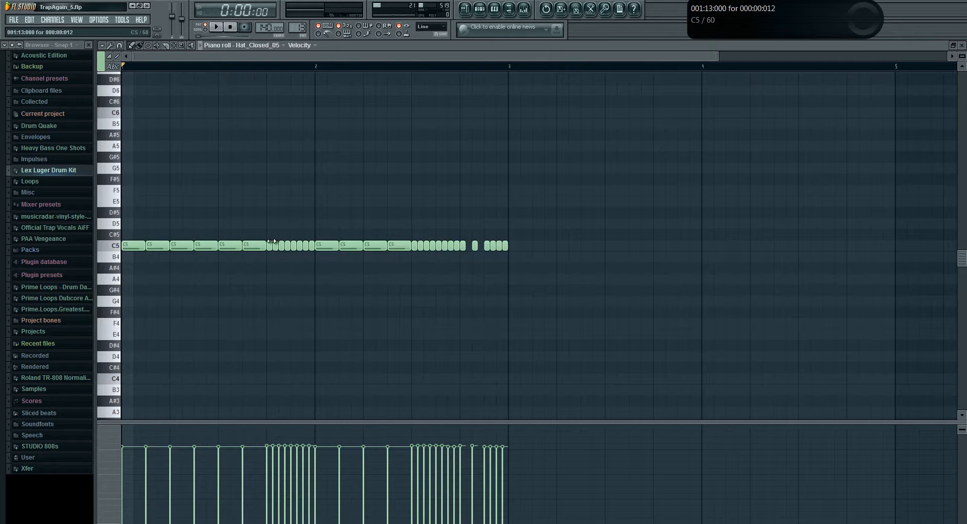
left_click(962, 45)
- Inspect the Hat_Closed_05 sample settings and the Fruity Parametric EQ 2 curve on its mixer insert
left_click(152, 192)
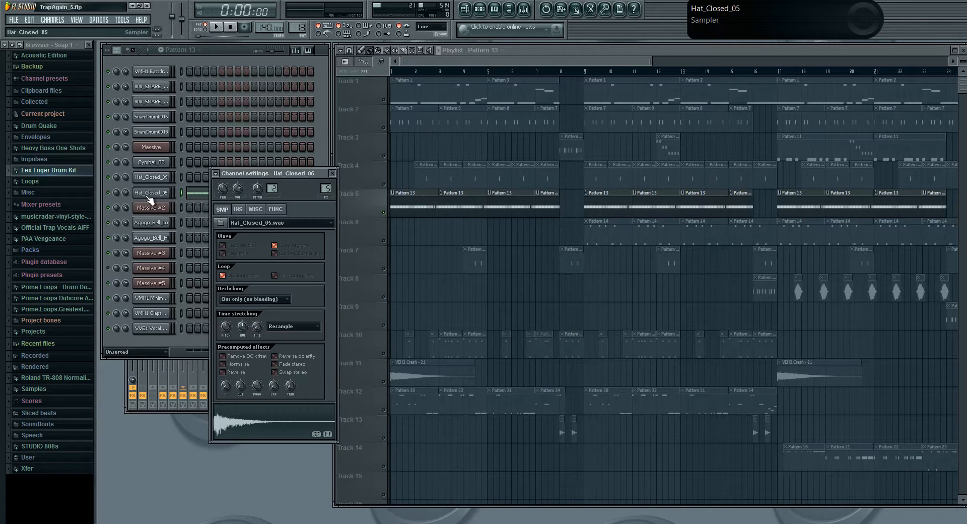
left_click(524, 8)
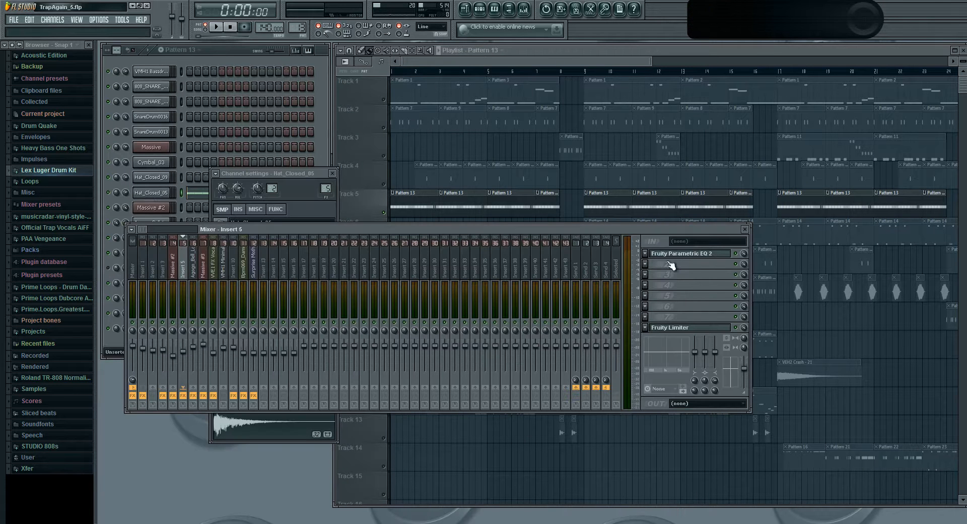
left_click(690, 253)
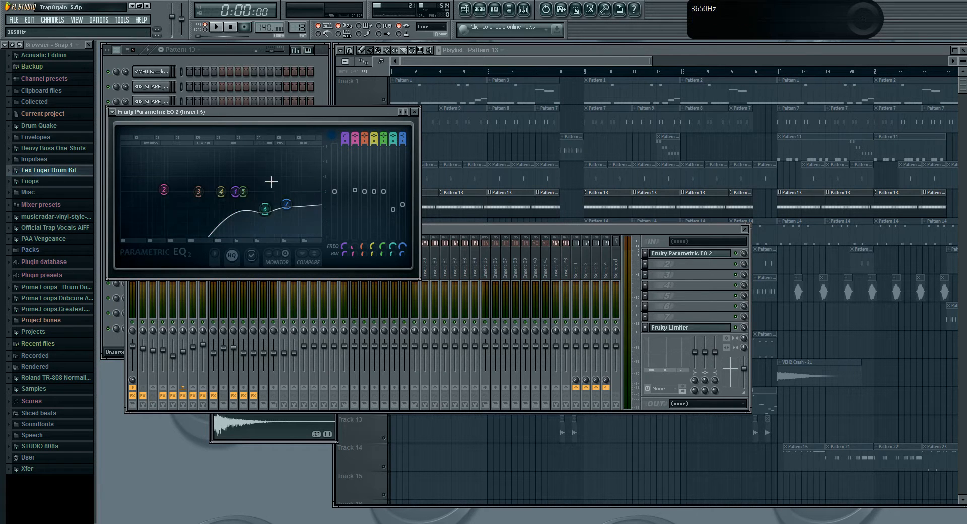
left_click(413, 111)
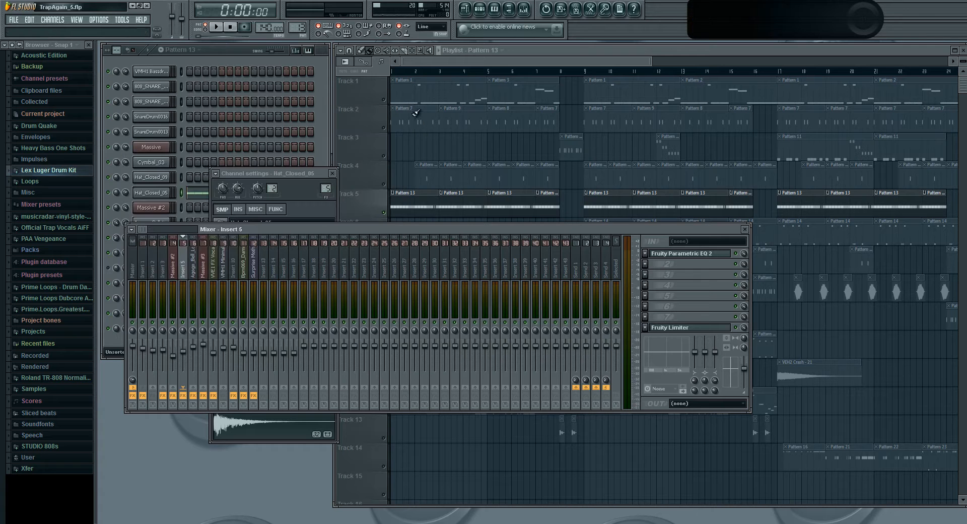
- Play the Pattern 13 hi-hats, close the mixer and channel settings, and preview the pattern once more
left_click(217, 27)
left_click(232, 28)
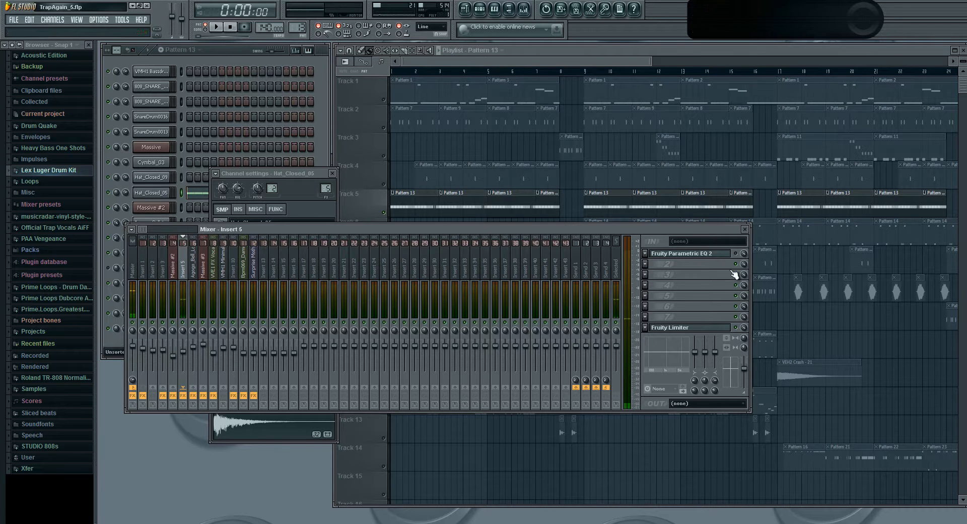
left_click(745, 229)
left_click(332, 173)
left_click(220, 28)
key("space")
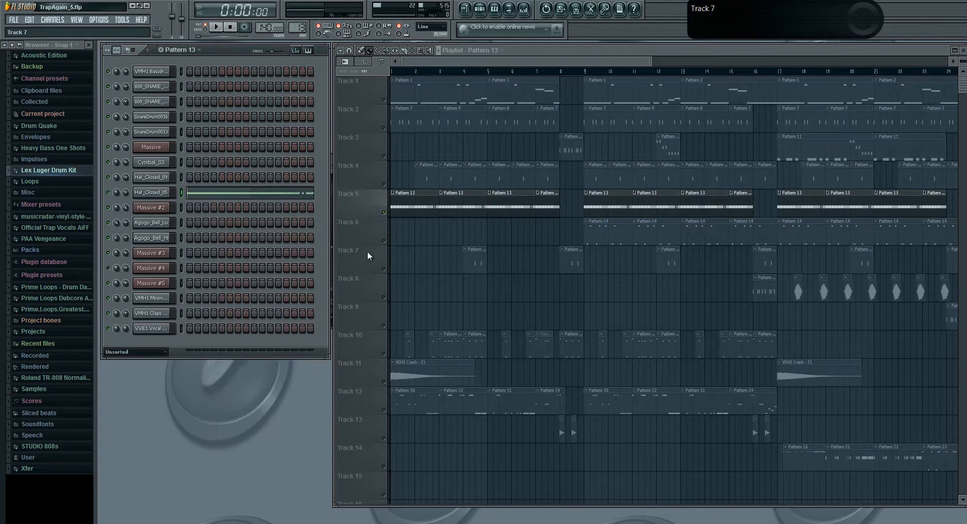
- Solo Track 4 in the playlist, select Pattern 12 and play its snare hit
right_click(383, 184)
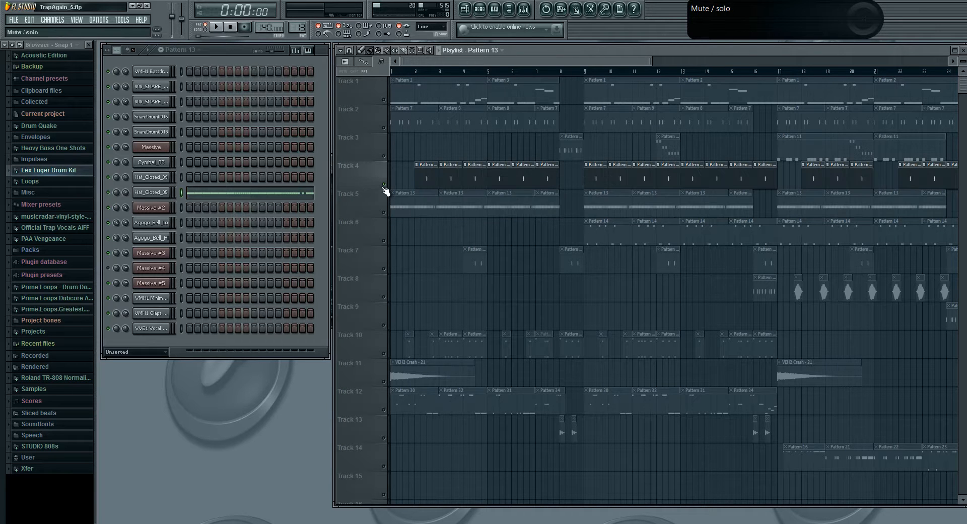
left_click(431, 179)
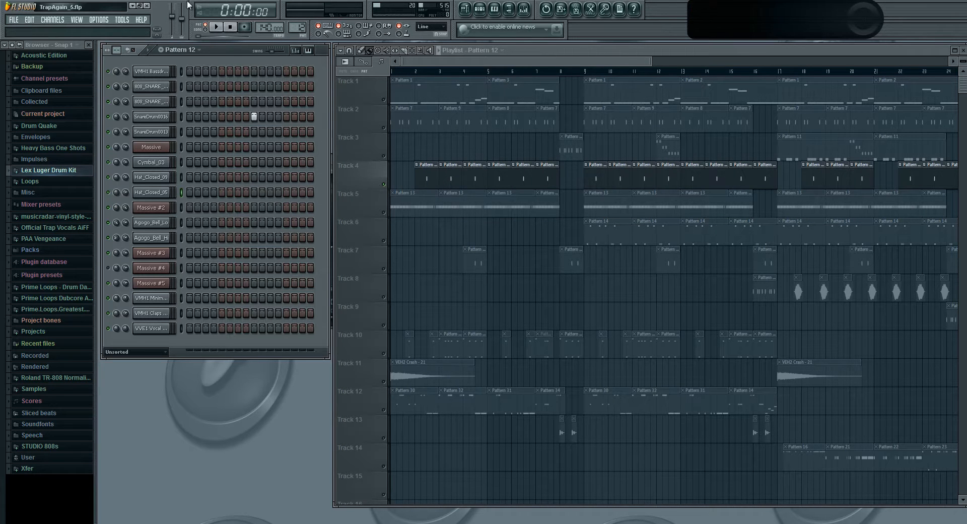
left_click(213, 26)
left_click(230, 27)
- Check the SnareDrum0016 sample settings and its mixer insert, and close both windows
left_click(155, 117)
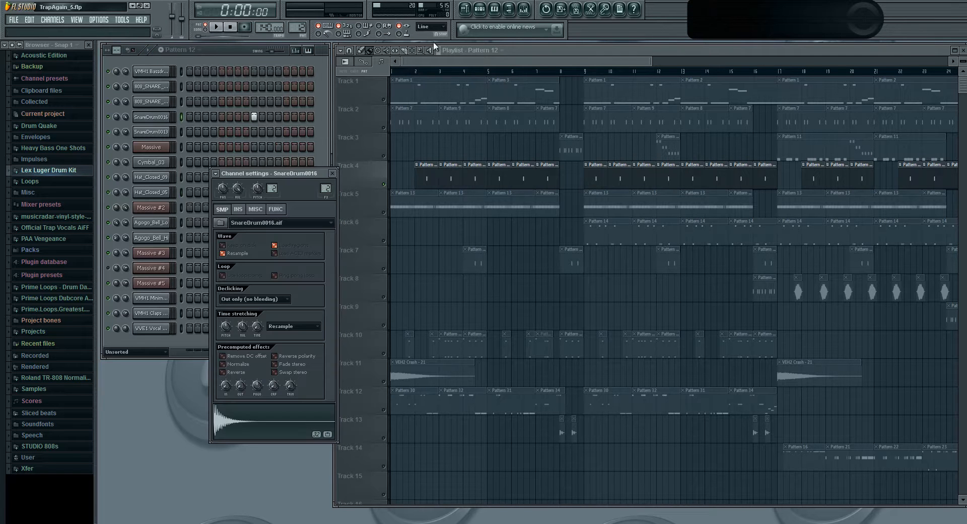
left_click(524, 8)
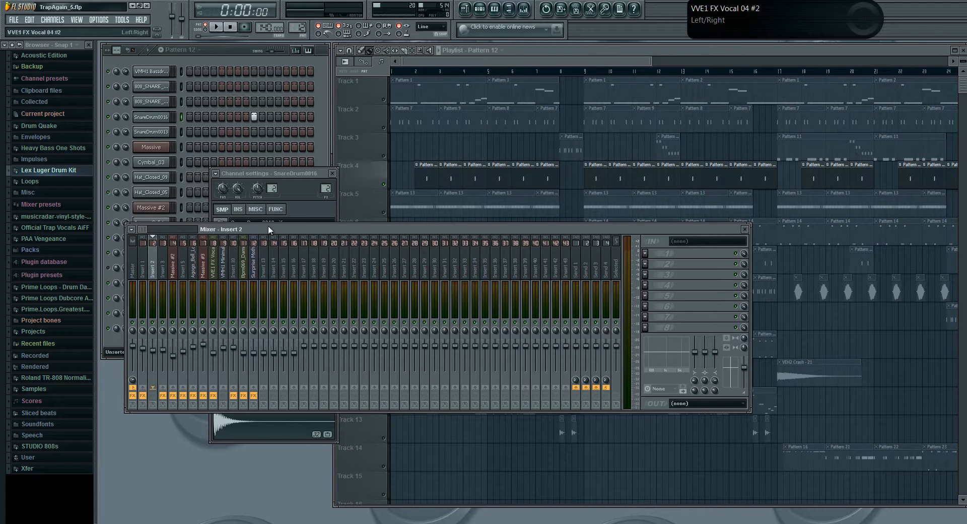
left_click(749, 229)
left_click(332, 174)
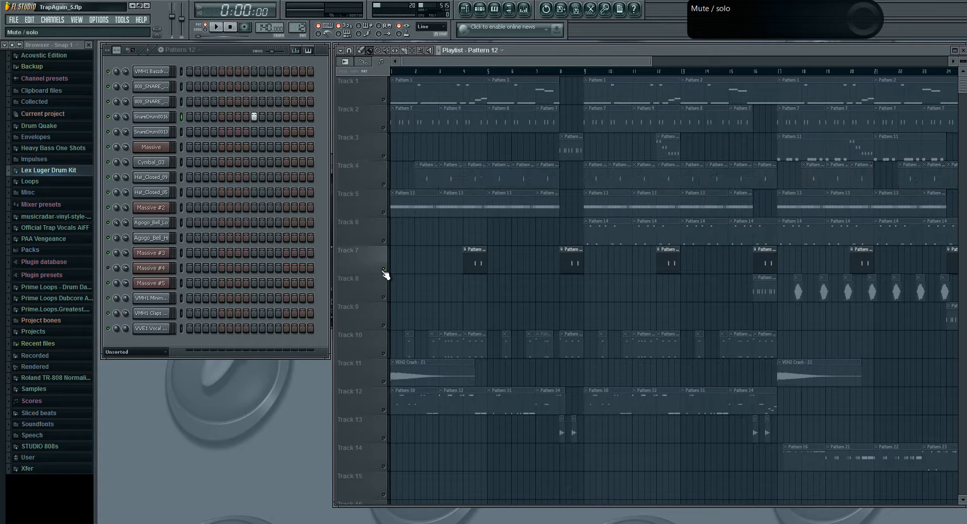
- Select Pattern 15 on the soloed Track 7 and play its agogo bell hits, stopping playback at the end
left_click(473, 273)
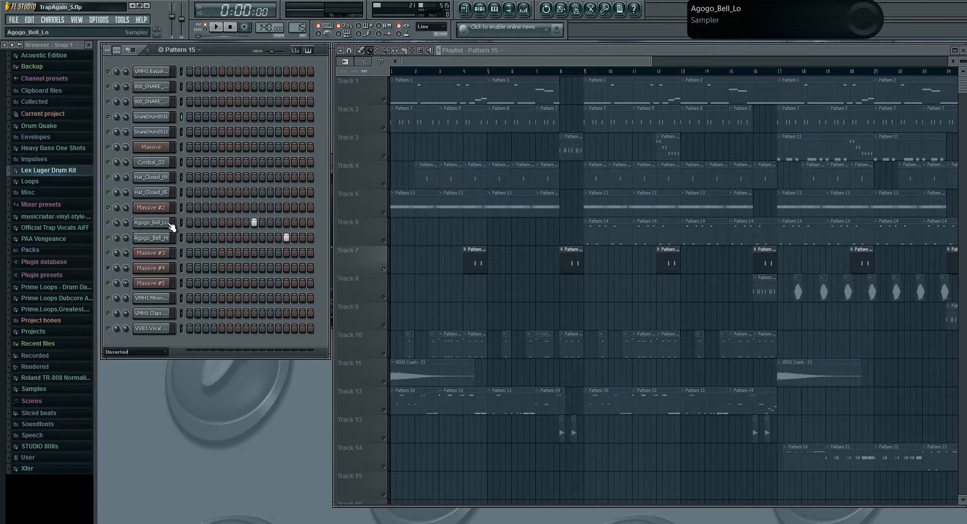
left_click(215, 27)
left_click(230, 27)
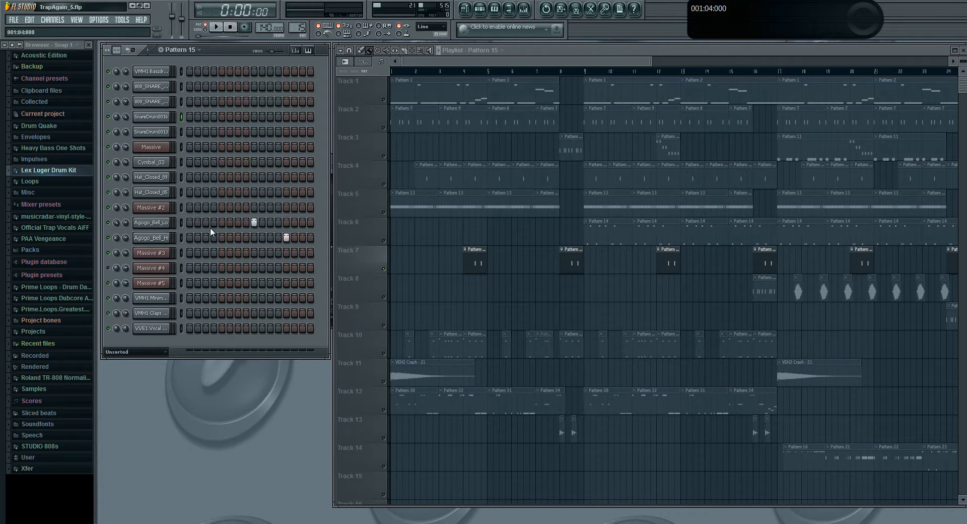
key("space")
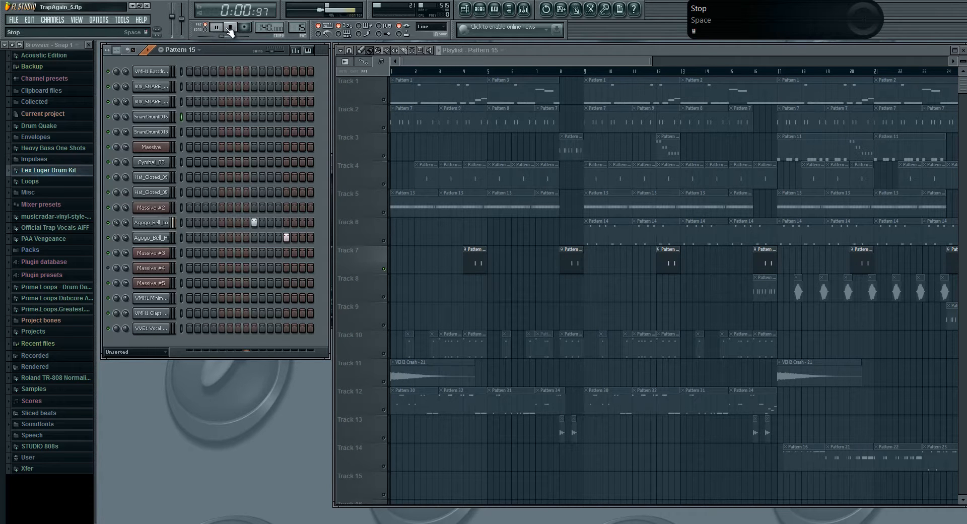
left_click(229, 28)
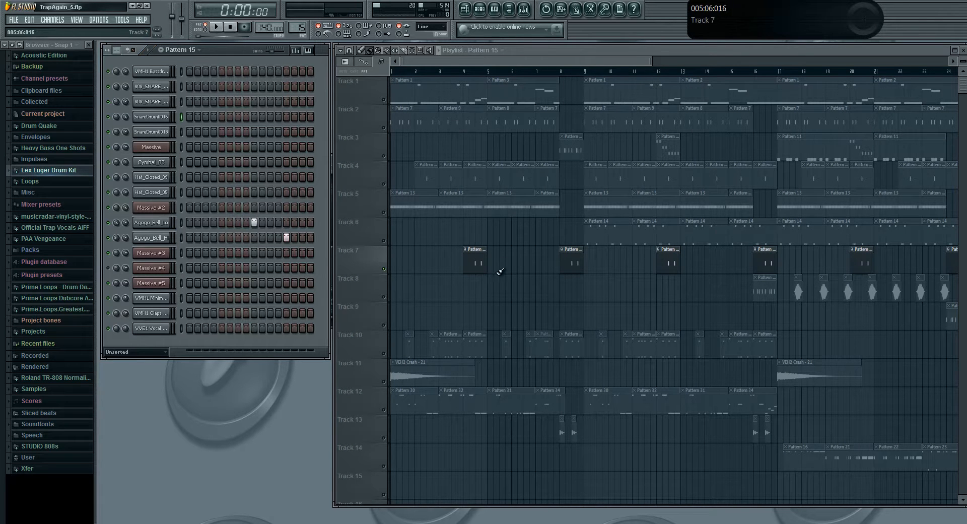
- Solo Track 10 in the playlist and view Pattern 28's VMH1 Minimal Perc 043 notes in the piano roll
left_click(384, 354)
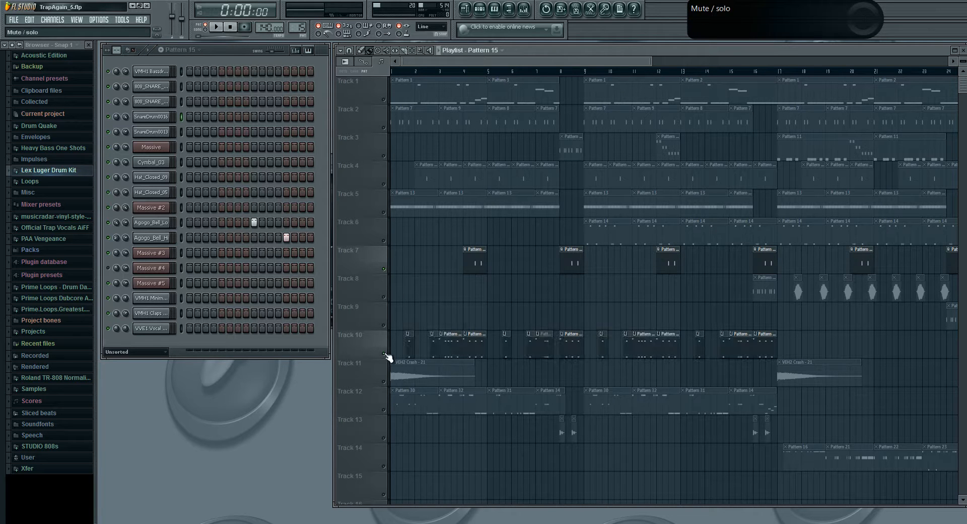
right_click(385, 354)
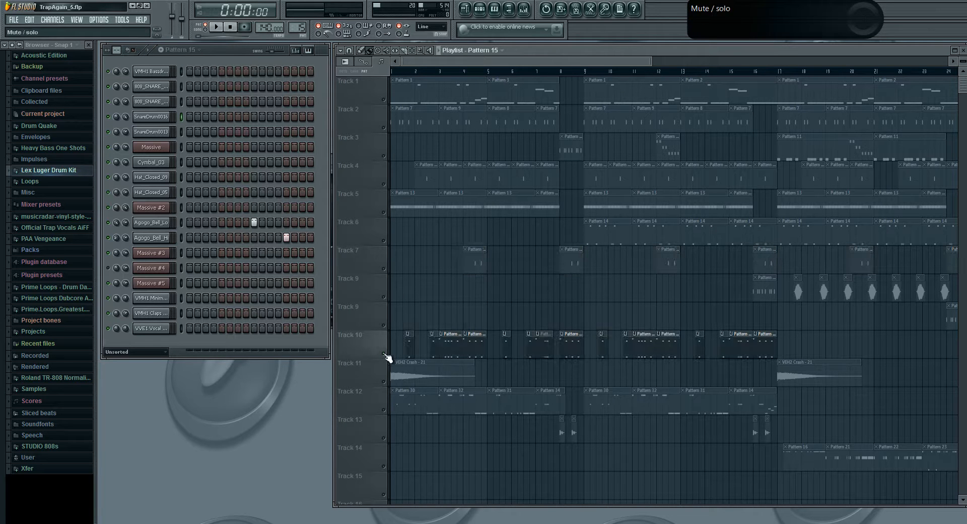
double_click(447, 341)
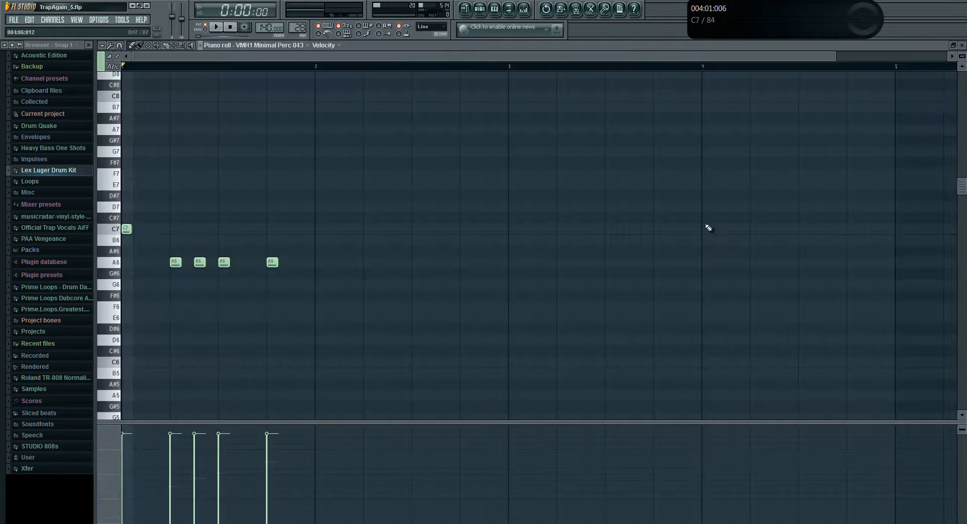
left_click(961, 46)
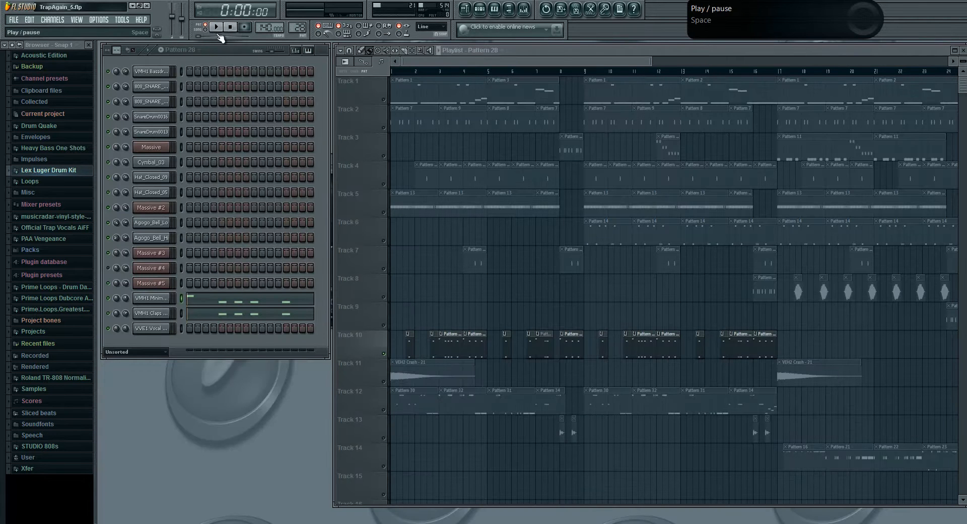
- Play the soloed Track 10 percussion from the song start in song mode, and stop playback
left_click(205, 28)
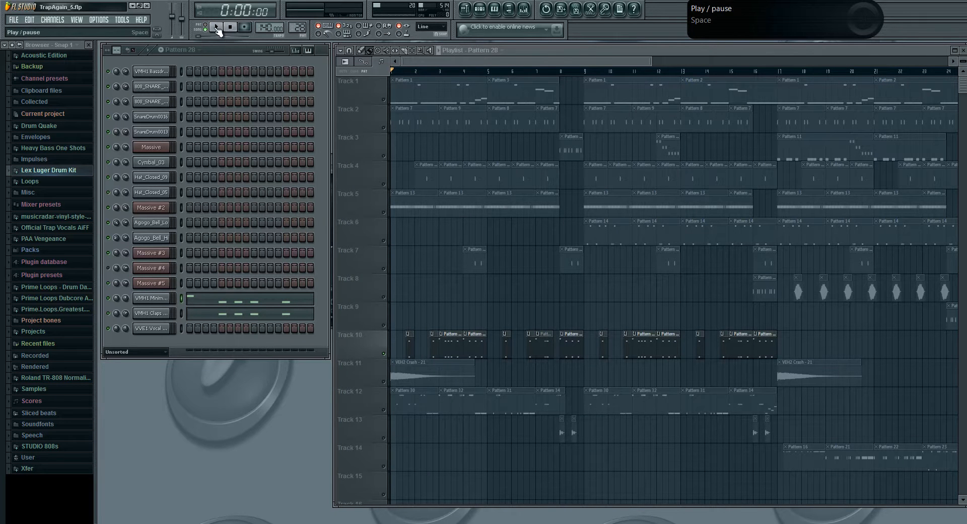
left_click(216, 28)
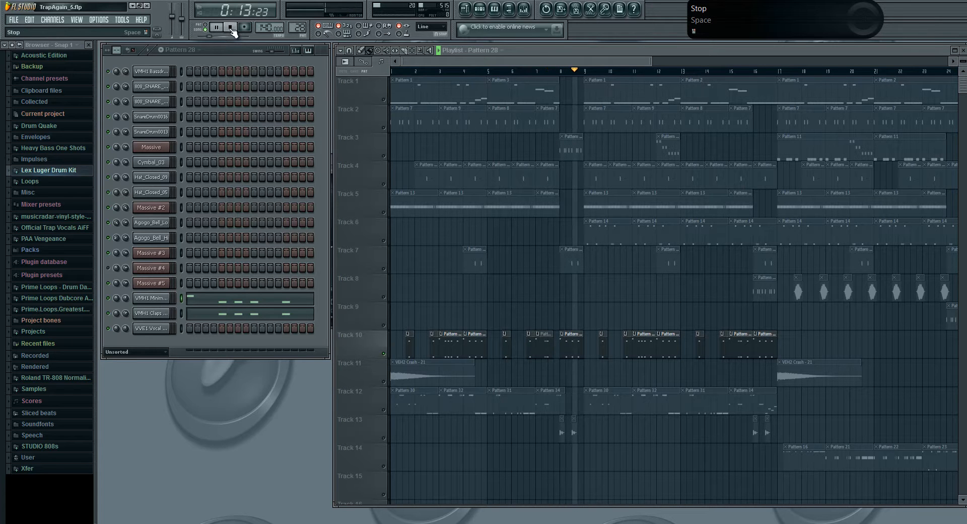
left_click(231, 27)
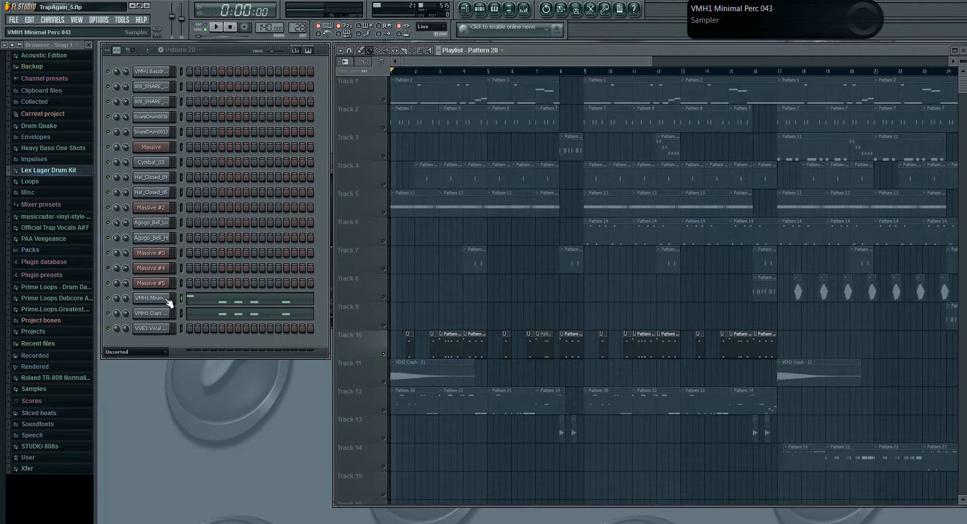
- Check the VMH1 Claps & Snares sample settings and the VMH1 Minimal Perc 043 mixer insert, and close both windows
left_click(160, 312)
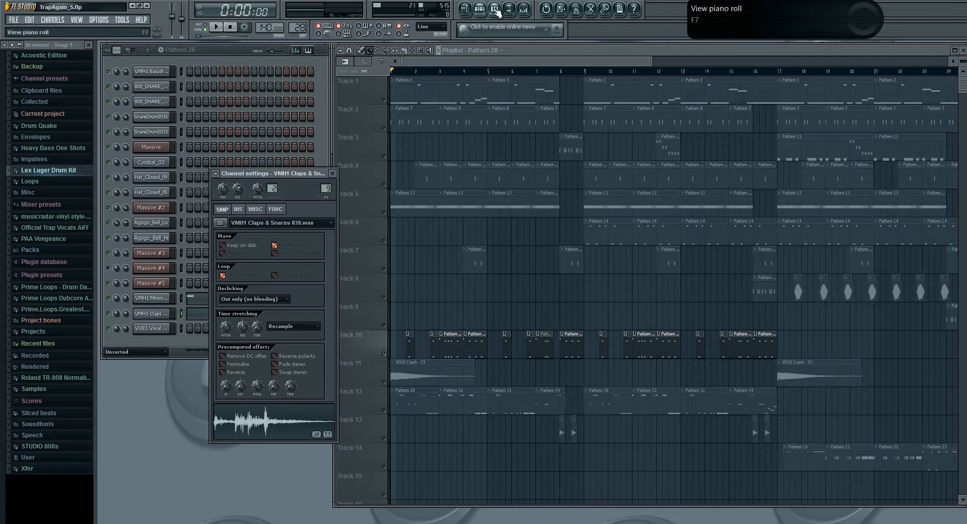
left_click(523, 9)
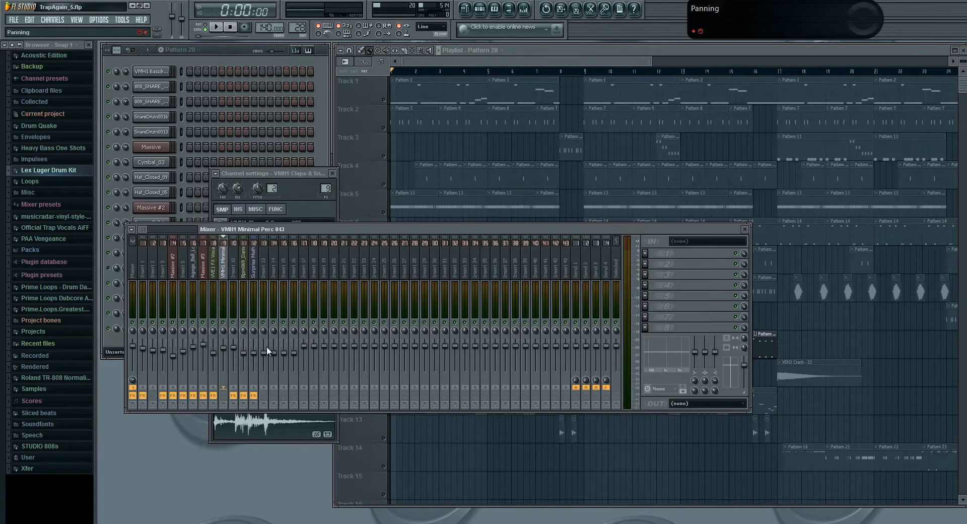
left_click(744, 229)
left_click(332, 173)
- Unsolo Track 10, play the full arrangement from the start with all tracks, and stop playback
right_click(384, 353)
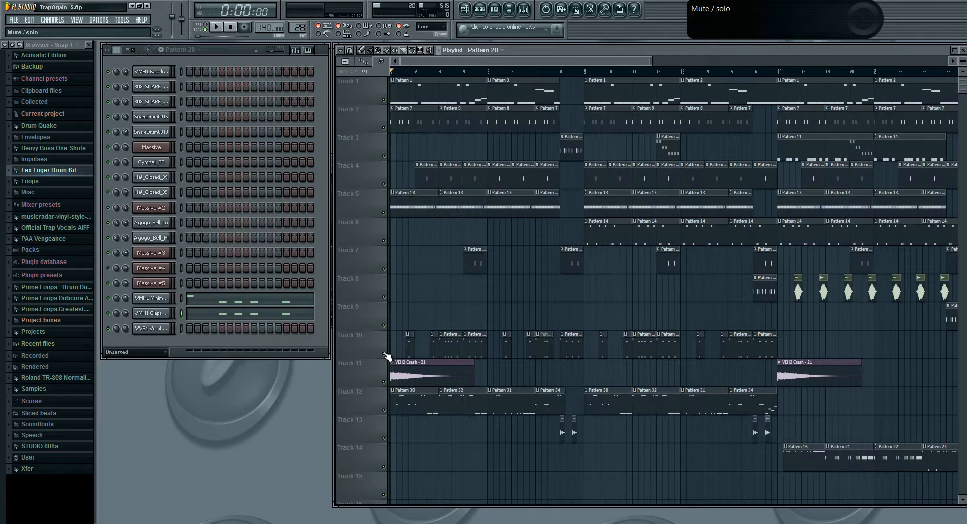
left_click(218, 28)
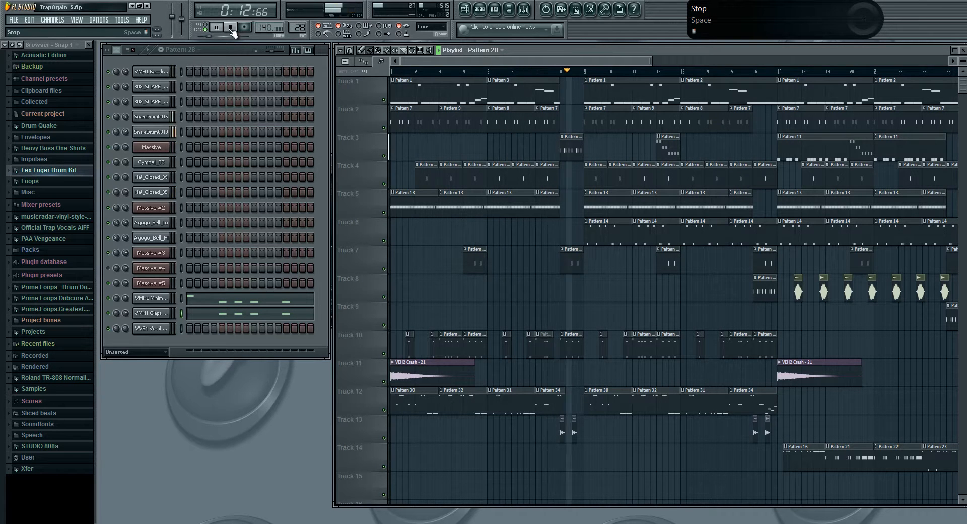
left_click(232, 31)
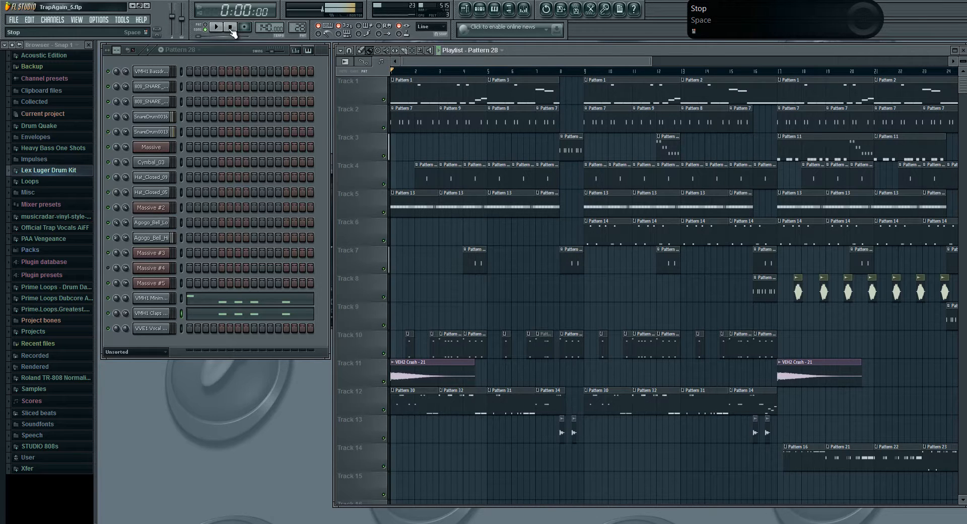
- Toggle Track 10's solo on and off, and check the VEH2 Crash - 21 clip's sample settings on Track 11
right_click(384, 354)
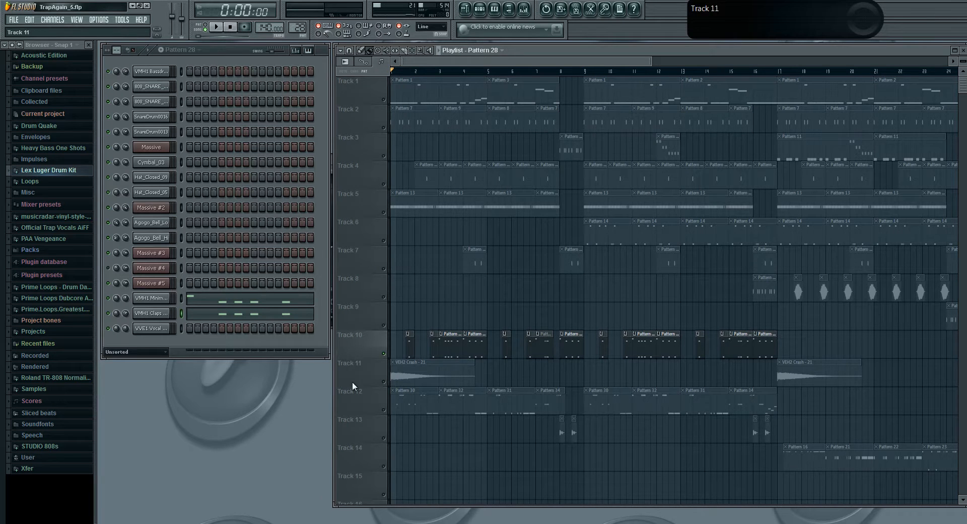
right_click(383, 354)
double_click(407, 374)
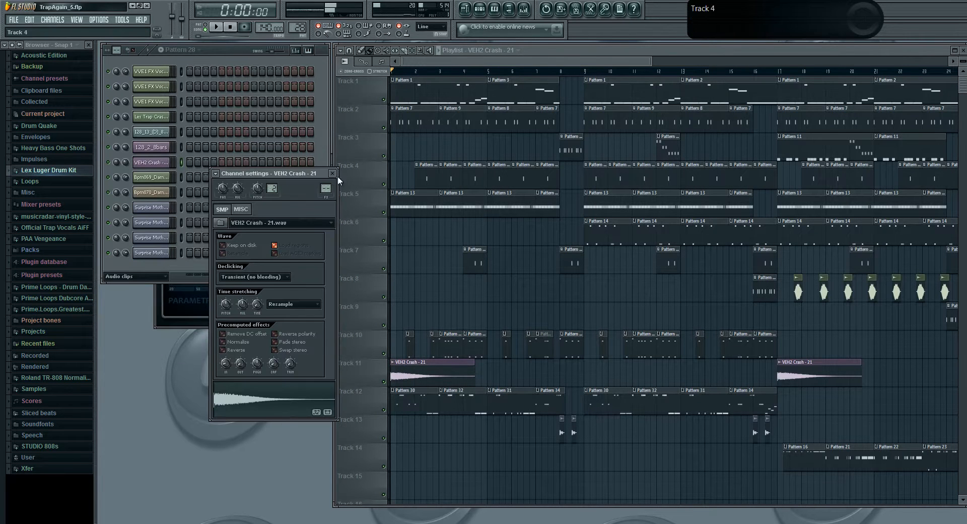
left_click(333, 173)
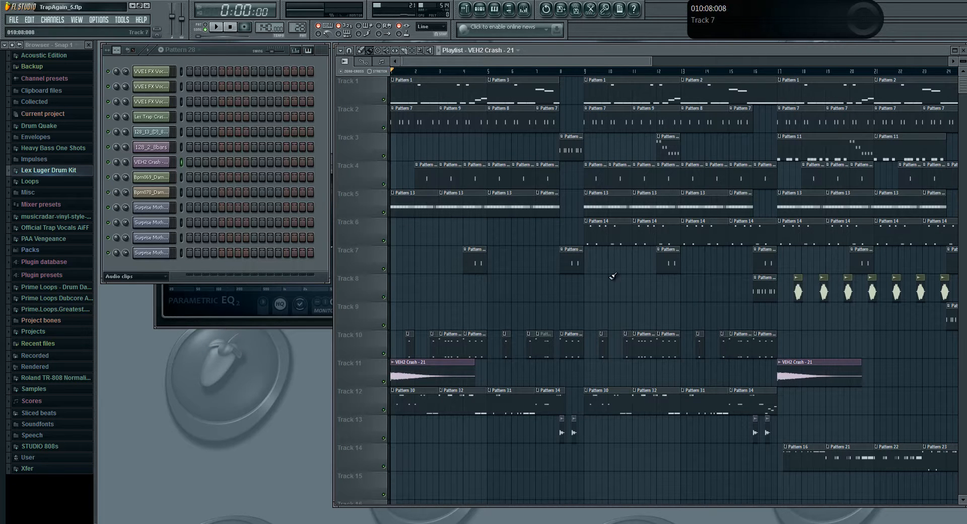
- Open Pattern 30's VVE1 Vocal Oneshots 067 notes from Track 12, preview them, and close the piano roll
double_click(409, 399)
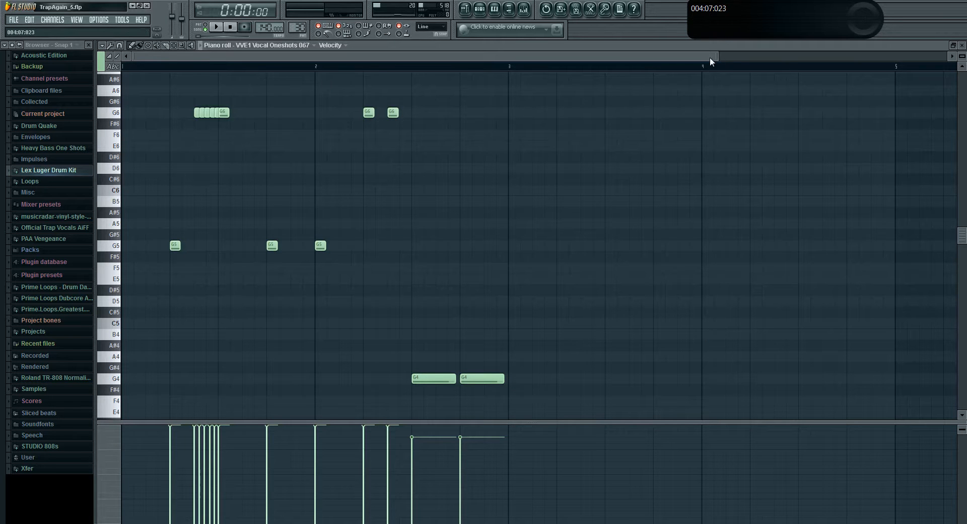
left_click_drag(716, 57, 810, 59)
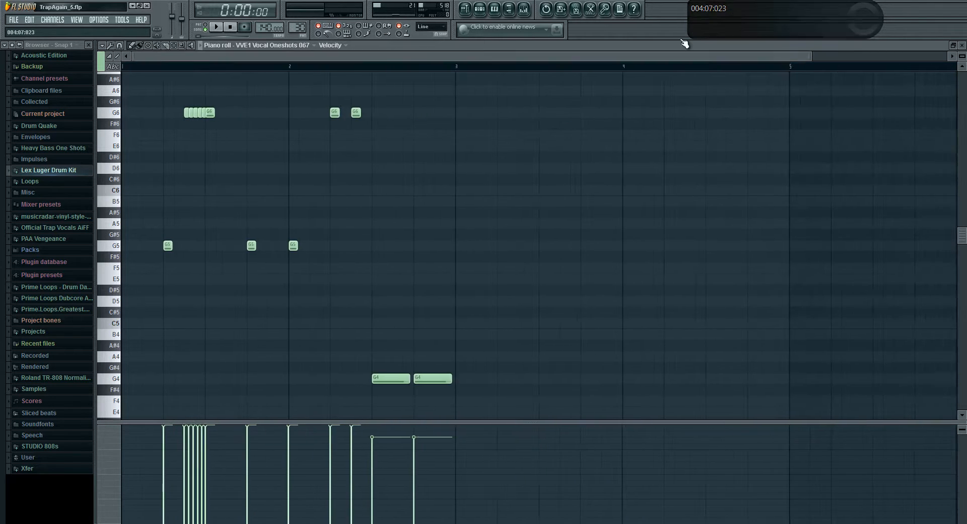
left_click(217, 28)
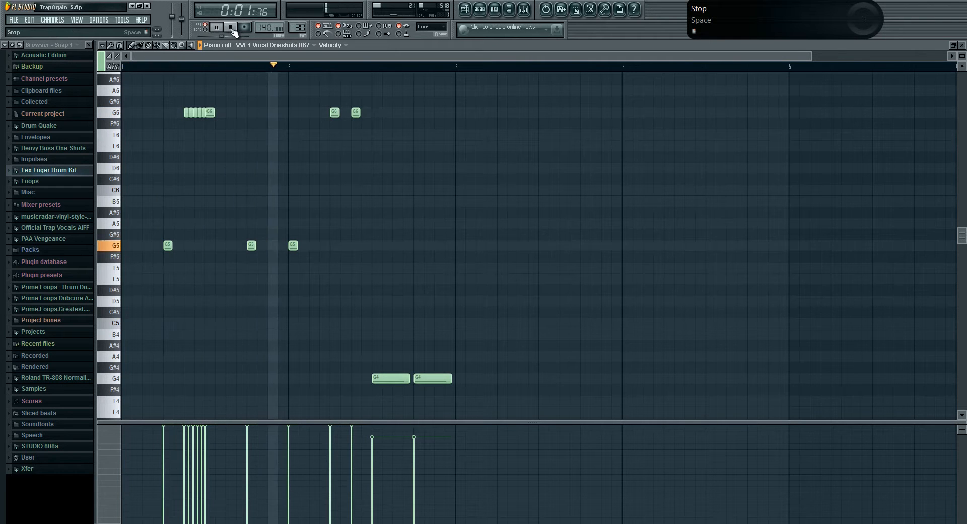
left_click(961, 45)
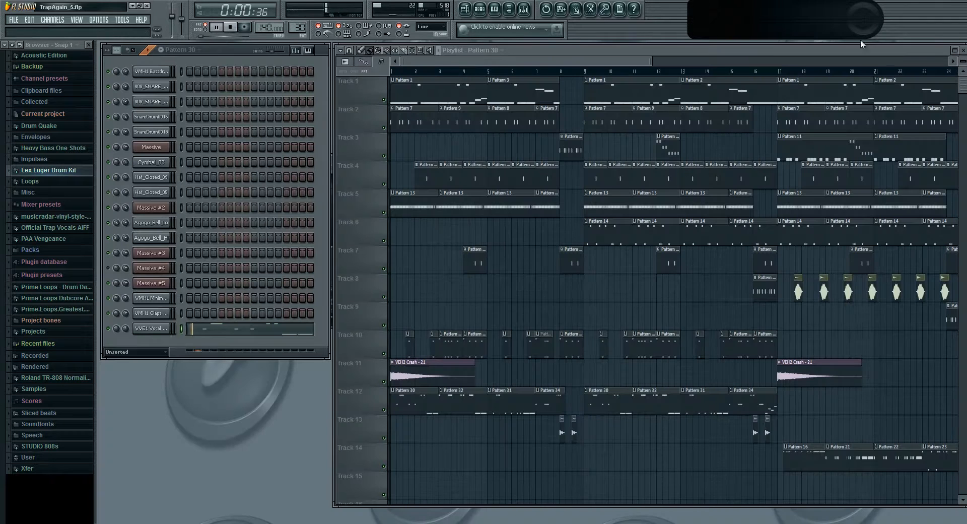
left_click(230, 28)
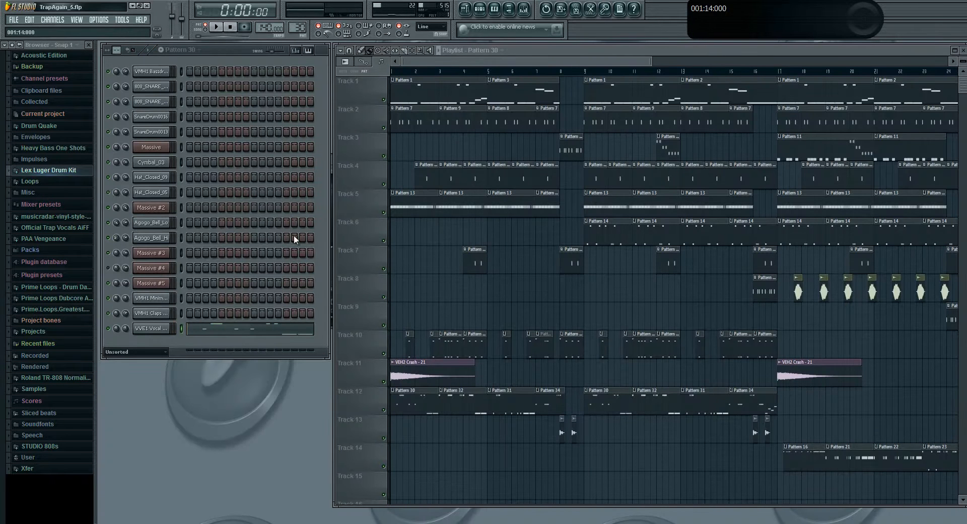
- Open Pattern 32's vocal one-shot notes from Track 12, preview them, and close the piano roll
double_click(462, 398)
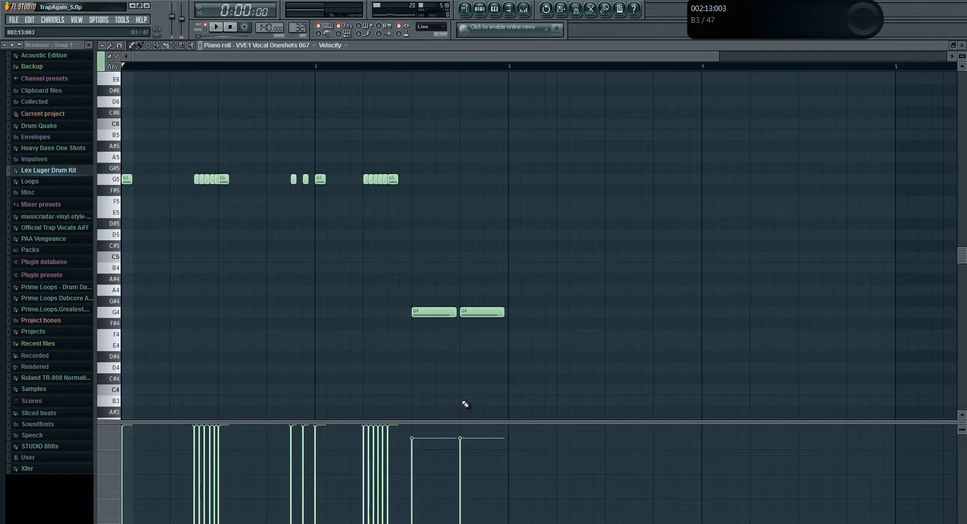
left_click(218, 28)
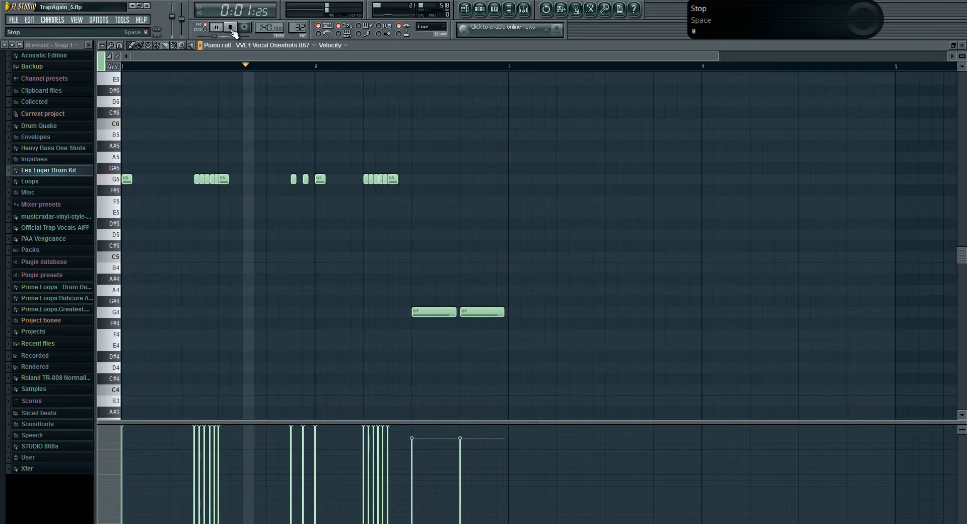
left_click(232, 28)
left_click(962, 45)
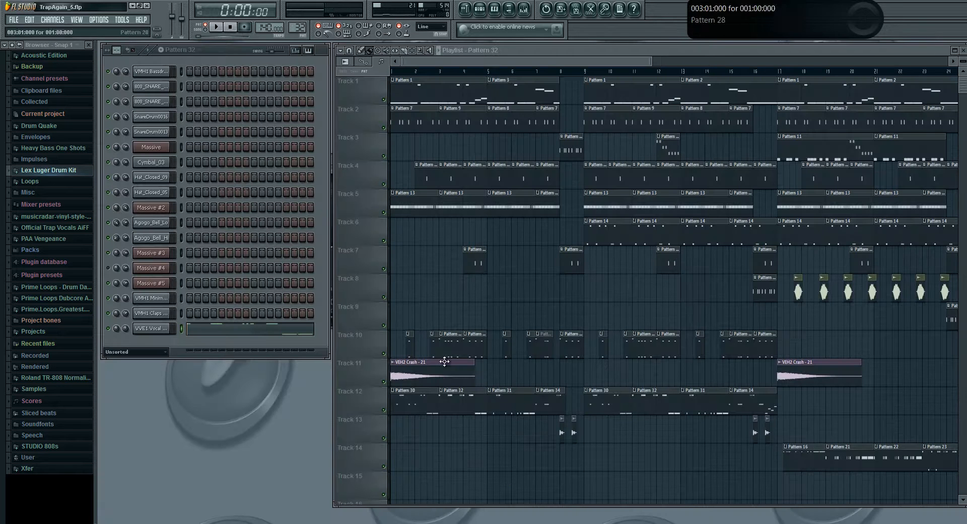
- Open Pattern 31's vocal one-shot notes from Track 12, preview them, and close the piano roll
double_click(520, 399)
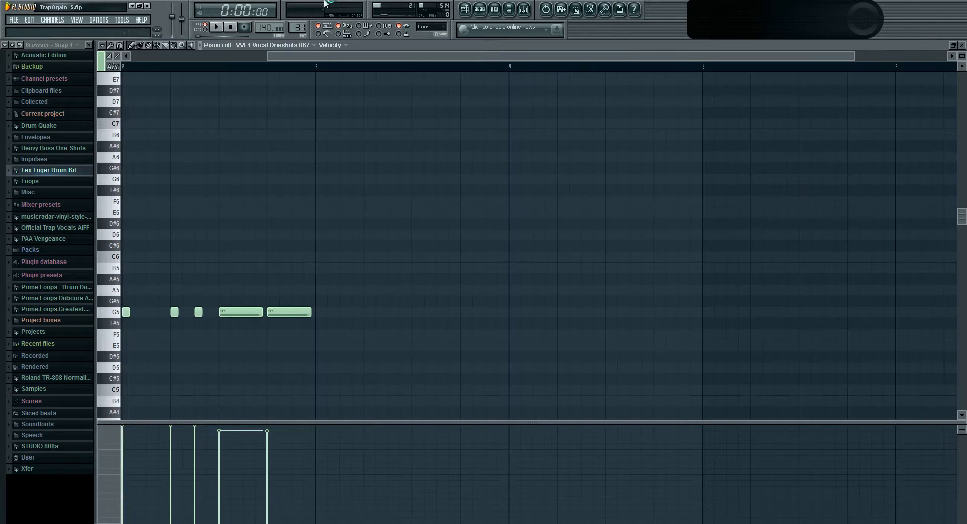
left_click(219, 28)
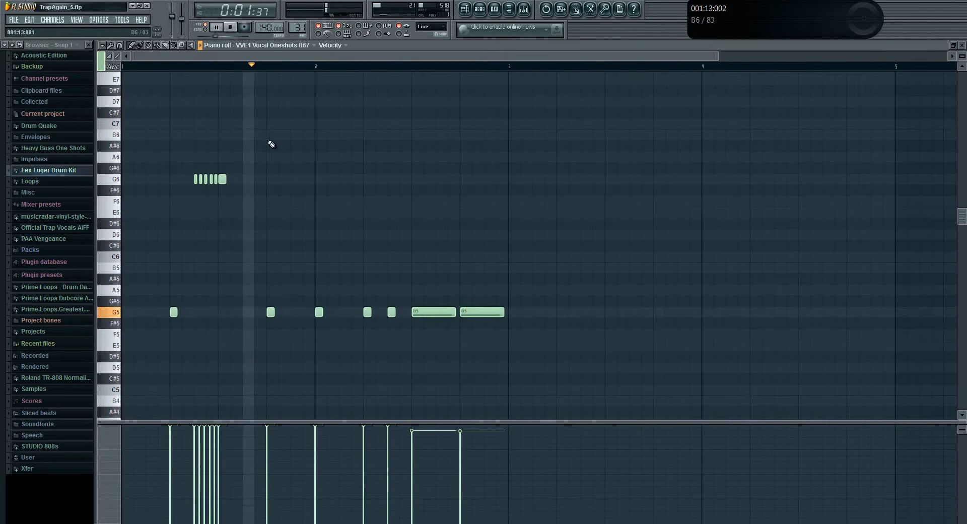
left_click(962, 44)
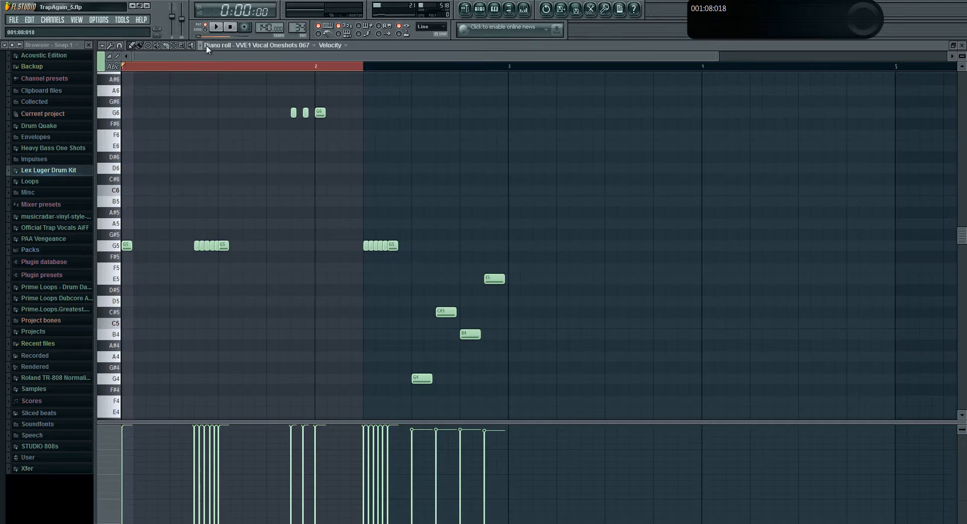
- Preview Pattern 34's vocal one-shot notes in the piano roll and return to the playlist
left_click(215, 27)
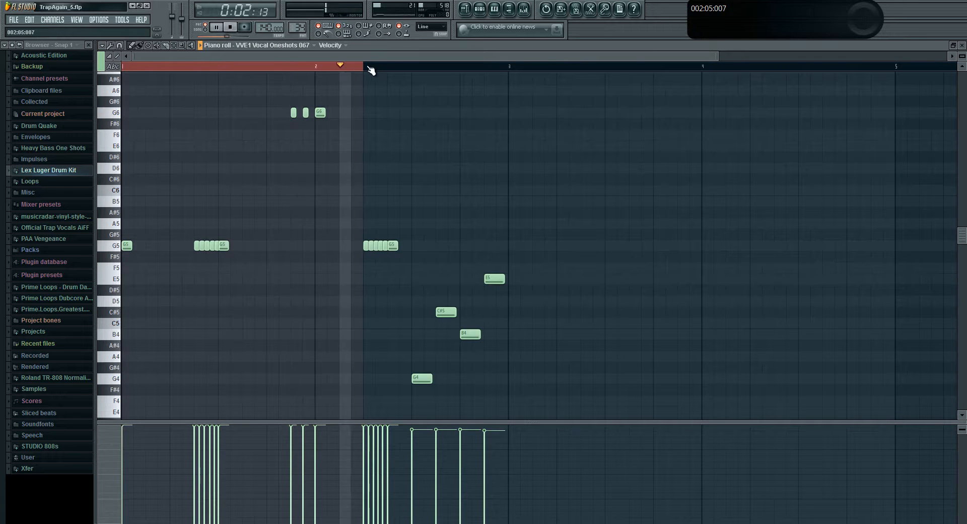
key("space")
left_click(962, 45)
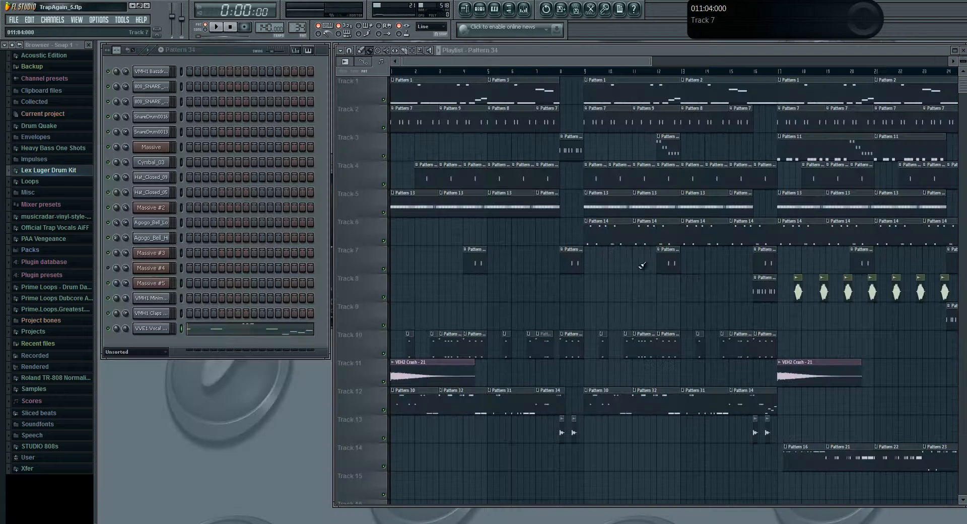
- Check the VVE1 Vocal Oneshots 067 sample and its settings, close them, and show the effects on mixer Insert 10
left_click(151, 327)
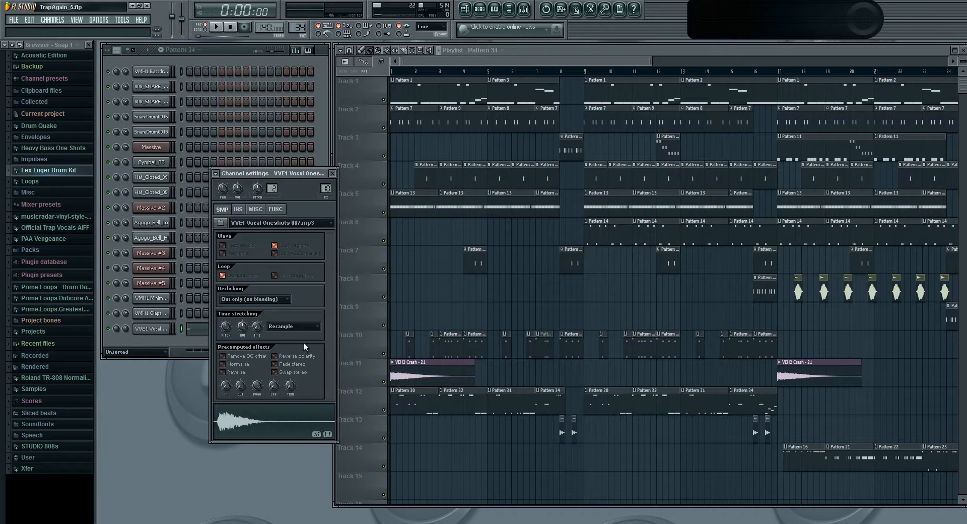
left_click(278, 423)
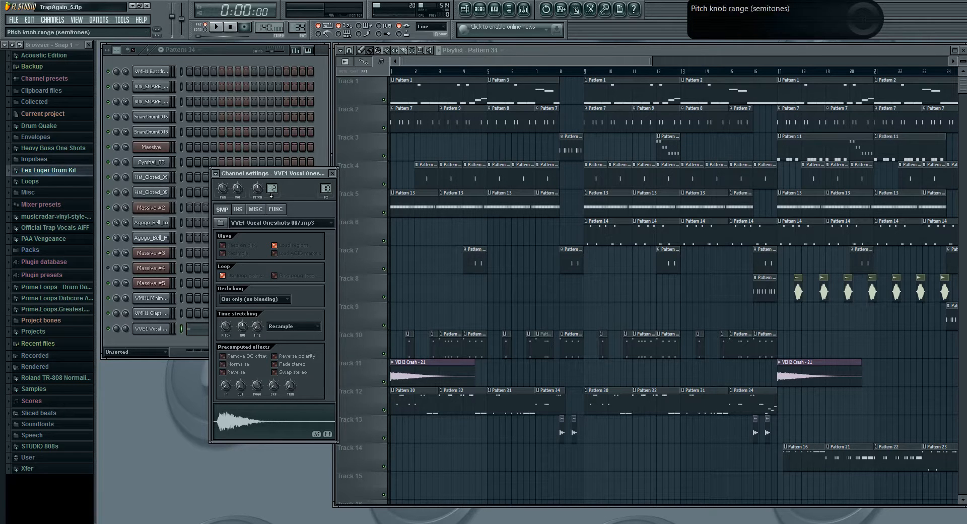
left_click(332, 173)
left_click(524, 9)
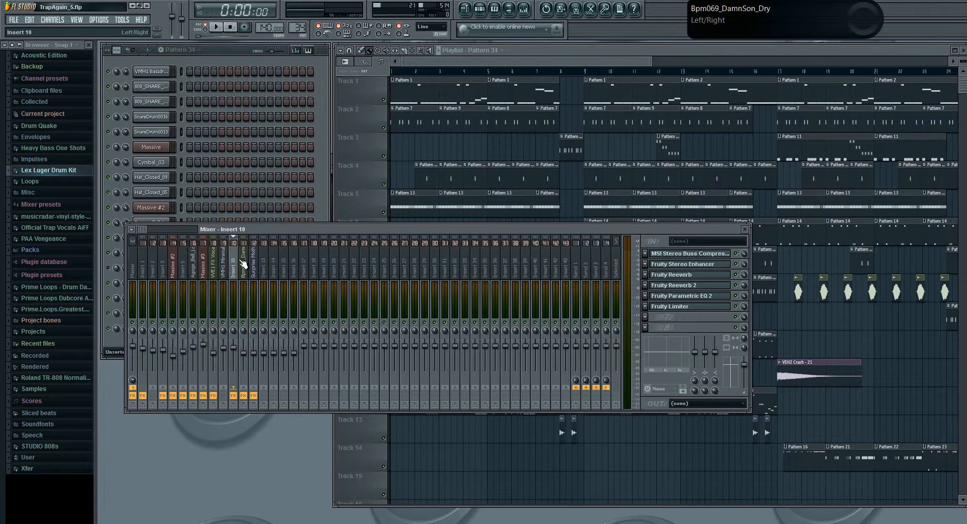
- Check the MSI Stereo Buss Compressor settings on mixer Insert 10, close them, and open the Fruity Stereo Enhancer
left_click(714, 256)
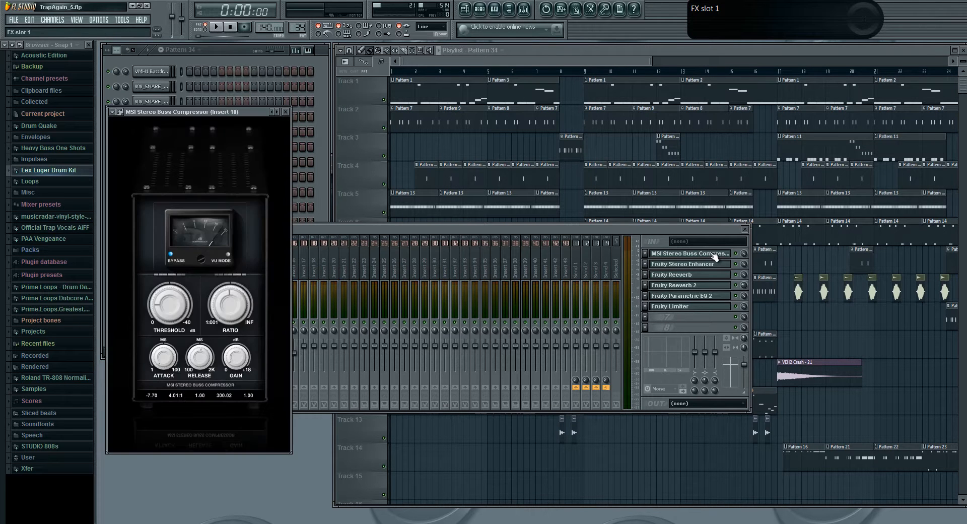
left_click(286, 111)
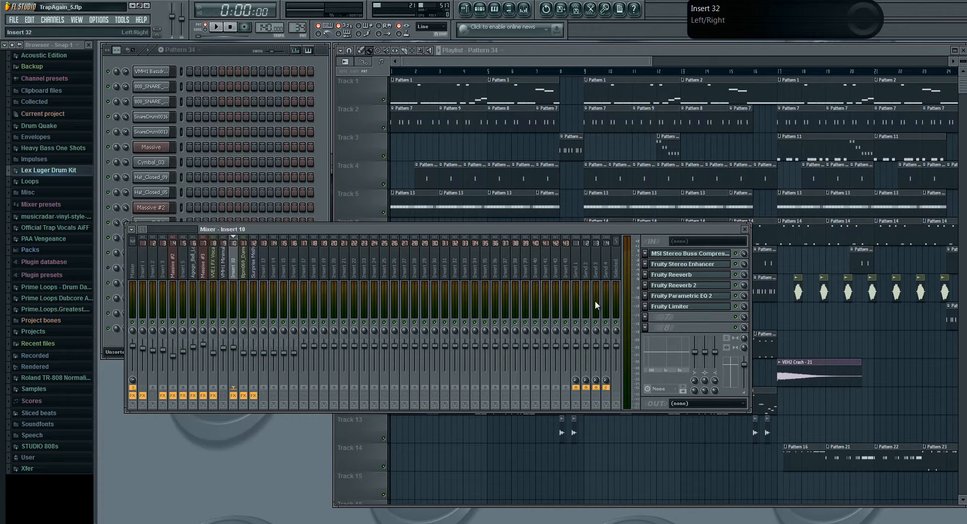
left_click(687, 267)
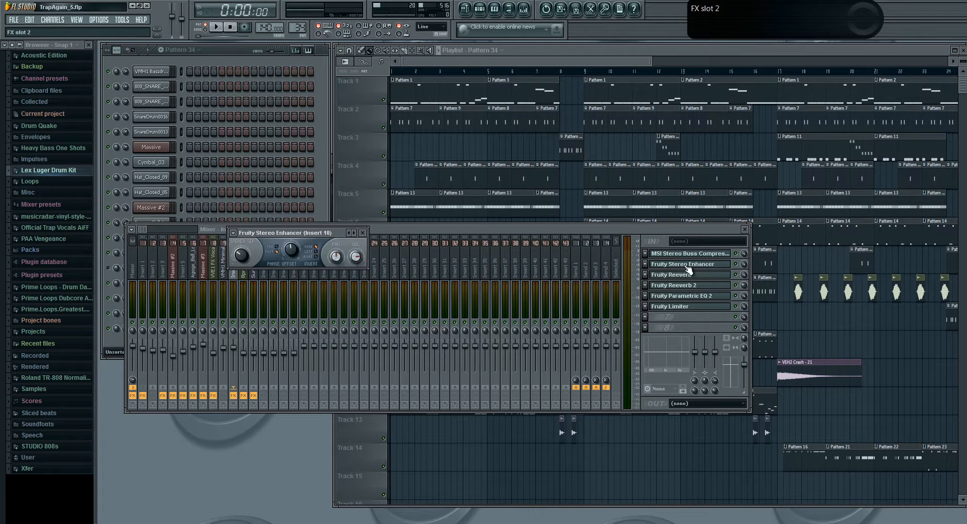
- Compare the VVE1 Vocal Oneshots 067 sample with the Fruity Stereo Enhancer bypassed and enabled, then close the channel settings
left_click(733, 265)
left_click(196, 53)
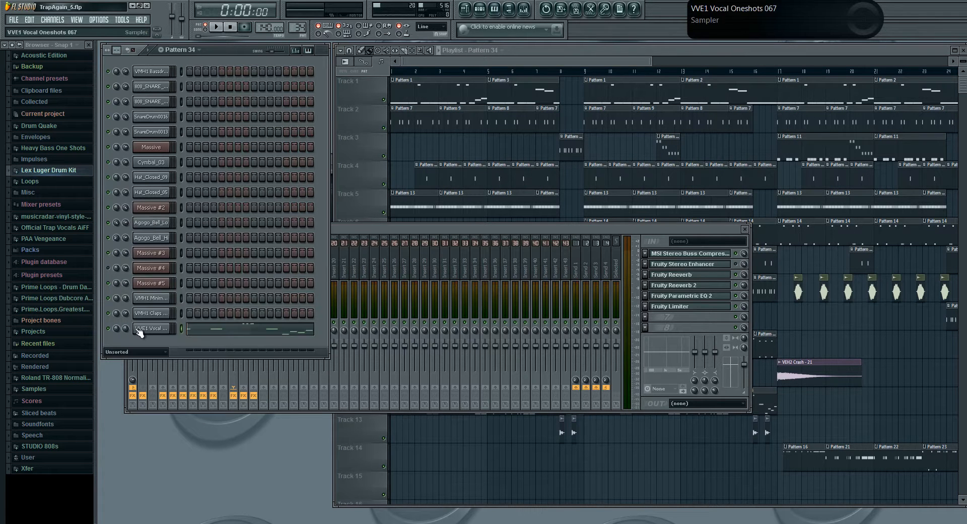
left_click(157, 329)
left_click(300, 428)
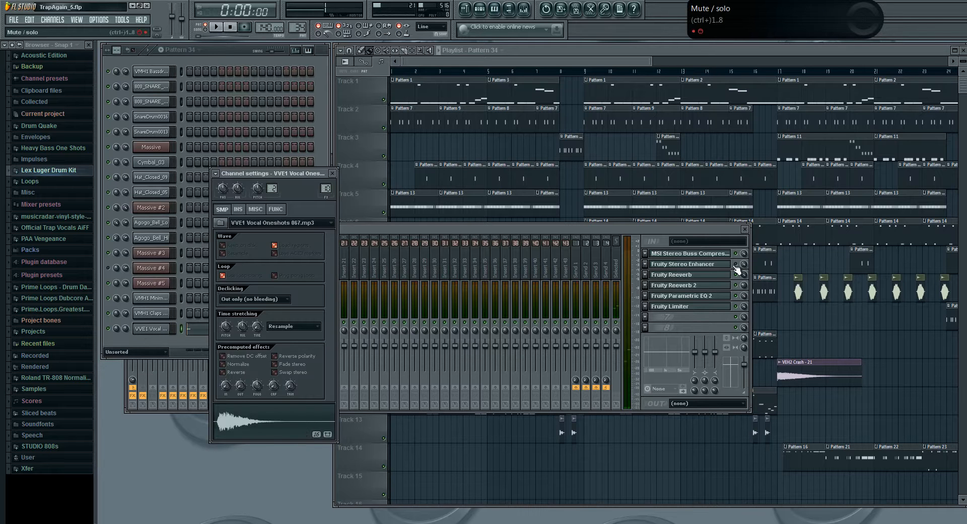
left_click(736, 265)
left_click(322, 426)
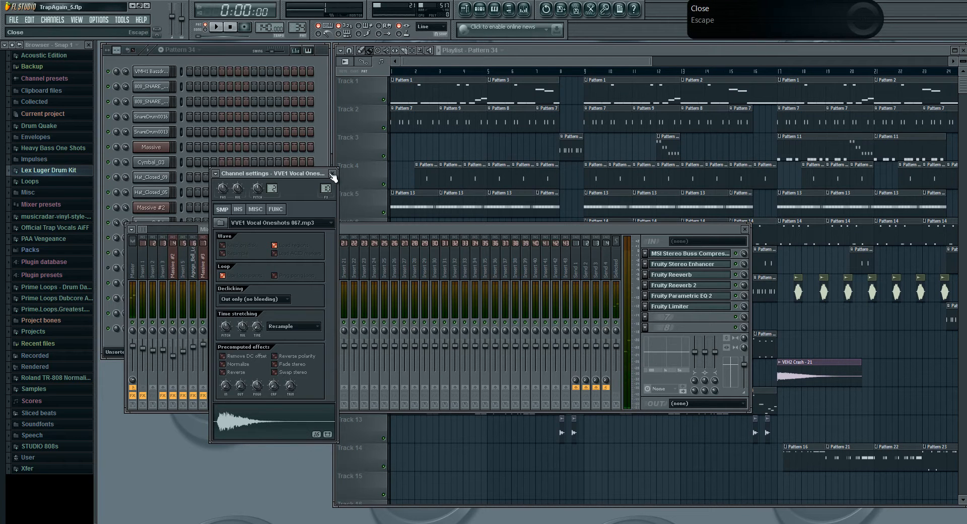
left_click(332, 174)
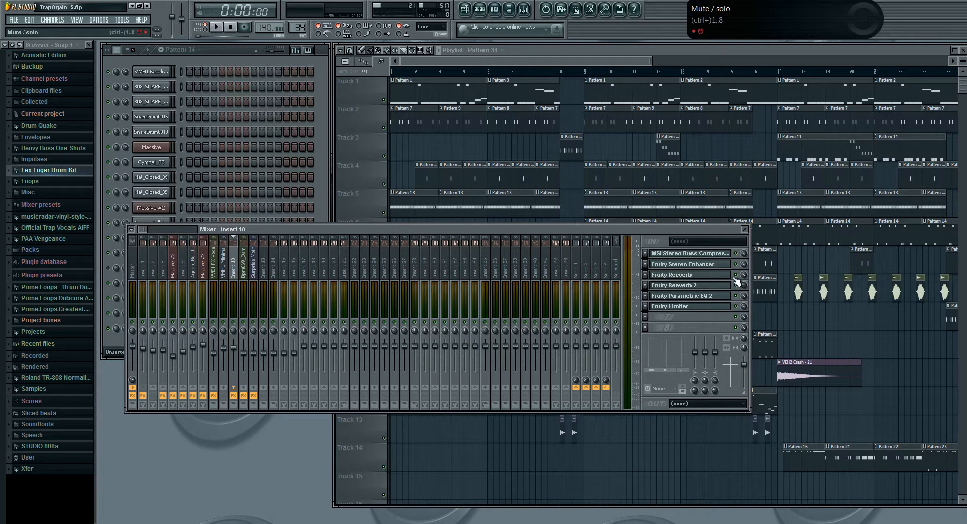
- Reopen the VVE1 Vocal Oneshots 067 channel settings and inspect the Fruity Reeverb effect on Insert 10
left_click(189, 207)
left_click(151, 329)
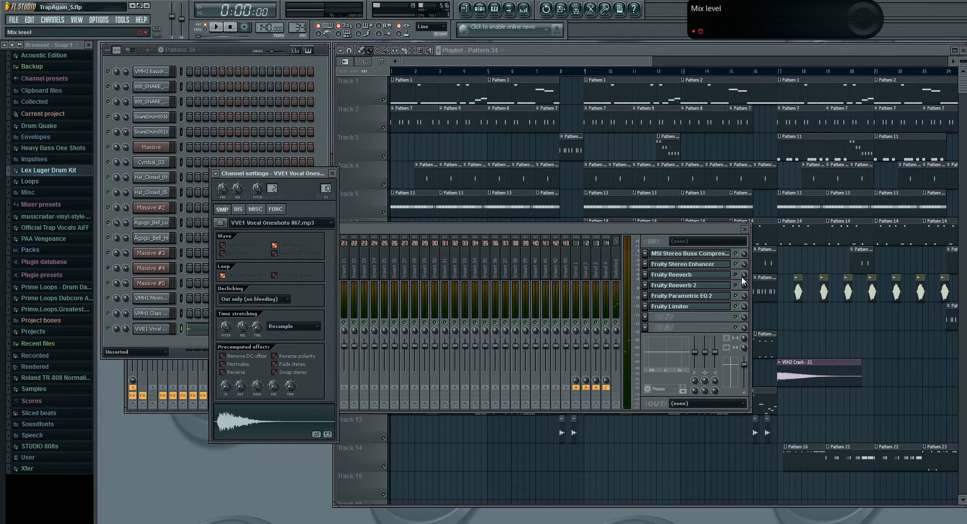
left_click(326, 187)
left_click(282, 173)
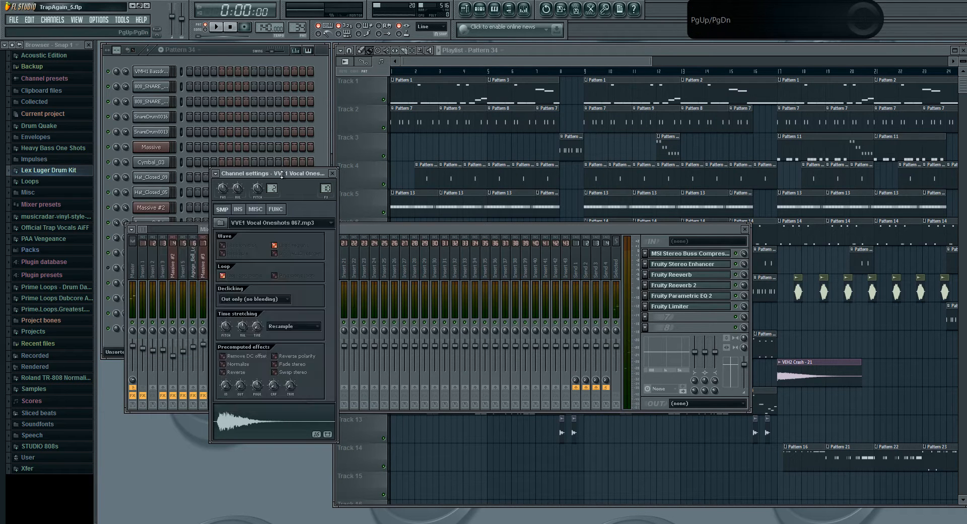
left_click(696, 275)
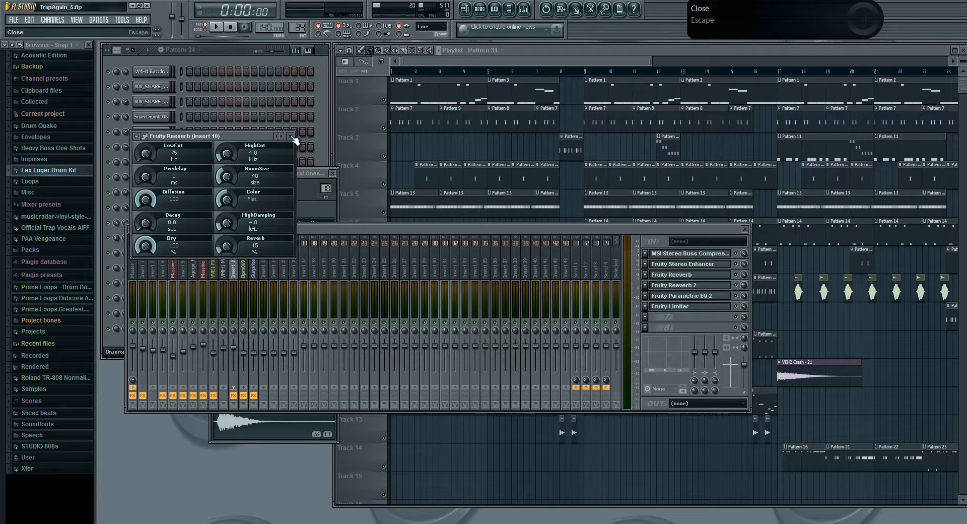
left_click(291, 137)
- Inspect Fruity Reeverb 2 on Insert 10 and preview the vocal one-shot sample through the effect
left_click(690, 285)
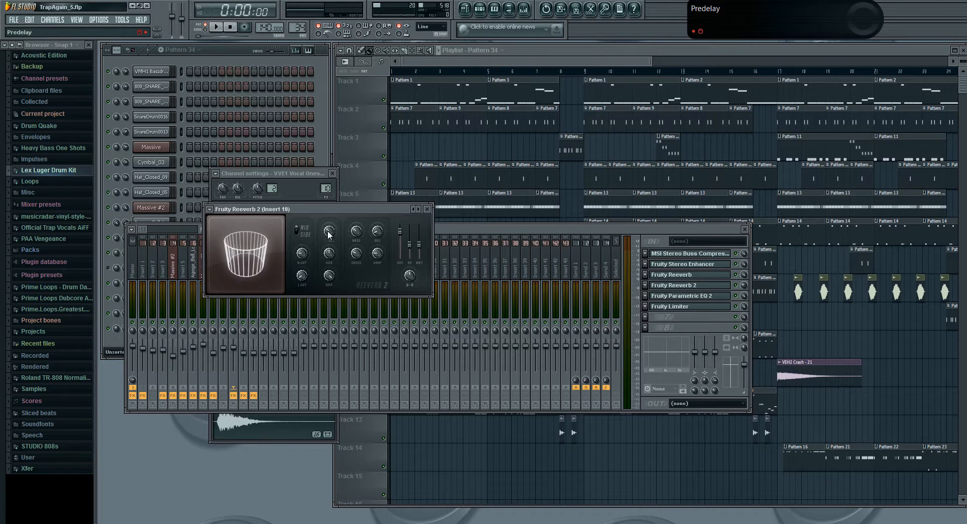
left_click(231, 64)
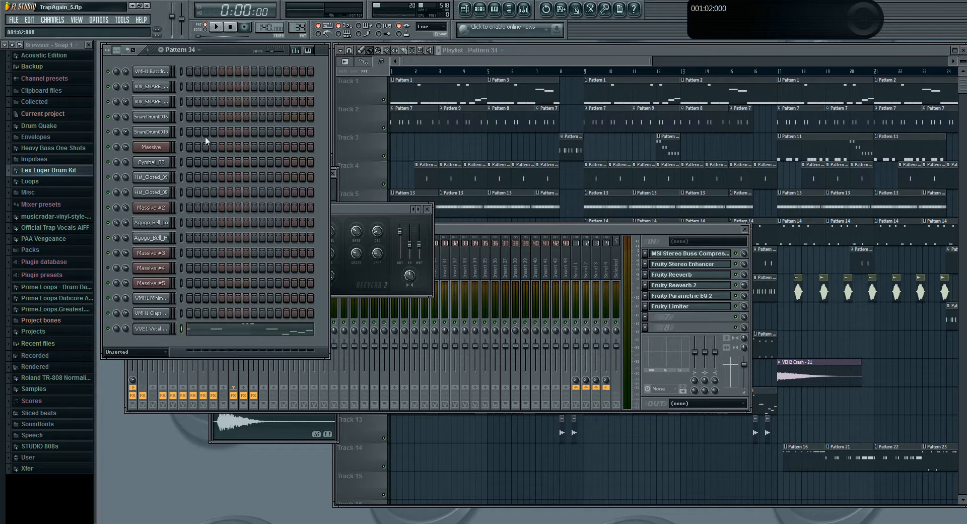
left_click(738, 278)
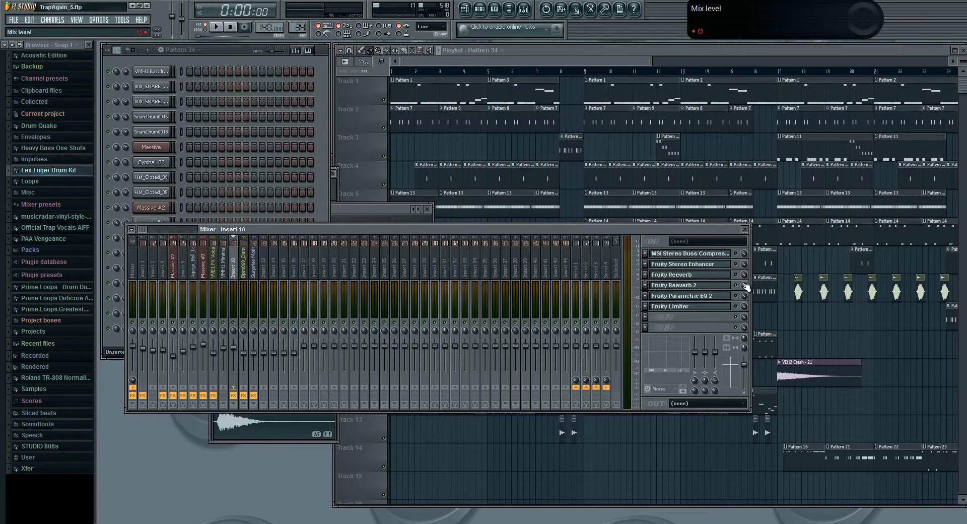
left_click(334, 436)
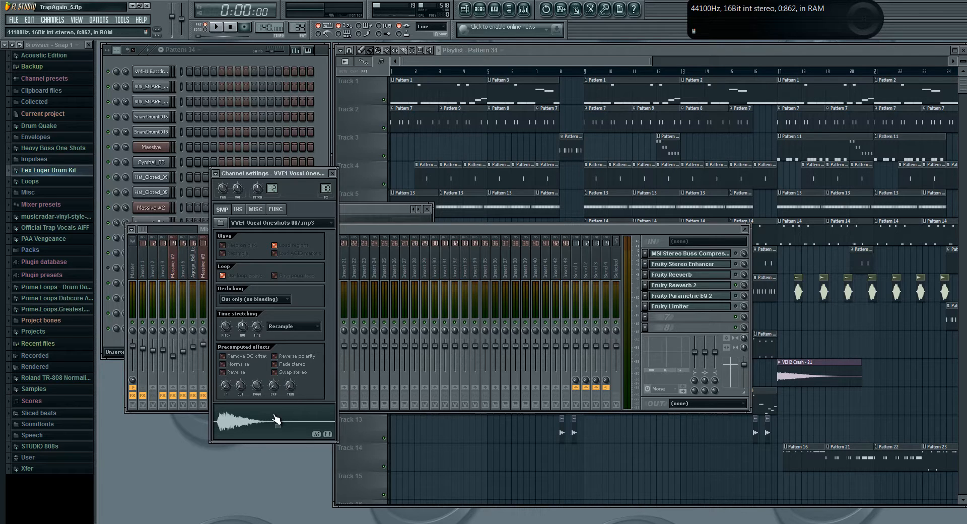
left_click(268, 426)
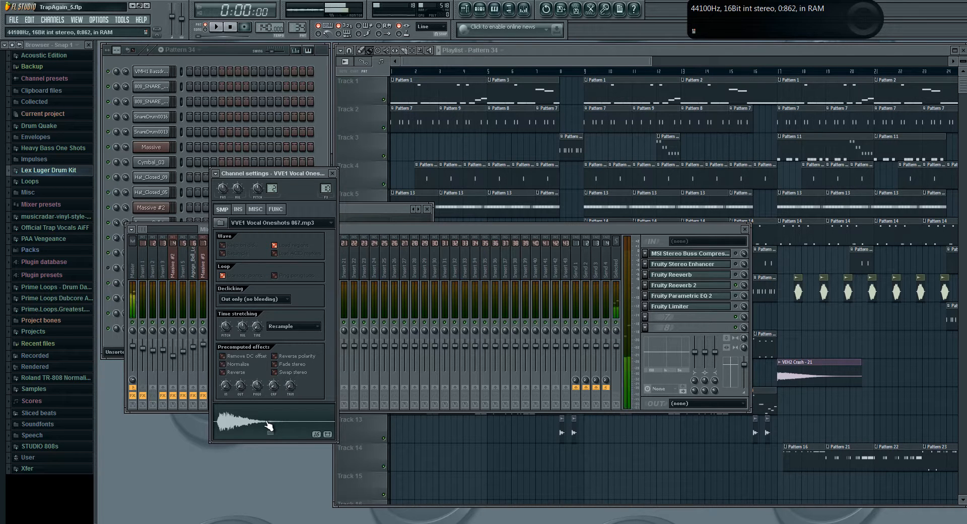
left_click(251, 426)
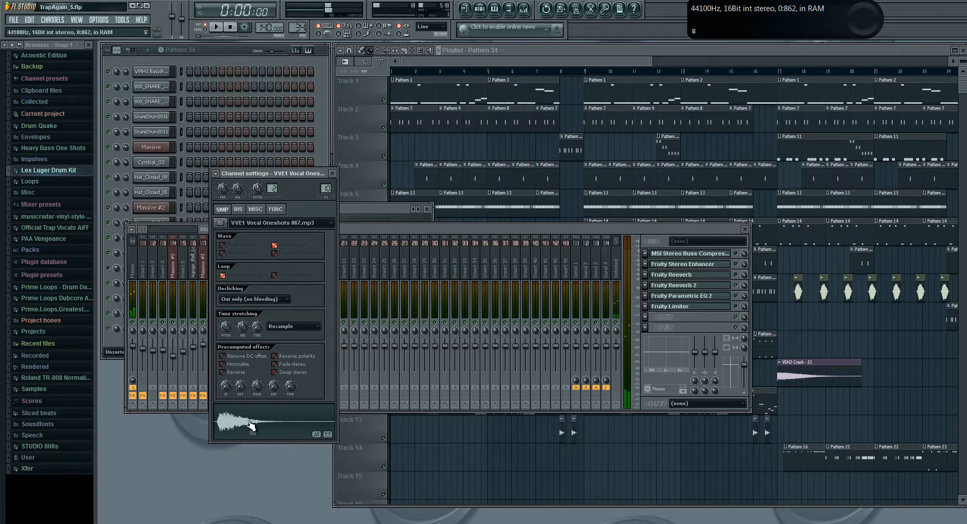
- Adjust the Fruity Reeverb 2 mix level to 28%, preview the vocal one-shot, and close its channel settings
left_click_drag(743, 285, 753, 379)
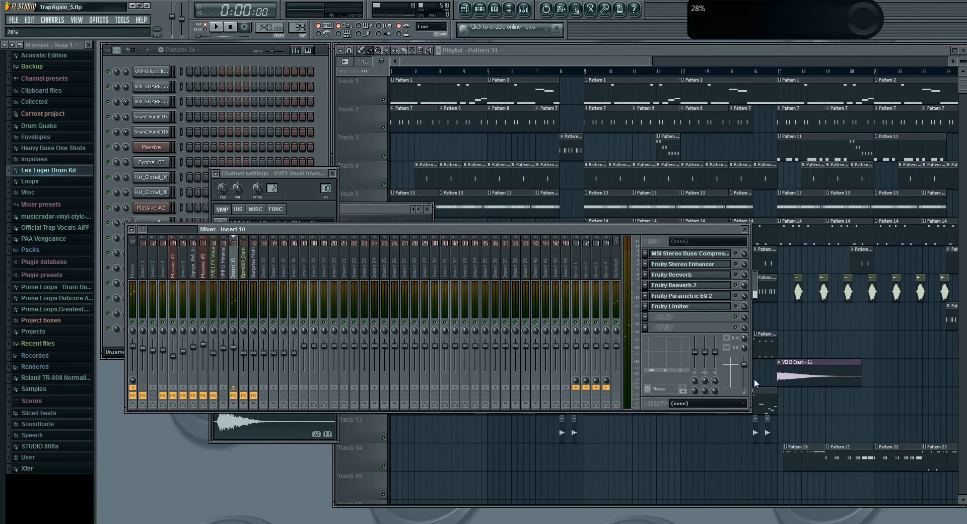
left_click(276, 433)
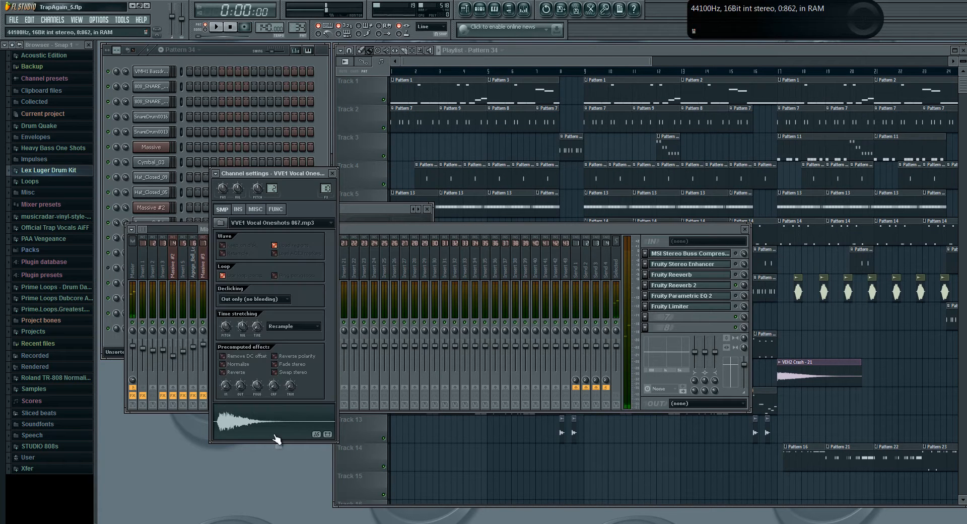
left_click(743, 294)
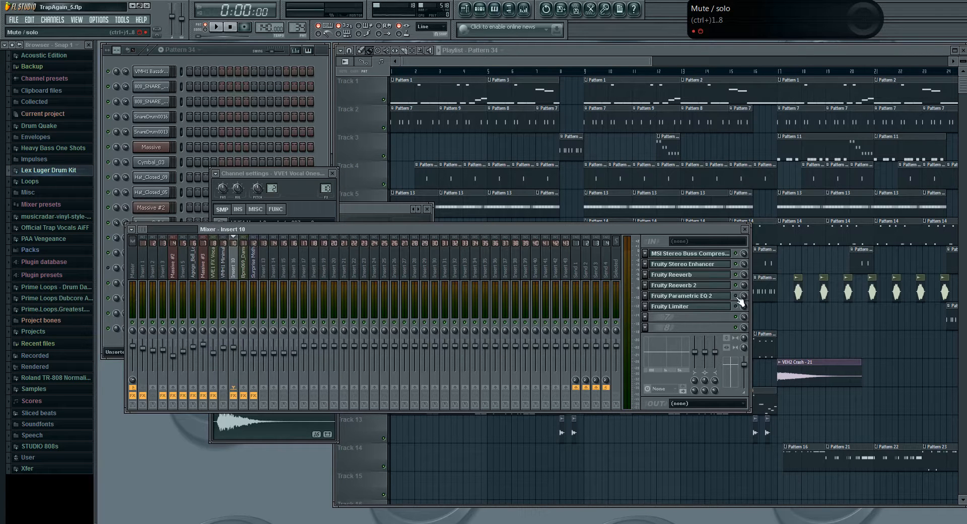
left_click(290, 172)
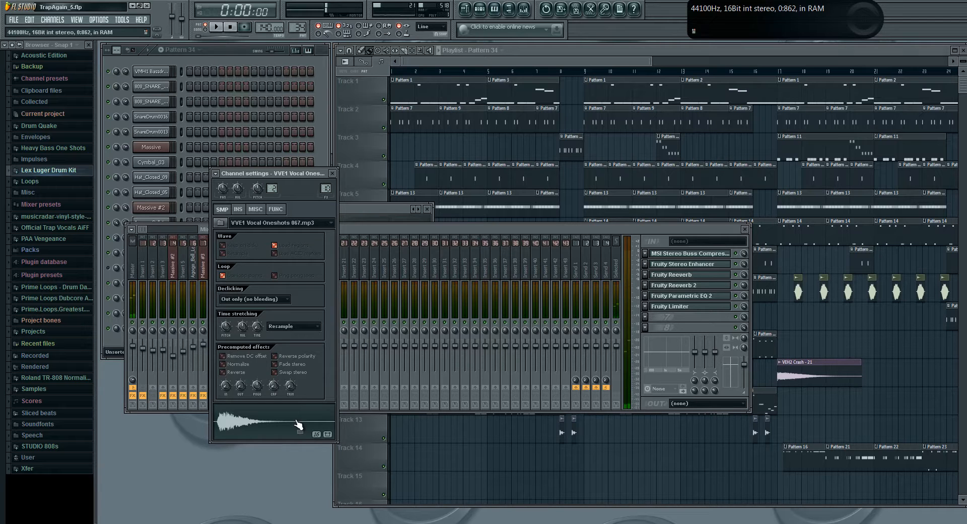
left_click(332, 173)
- Open Pattern 30's vocal one-shot notes from Track 12, preview them, and close the piano roll
left_click(572, 49)
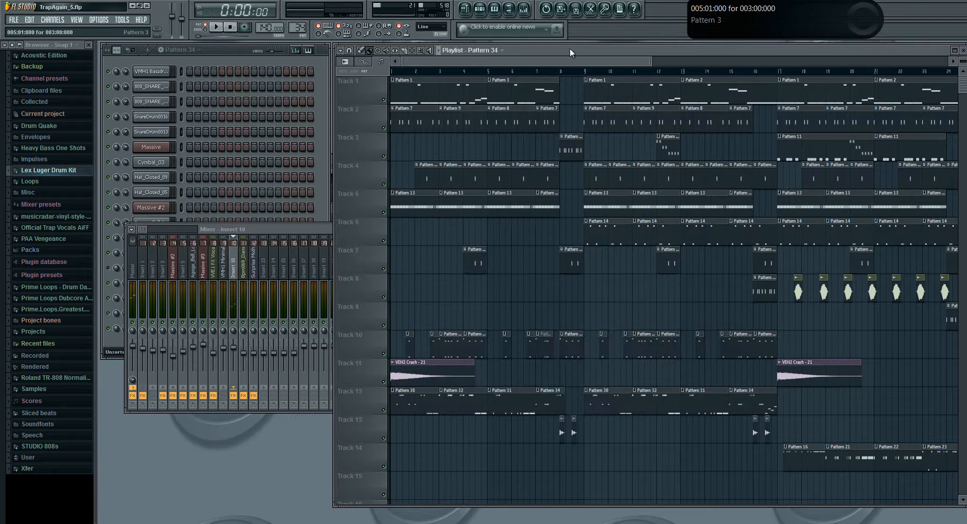
double_click(420, 392)
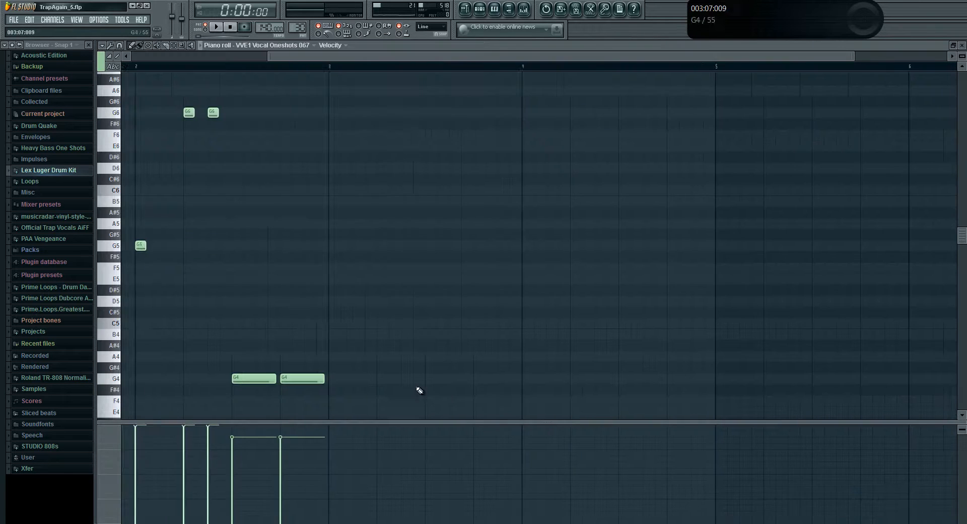
key("space")
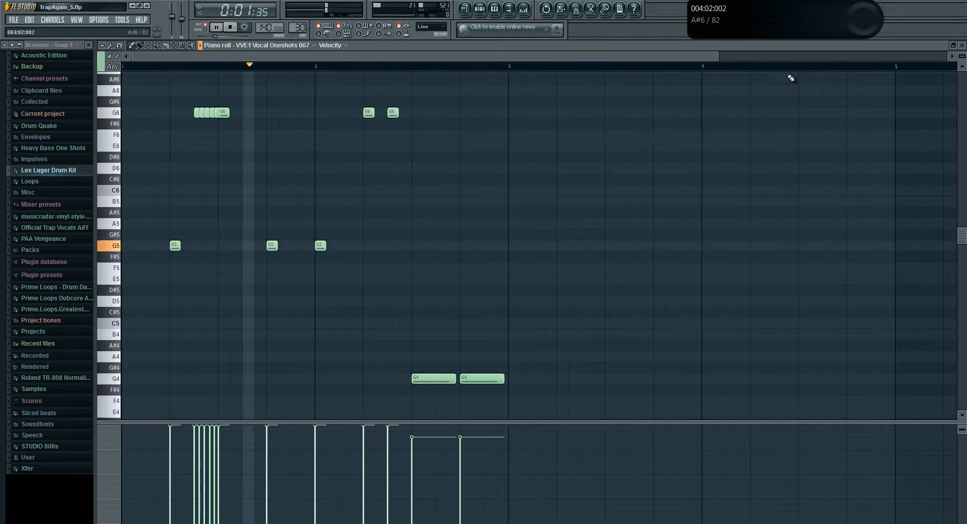
key("space")
left_click(962, 45)
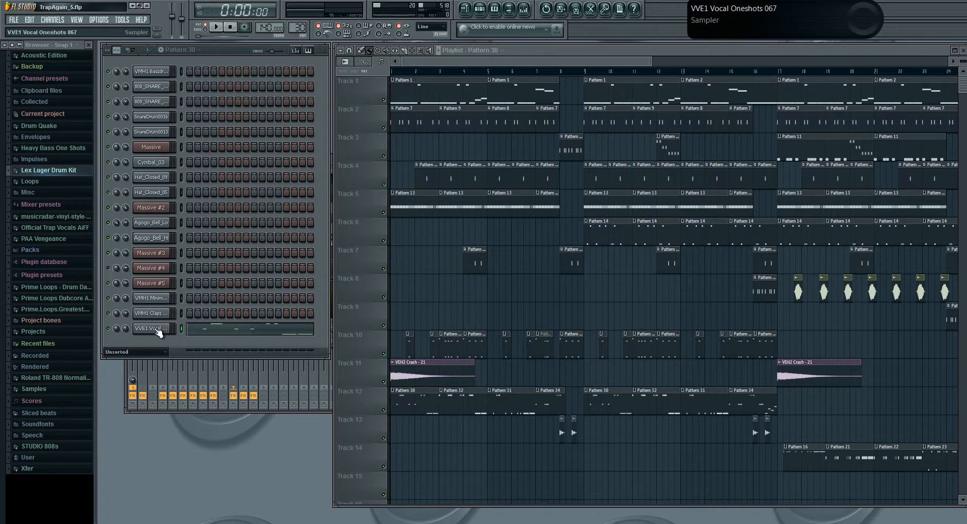
- Review the sample properties and volume envelope of the VVE1 Vocal Oneshots 067 channel
left_click(160, 332)
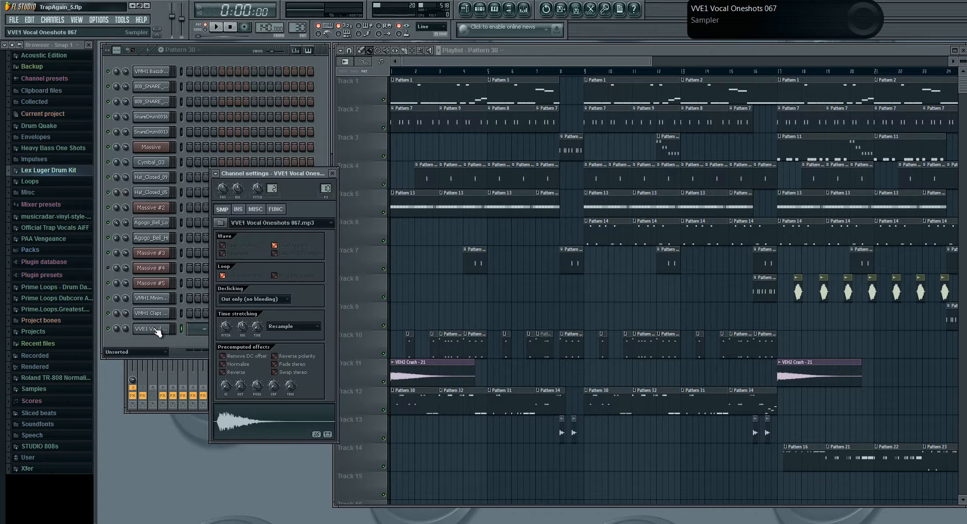
left_click(240, 211)
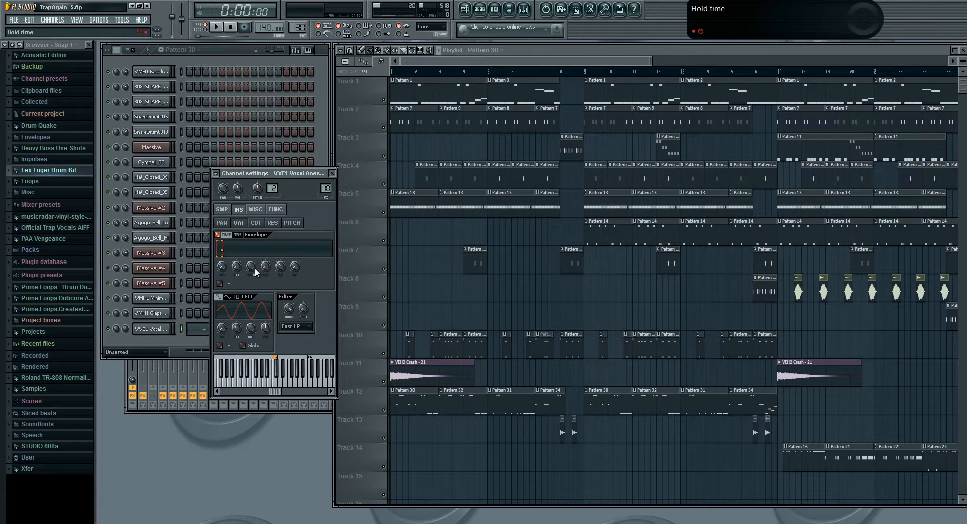
left_click(222, 209)
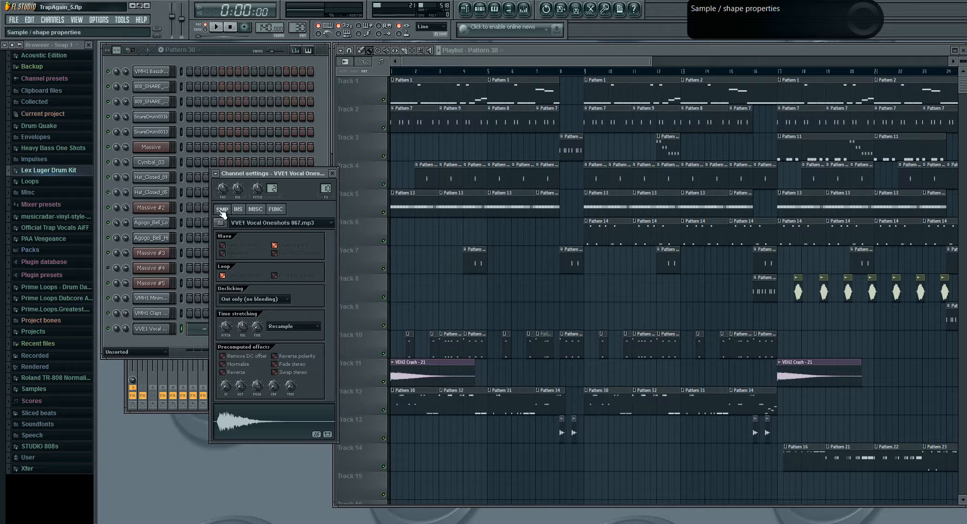
left_click(240, 209)
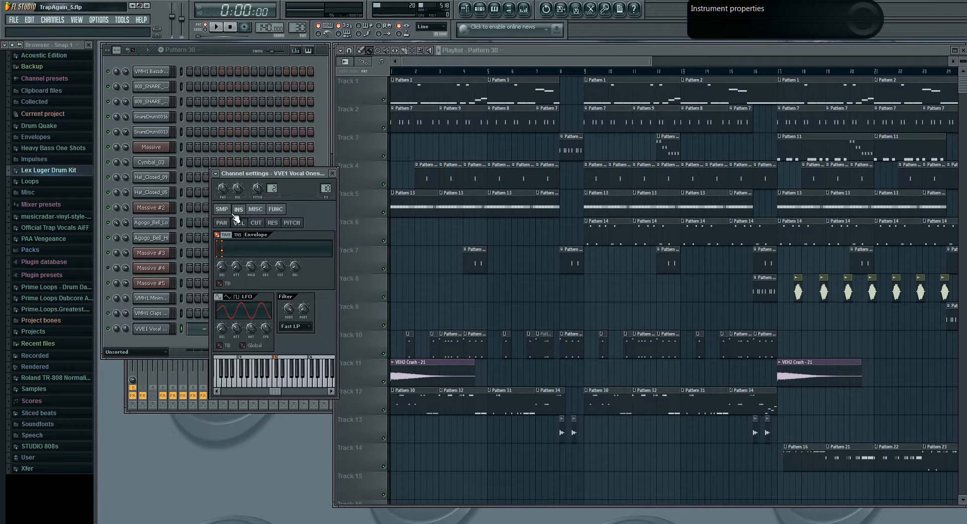
left_click(222, 209)
left_click(239, 209)
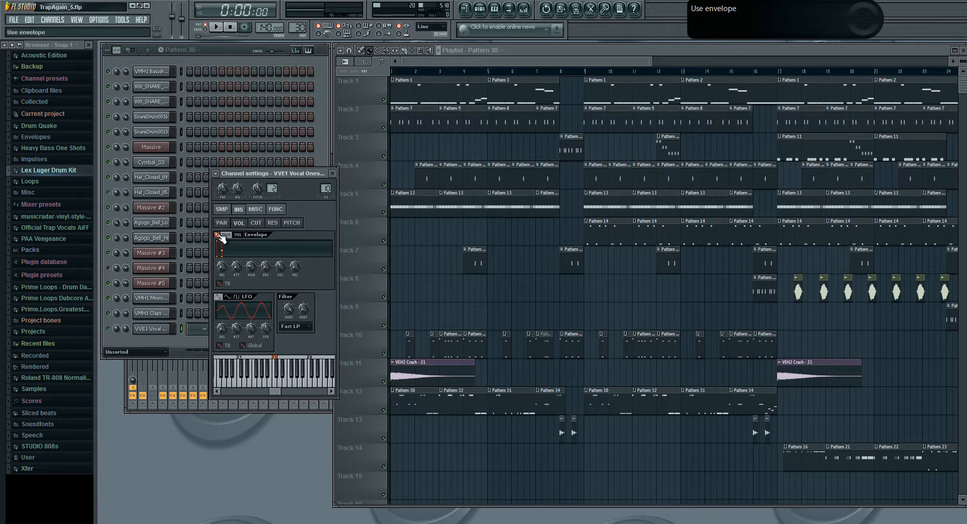
left_click(222, 208)
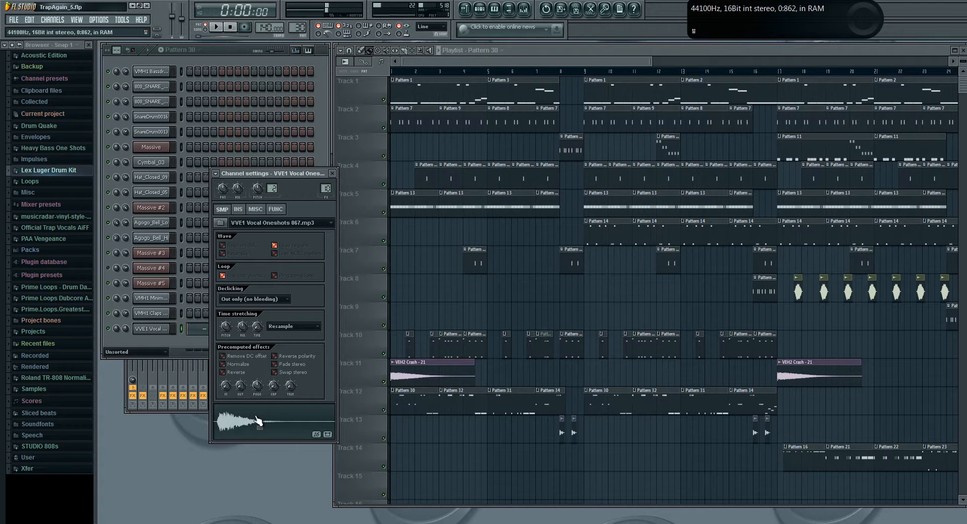
- Play back Pattern 30's vocal one-shot notes from the channel rack in the piano roll, then close it
left_click(199, 329)
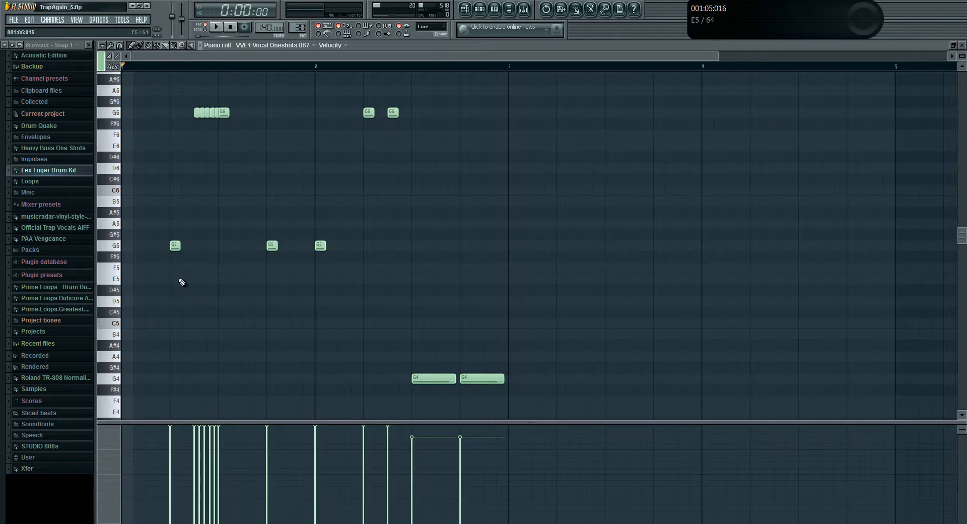
left_click(215, 26)
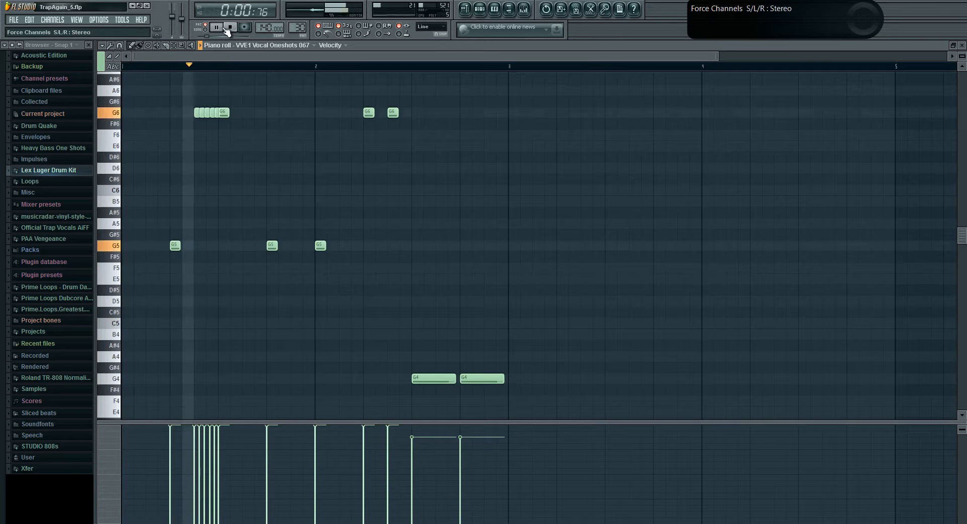
left_click(230, 27)
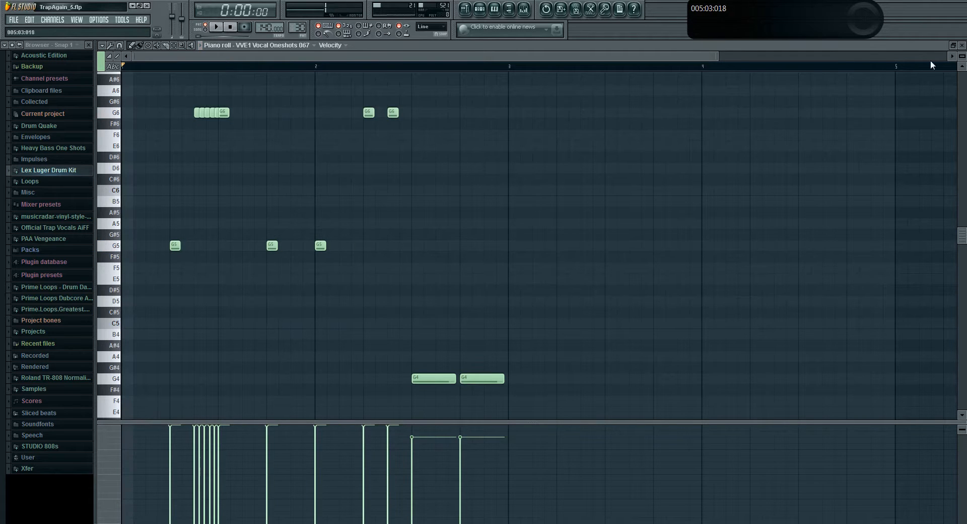
left_click(962, 45)
- Check the VVE1 Vocal Oneshots 067 channel's instrument settings, play back its Pattern 30 notes, and close the piano roll
left_click(151, 328)
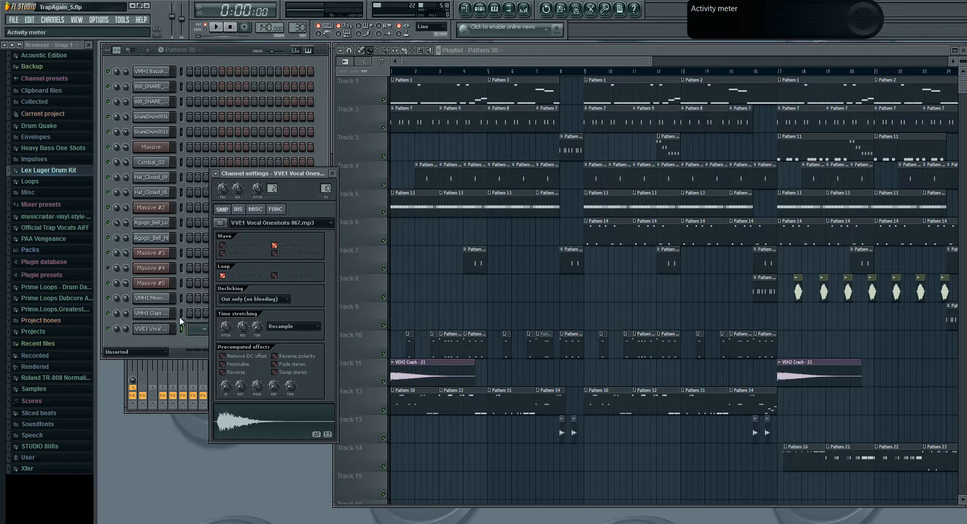
left_click(238, 209)
left_click(196, 330)
left_click(217, 28)
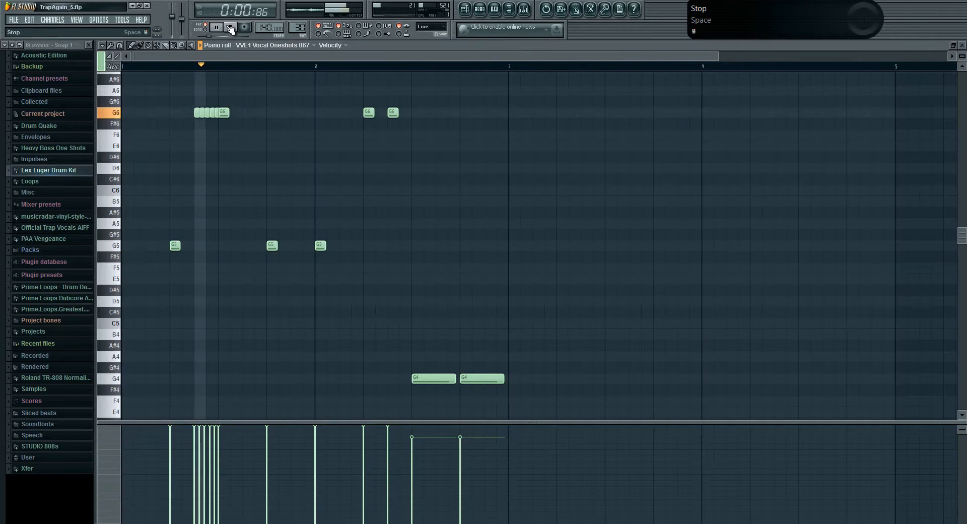
left_click(231, 27)
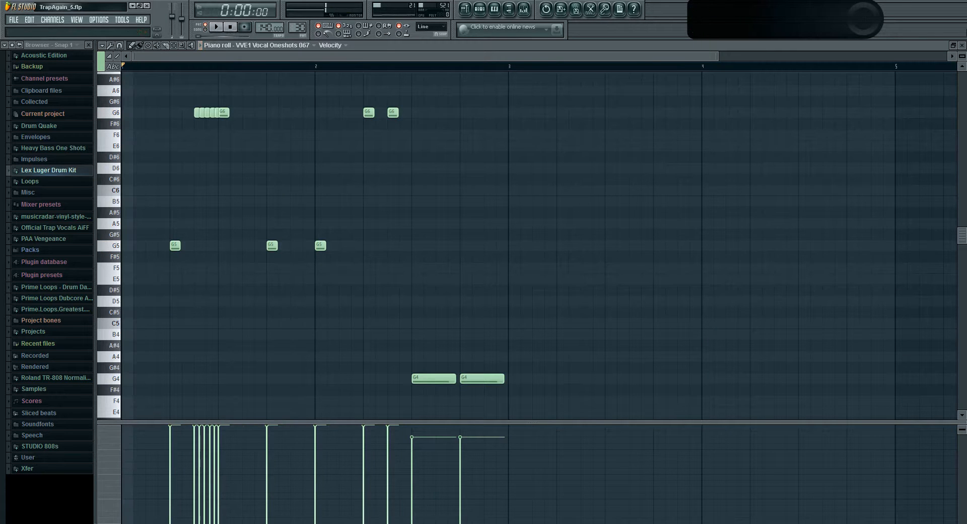
left_click(962, 44)
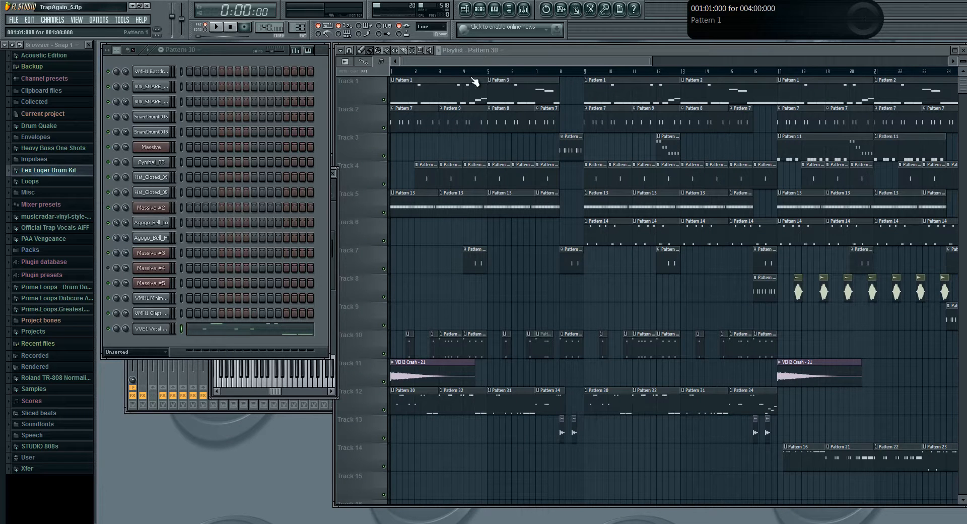
- Open Pattern 35 from Track 3 and play the song from bar 7 through the snare break
left_click_drag(464, 62, 485, 68)
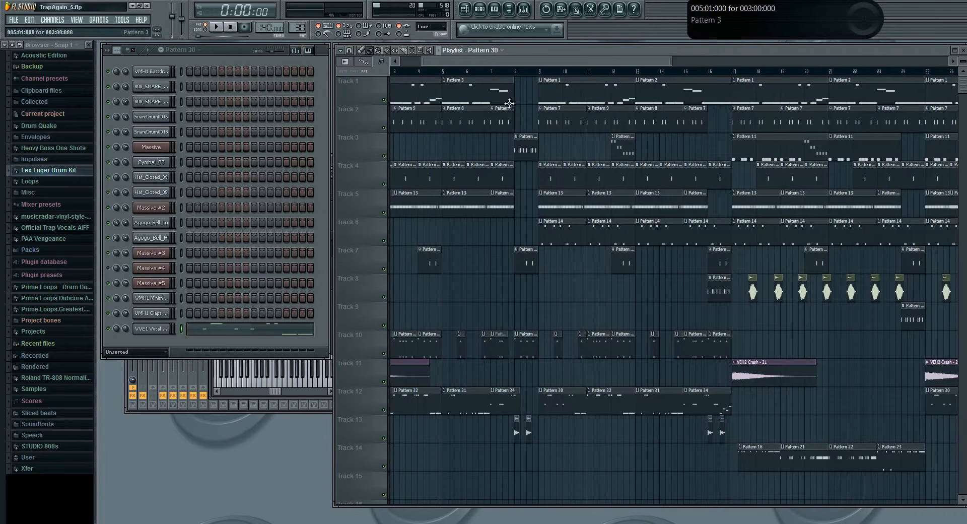
double_click(525, 153)
left_click(496, 74)
left_click_drag(496, 76, 492, 76)
key("space")
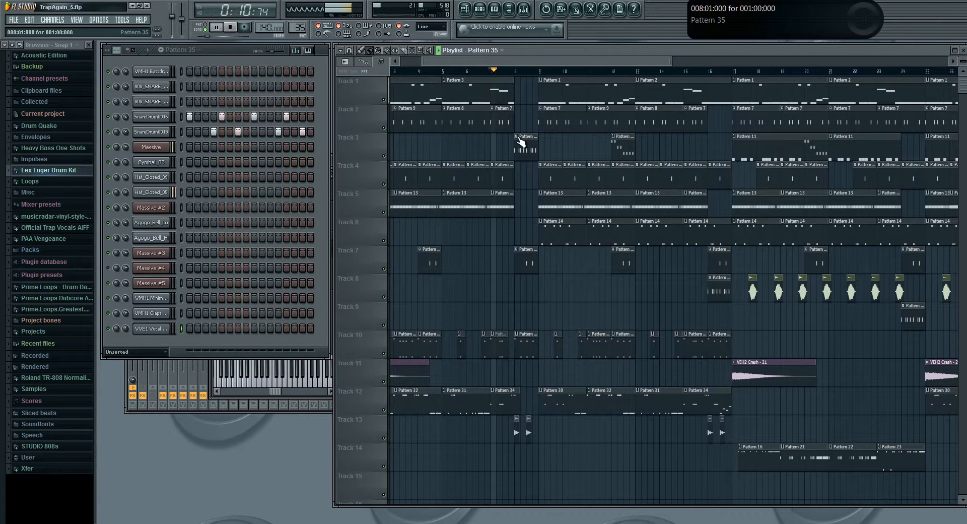
key("space")
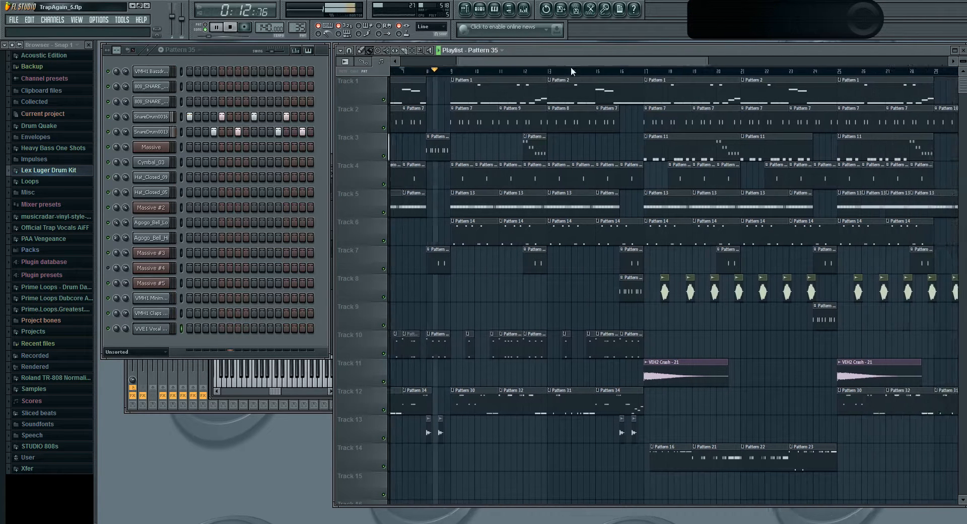
- Play back Pattern 35's two-snare step sequence on its own
double_click(570, 148)
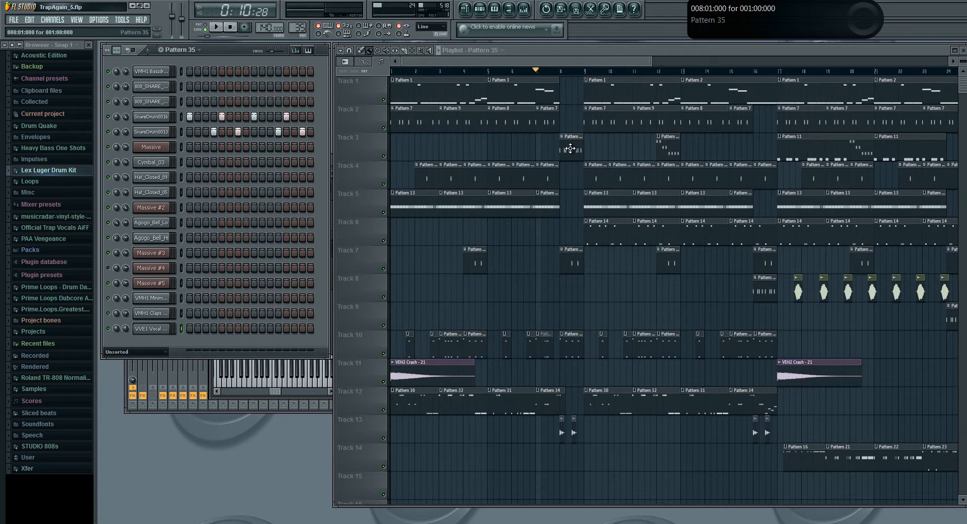
left_click(216, 27)
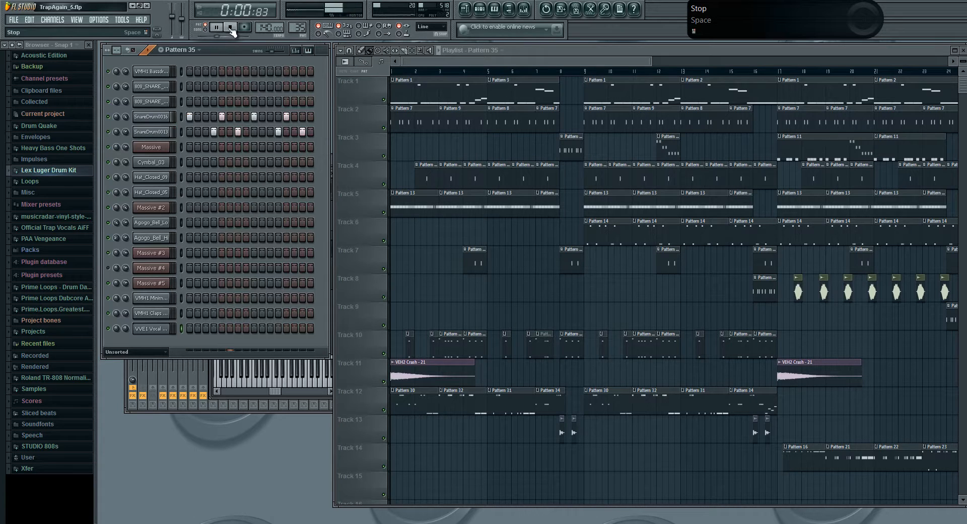
left_click(230, 27)
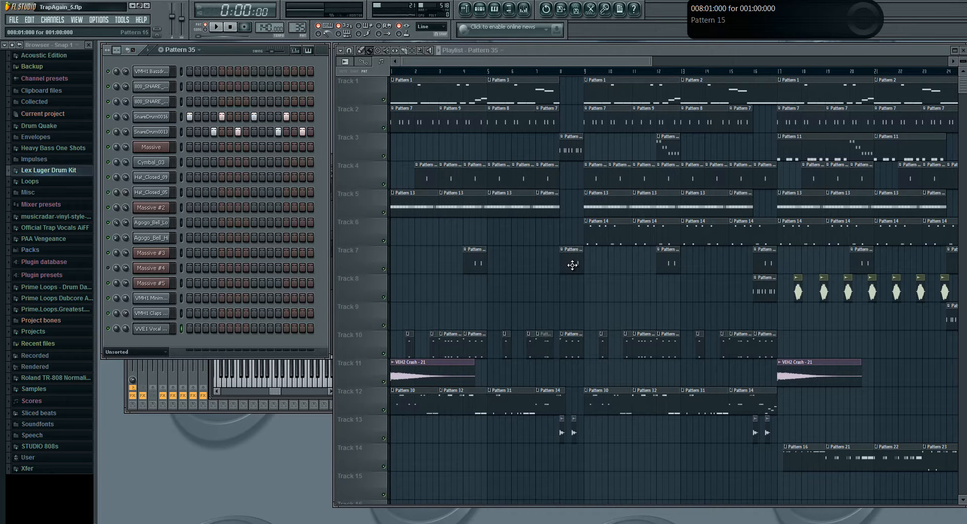
- Play back Pattern 15's agogo bell steps from Track 7, and view Pattern 26's VMH1 Minimal Perc 043 notes
left_click(572, 265)
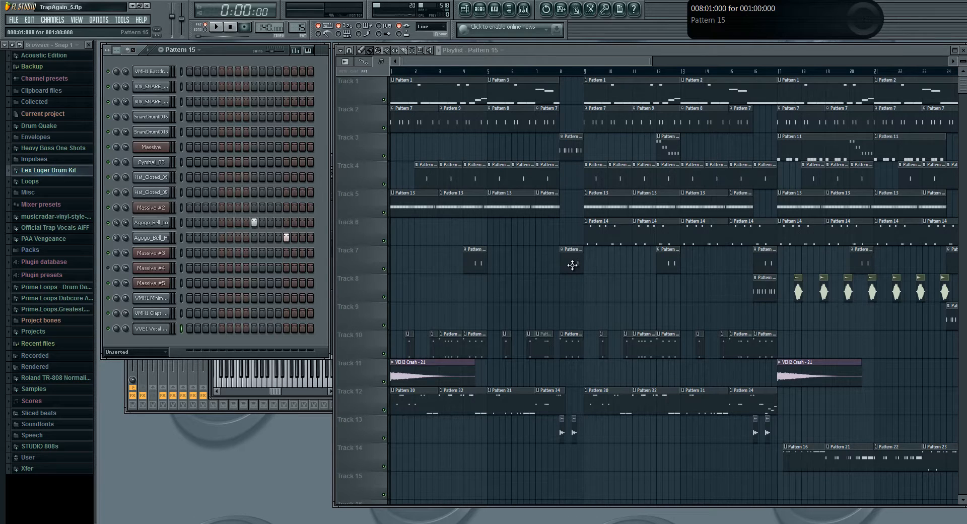
left_click(220, 29)
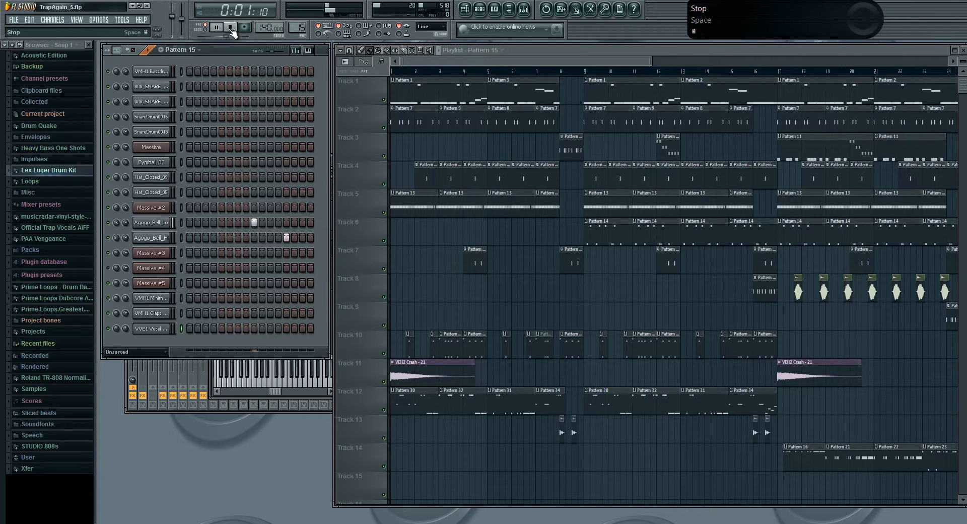
left_click(231, 29)
double_click(574, 343)
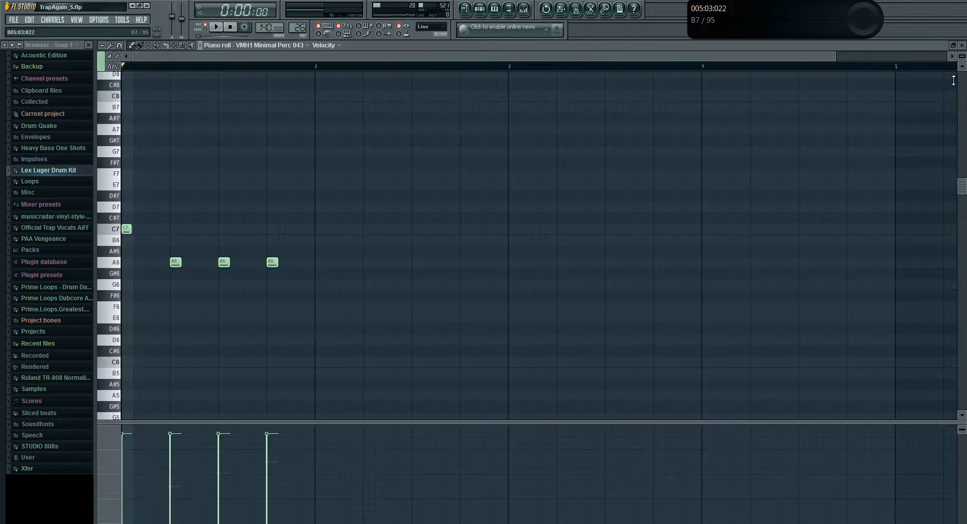
left_click(962, 46)
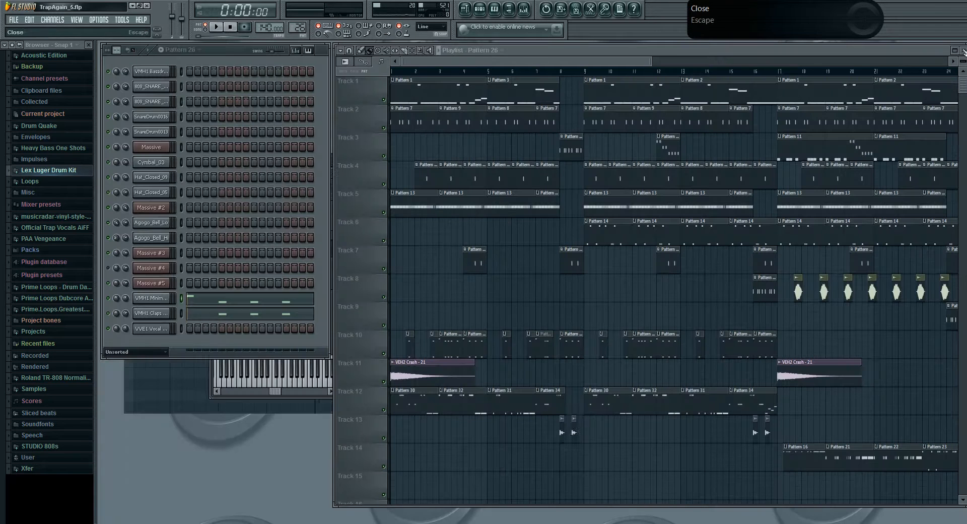
- Review the sample settings of the Track 13 vocal audio clip and play the song from bar 7 through the break
double_click(573, 432)
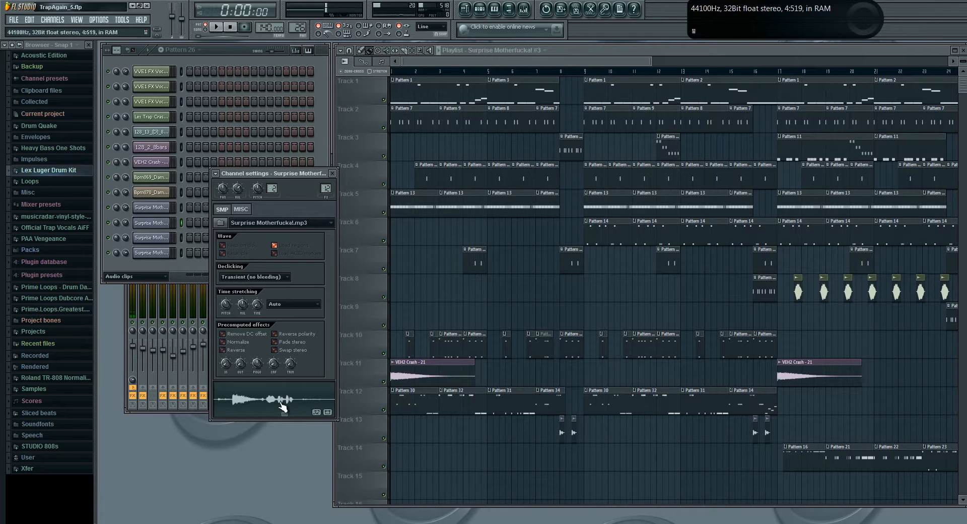
left_click(335, 174)
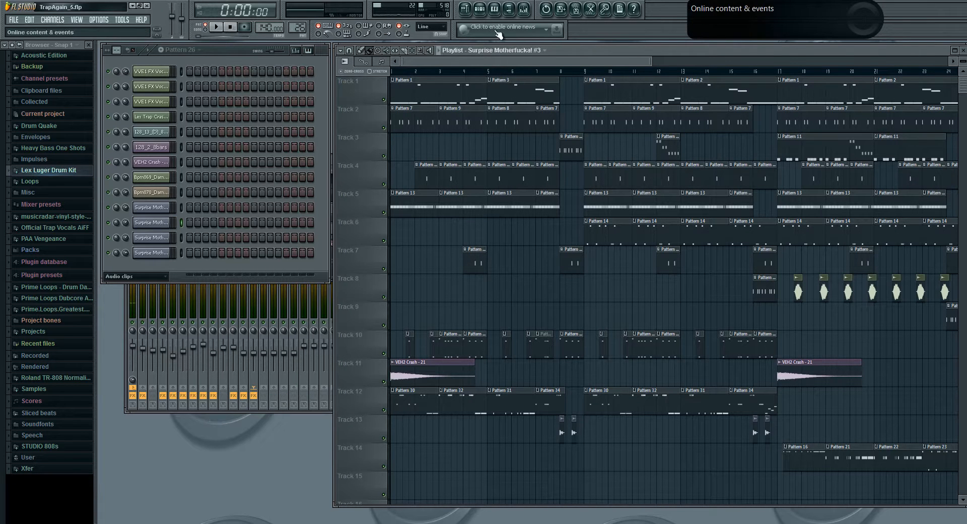
left_click(555, 71)
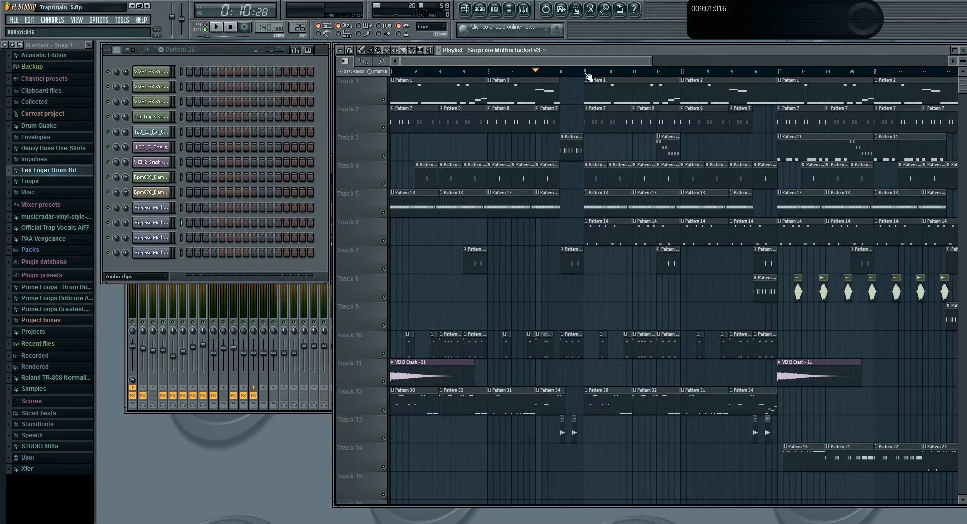
key("space")
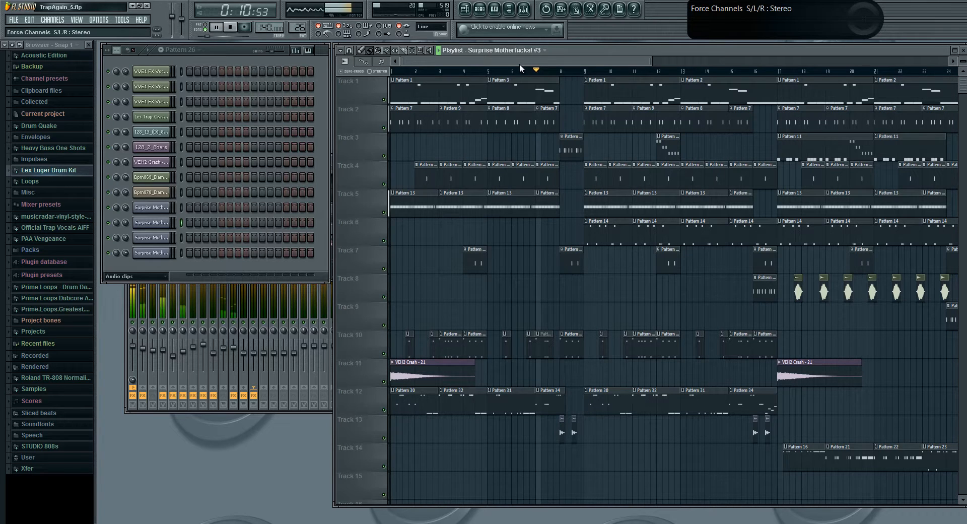
left_click_drag(525, 60, 550, 65)
key("space")
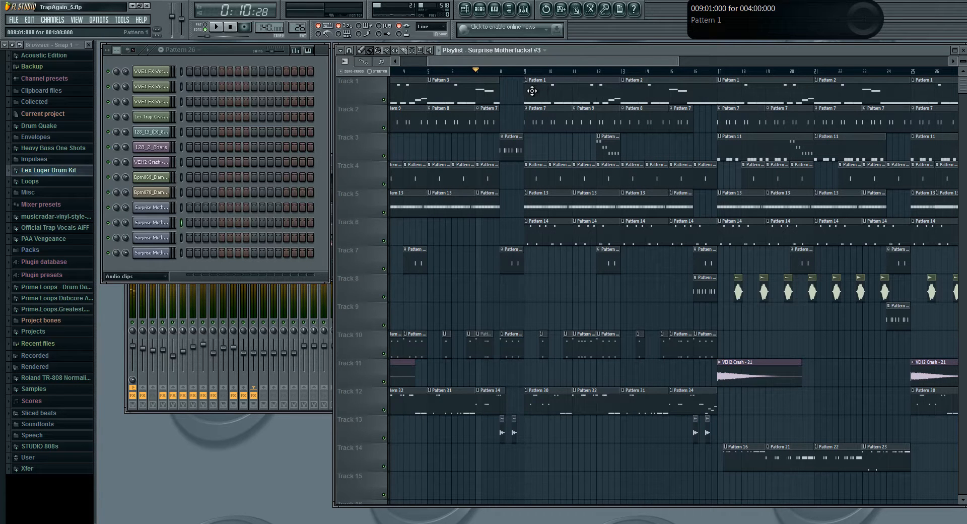
- Look over the second section of the playlist and place the playback position at bar 16
scroll(527, 89, "right", 2)
left_click(487, 91)
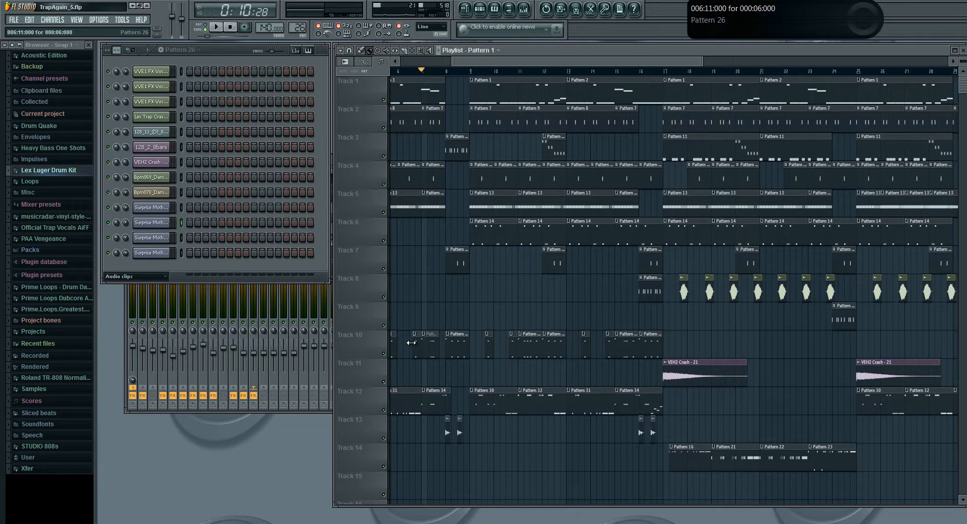
left_click_drag(544, 64, 557, 64)
left_click(609, 71)
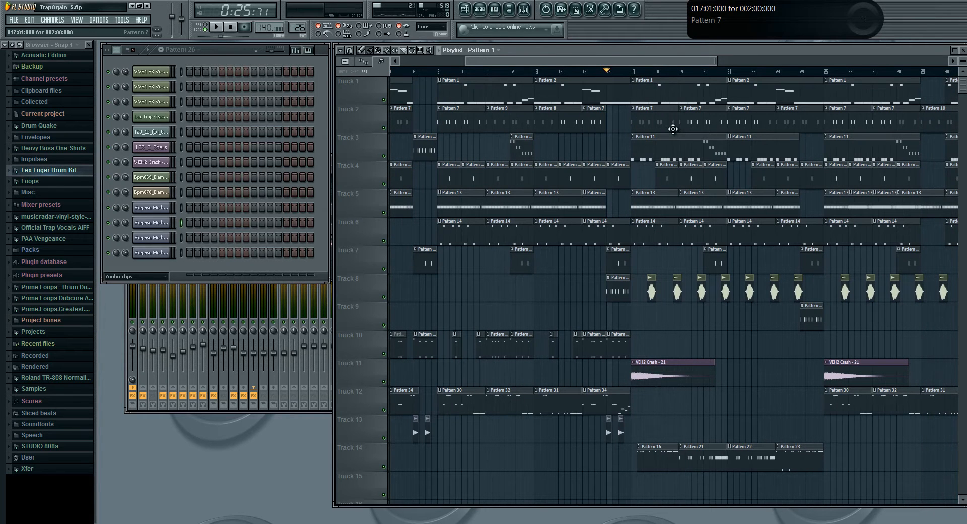
left_click_drag(540, 63, 359, 77)
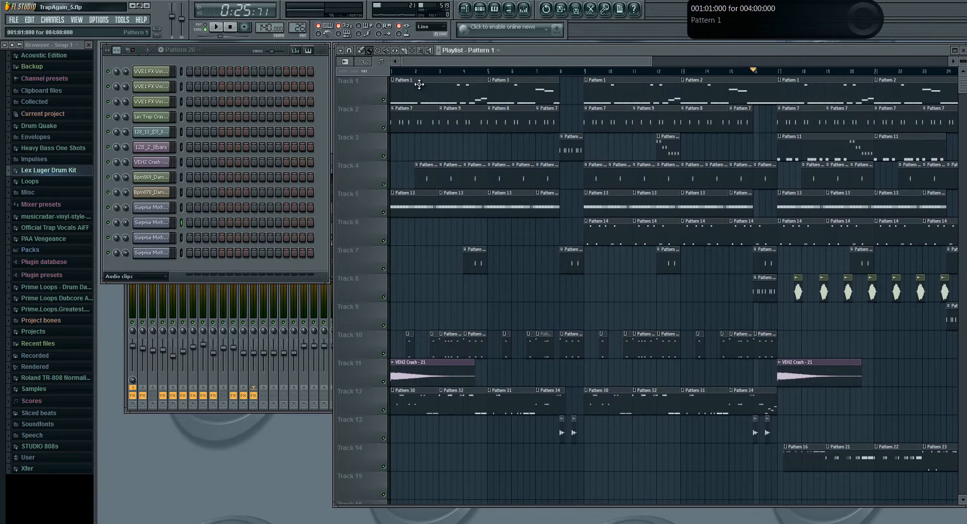
- Open the 808_SNARE_022 roll notes from Track 3 in the piano roll and play them back in pattern mode
double_click(672, 149)
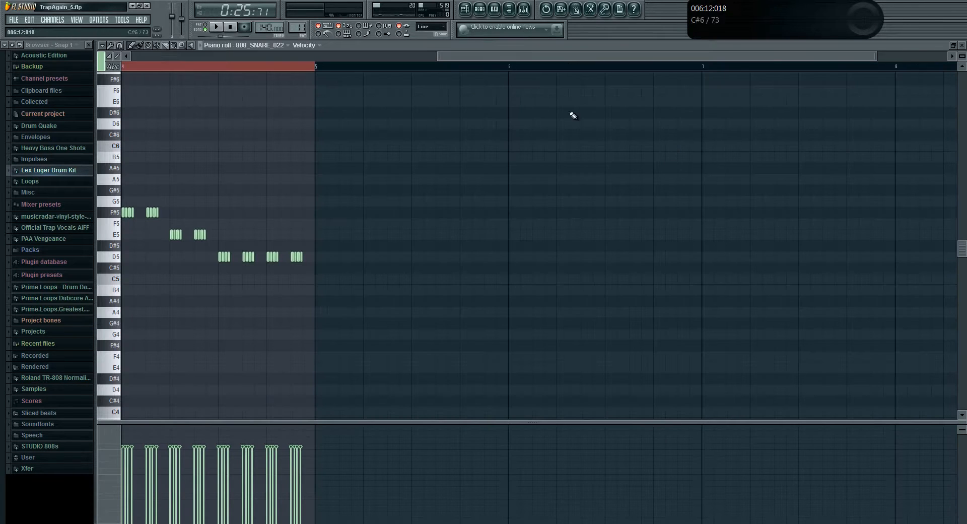
left_click(205, 28)
left_click(216, 28)
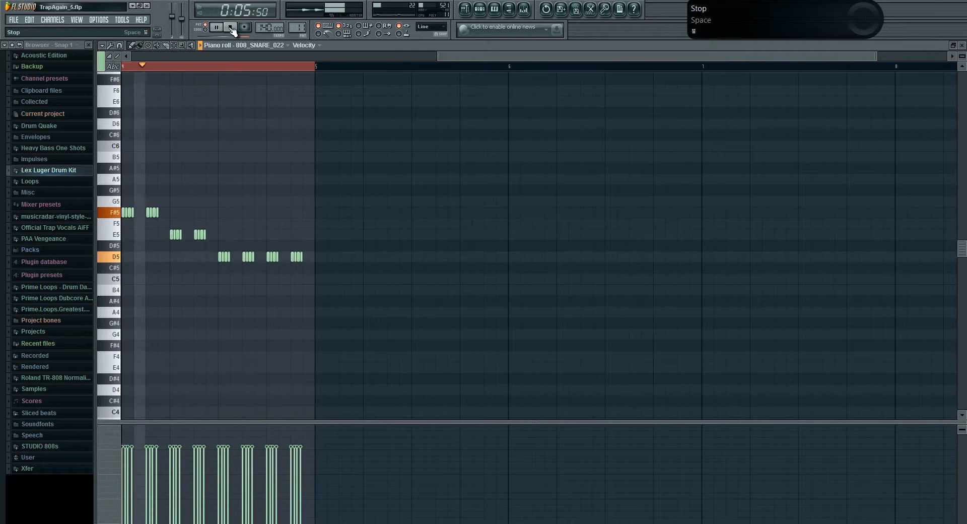
left_click(230, 28)
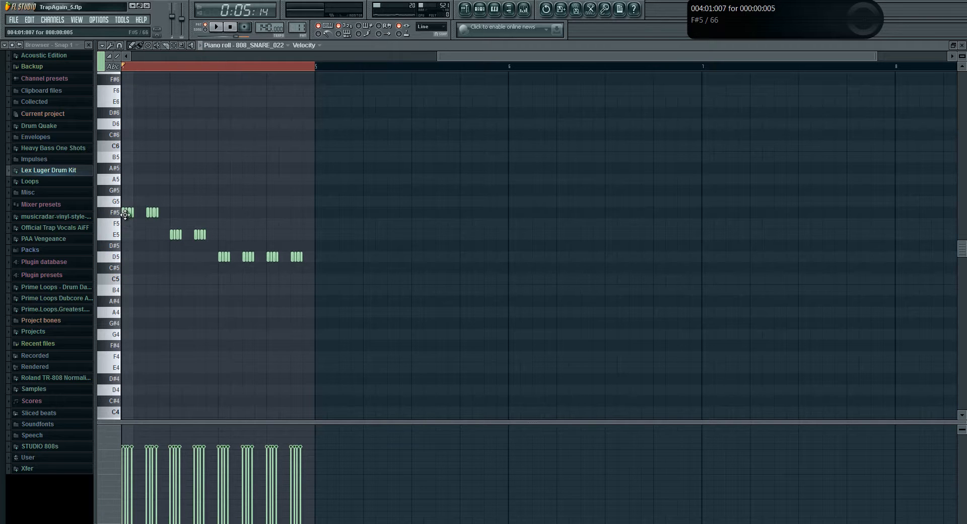
- Show the note fine pitch values of the 808_SNARE_022 roll and close the piano roll
left_click(102, 433)
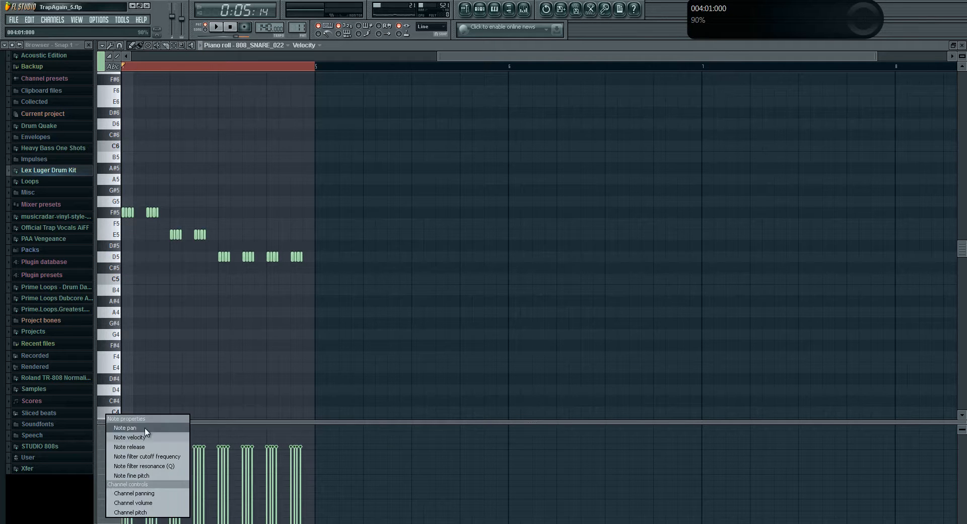
left_click(133, 475)
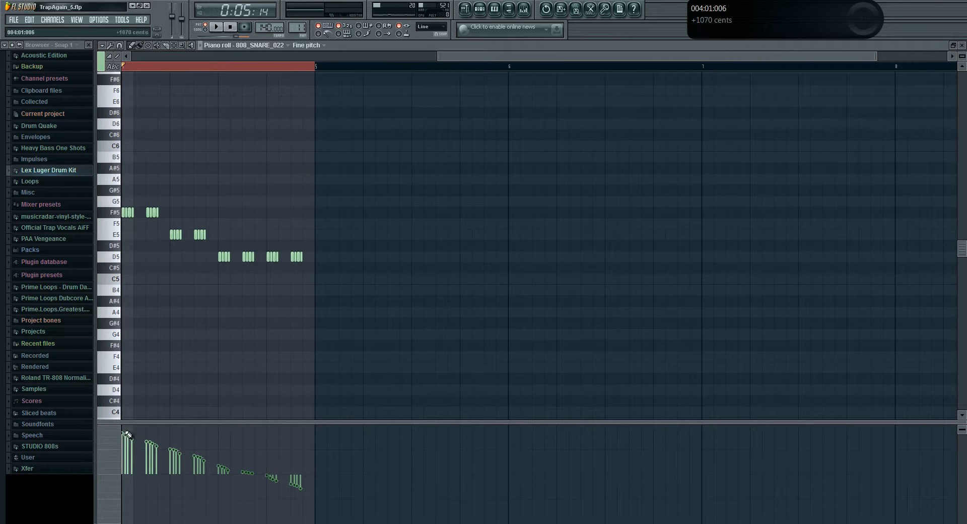
left_click(962, 45)
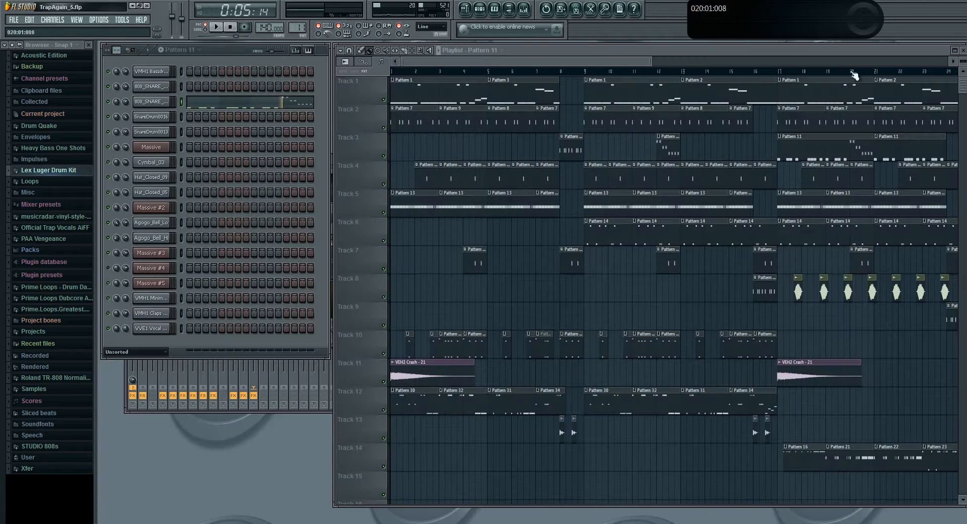
- Play the song from bar 11 through the snare roll on Track 3
left_click(637, 73)
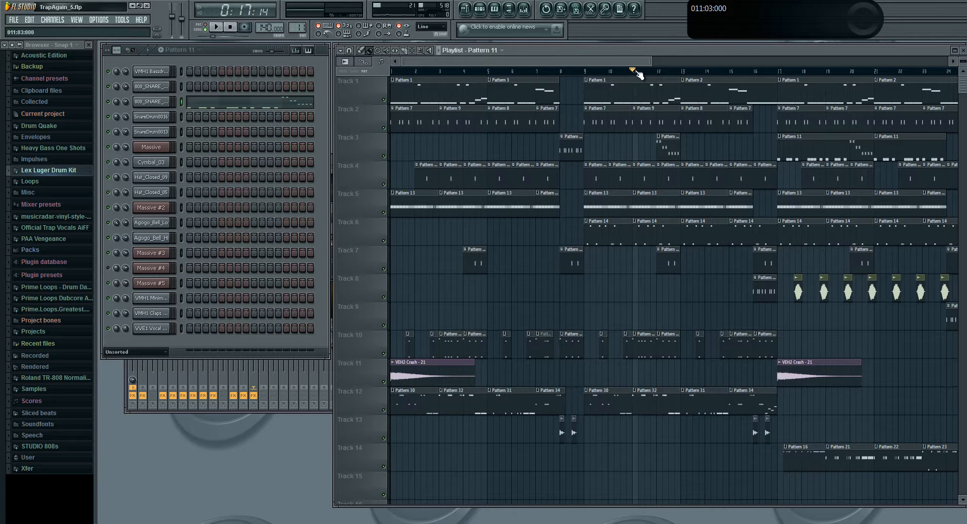
key("space")
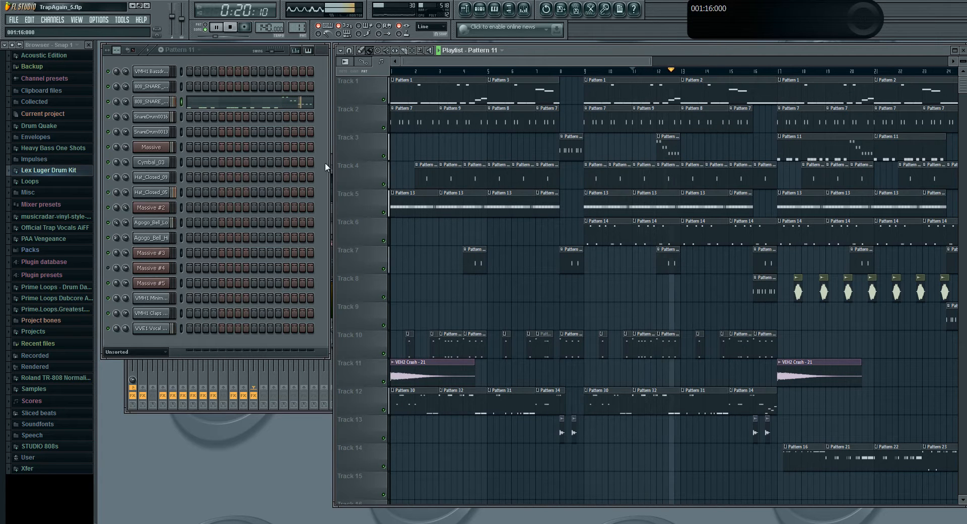
key("space")
- Open Pattern 34's vocal one-shot notes from Track 12 and play them back in pattern mode
double_click(752, 391)
left_click(202, 27)
left_click(219, 27)
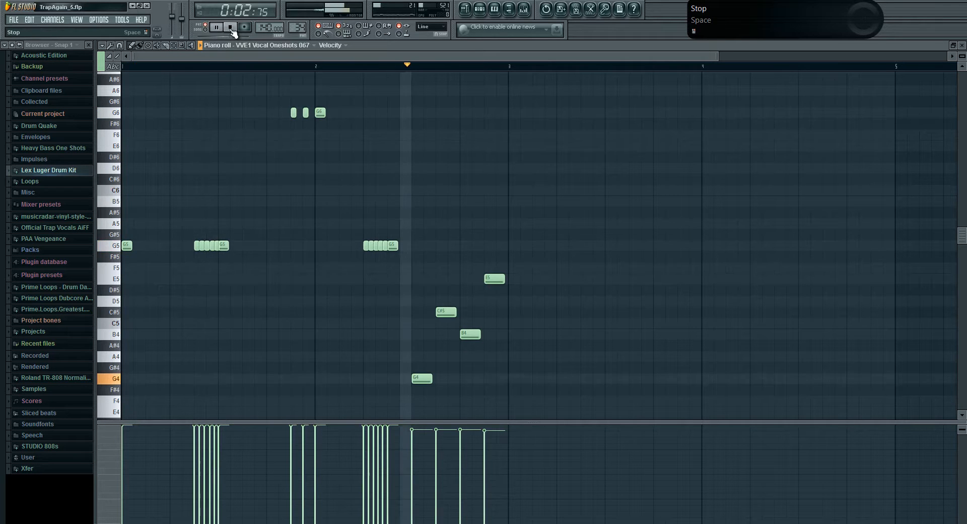
left_click(232, 30)
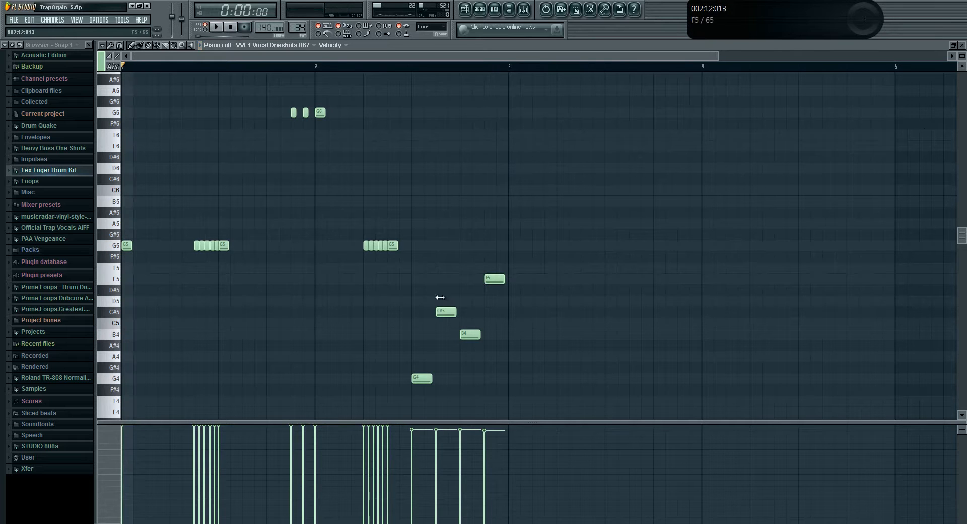
- Preview the vocal one-shot at G4, examine the lower piano keys, and close the piano roll
left_click(121, 382)
scroll(122, 383, "down", 5)
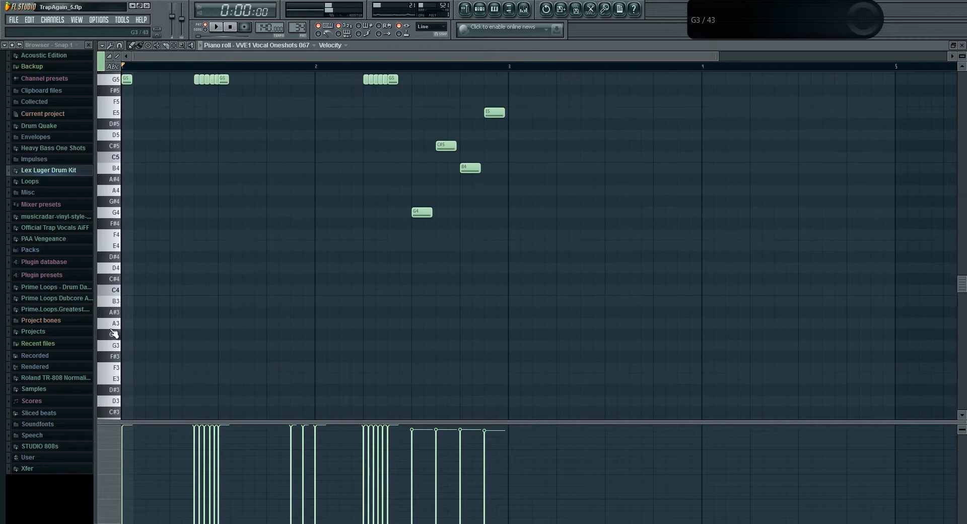
left_click(963, 45)
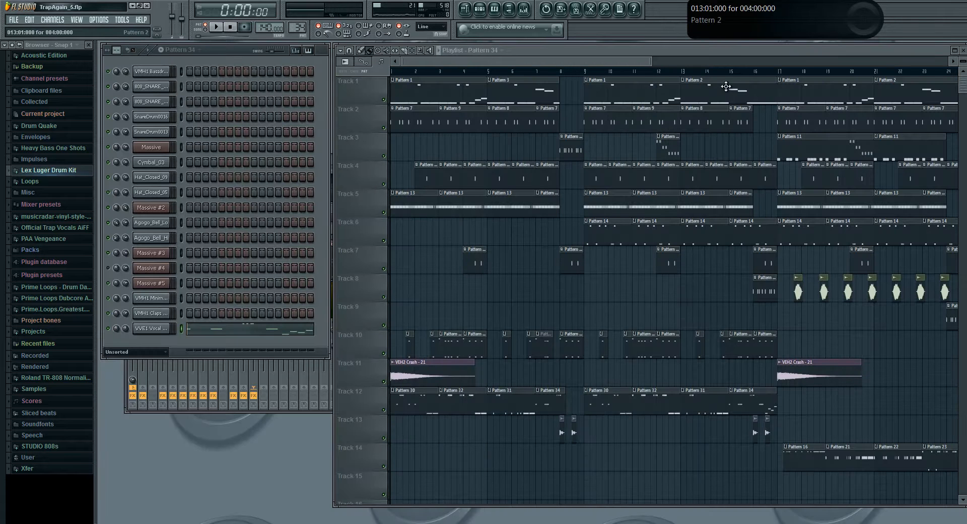
- Play the song from bar 16 into the section where Track 14's lead patterns start
left_click_drag(603, 62, 685, 76)
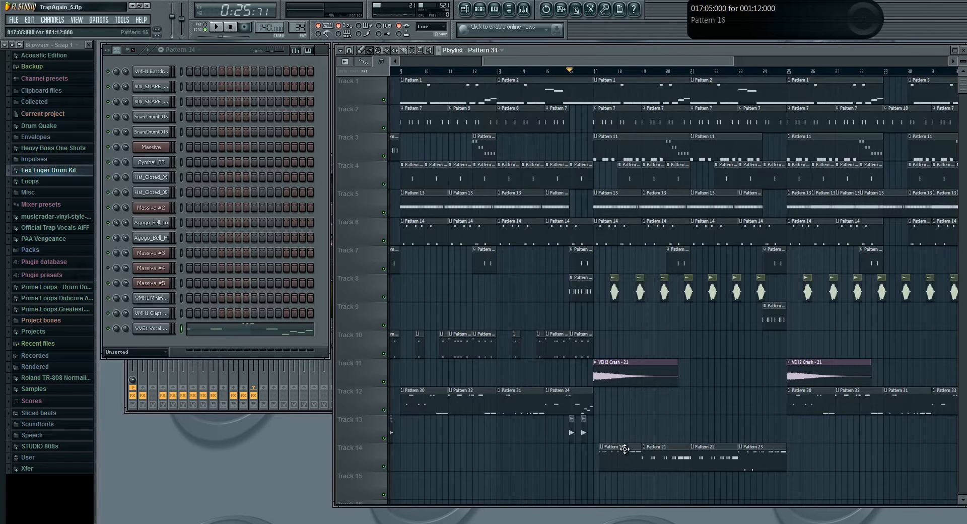
key("space")
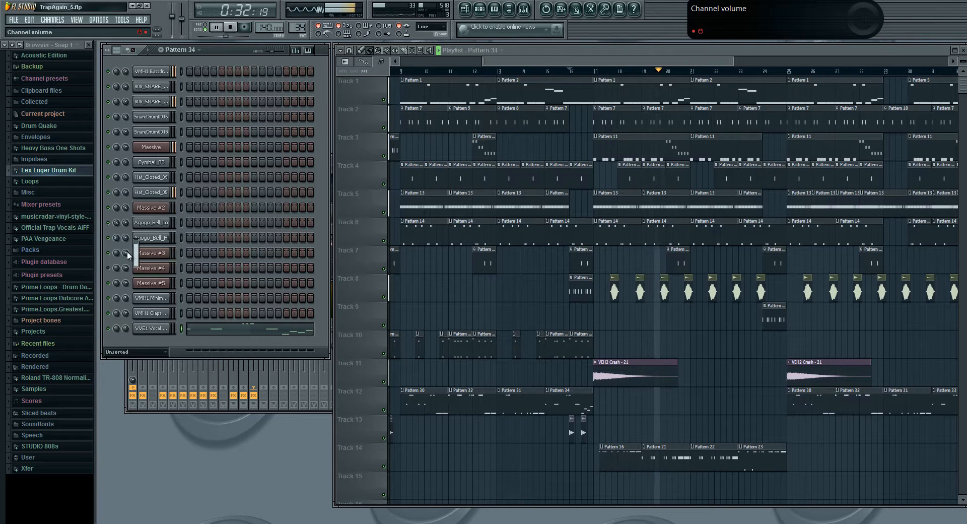
left_click_drag(520, 61, 555, 63)
- Inspect the EQ settings of the Massive #3 synth, close its windows, and stop playback
left_click(154, 253)
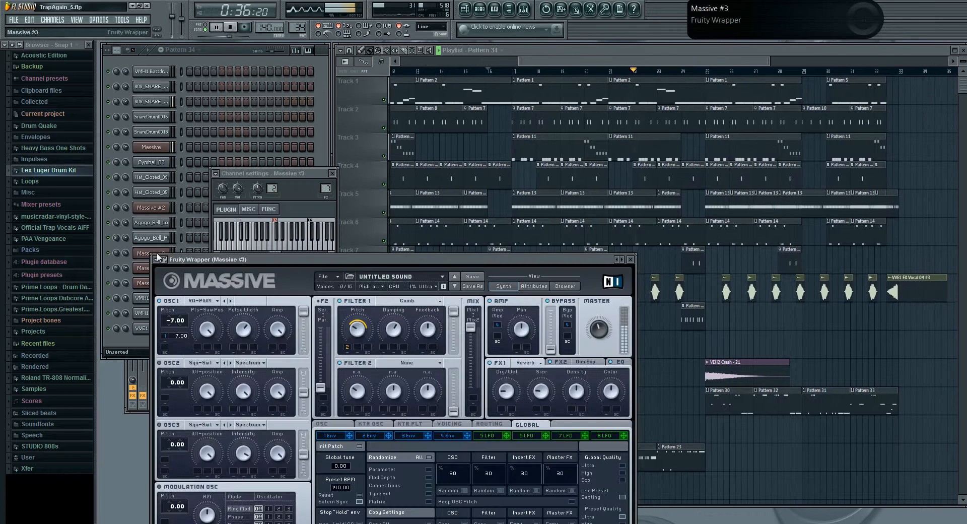
left_click(611, 391)
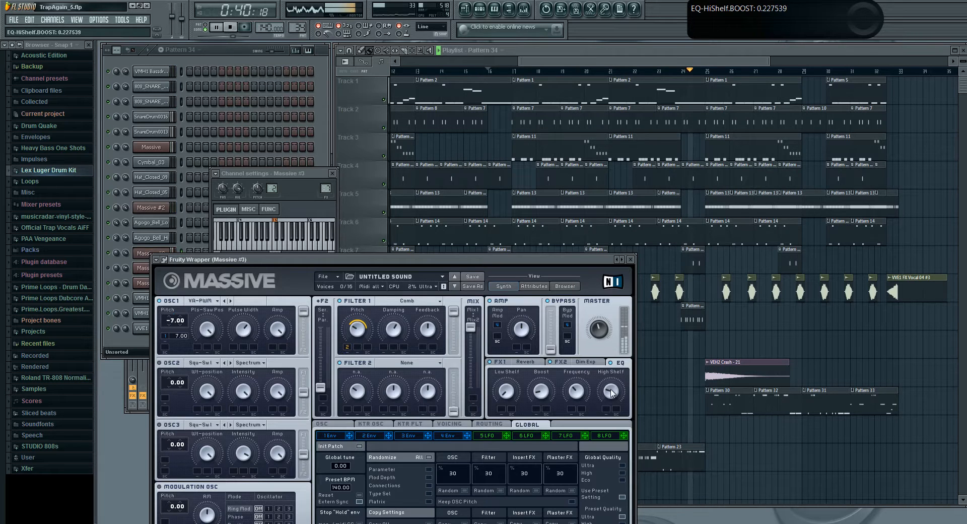
left_click(630, 259)
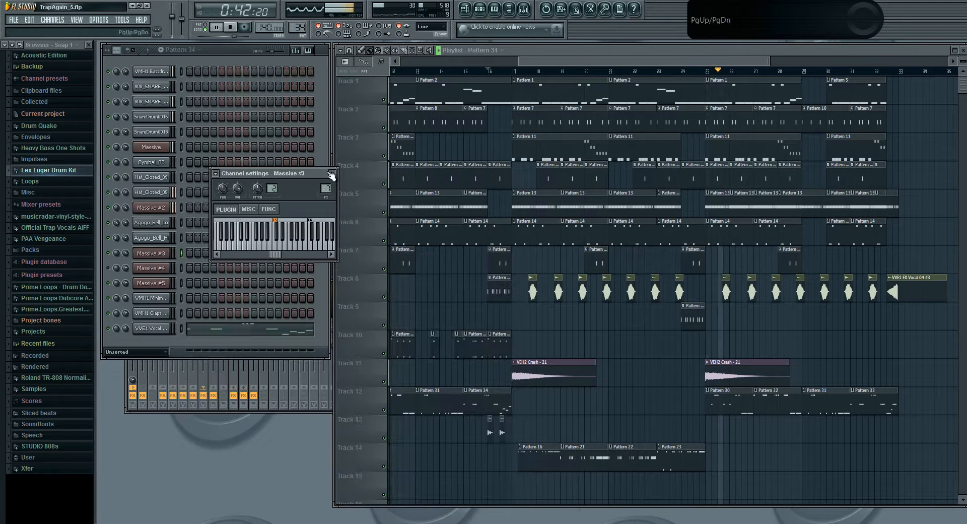
left_click(332, 173)
left_click(230, 28)
left_click(230, 27)
- Open Pattern 16's Massive #3 notes from Track 14, play them in pattern mode, and close the piano roll
double_click(622, 454)
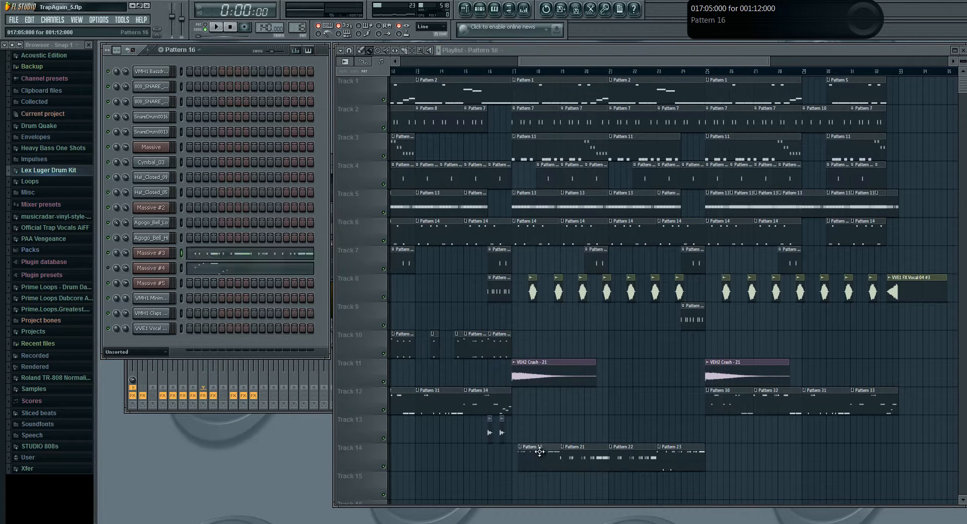
key("space")
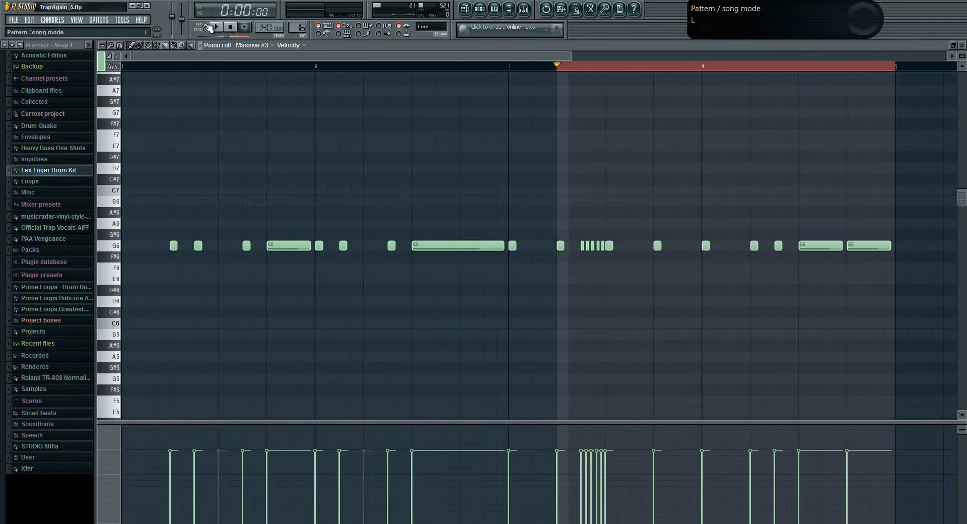
left_click(230, 28)
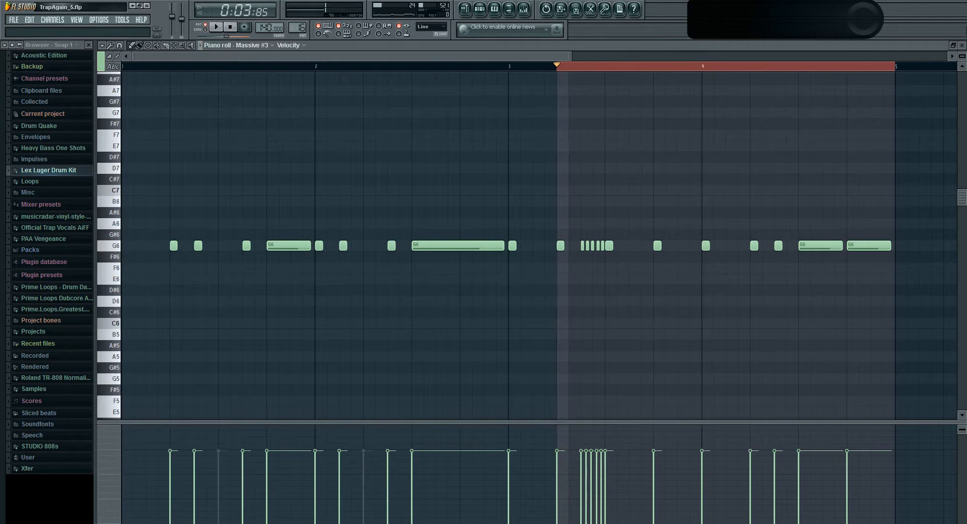
left_click(962, 45)
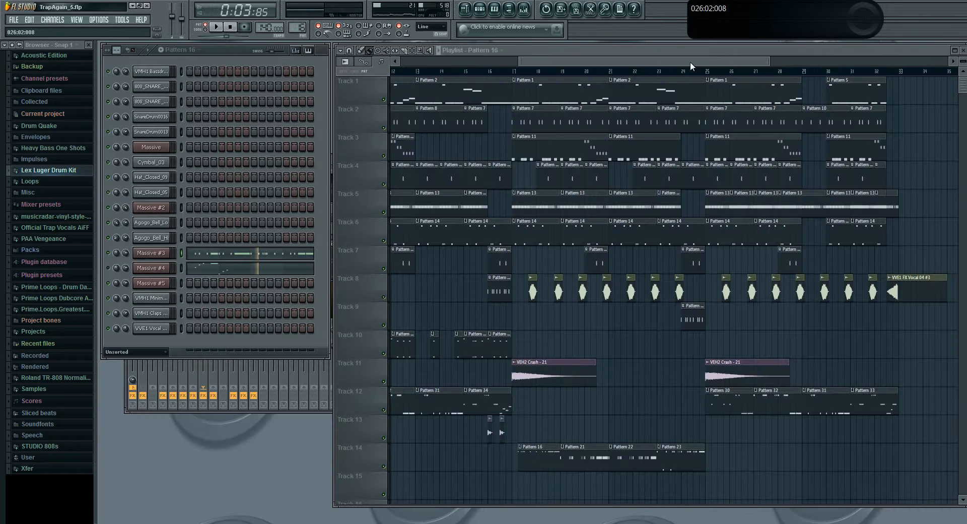
- Open Pattern 11's 808_SNARE_022 notes from Track 3, play them in pattern mode, and close the piano roll
left_click_drag(693, 62, 667, 63)
left_click(566, 72)
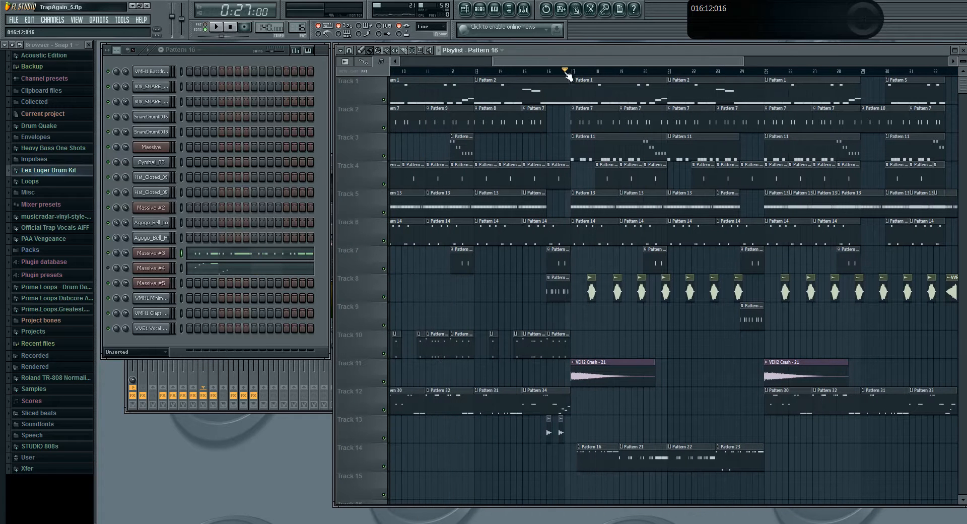
left_click_drag(591, 63, 611, 65)
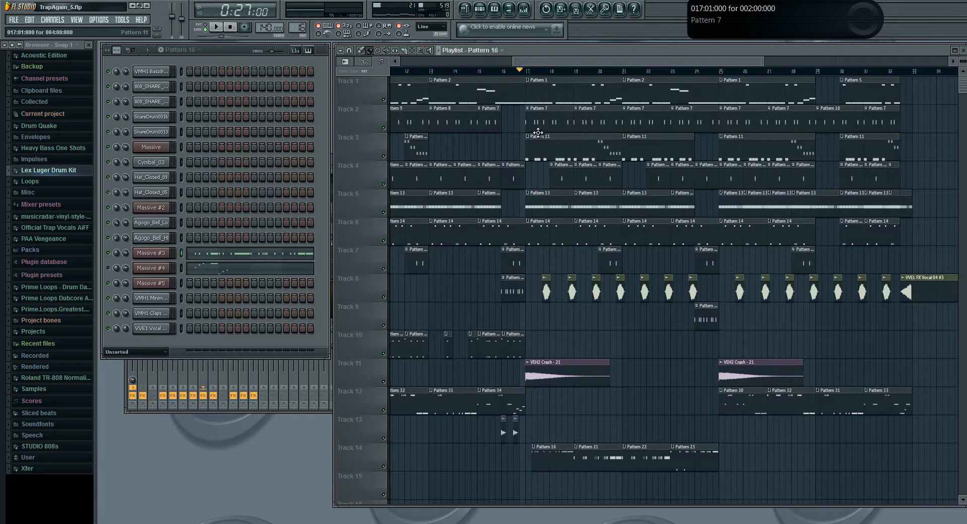
double_click(538, 147)
left_click(205, 24)
left_click(216, 27)
left_click(230, 27)
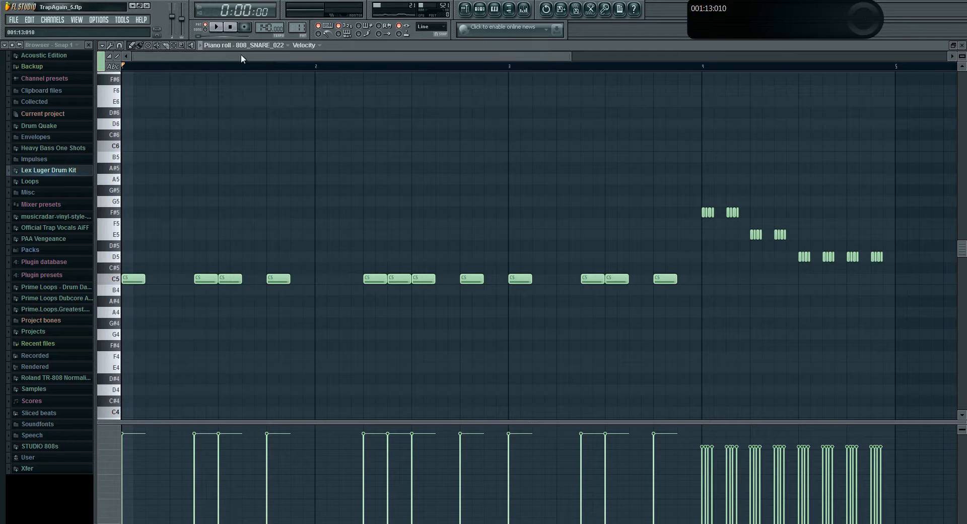
left_click(216, 26)
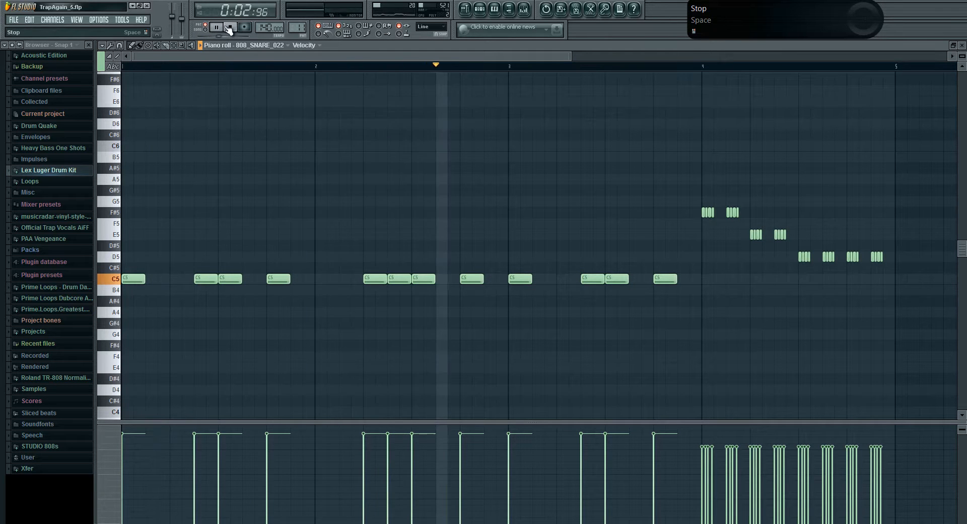
left_click(229, 29)
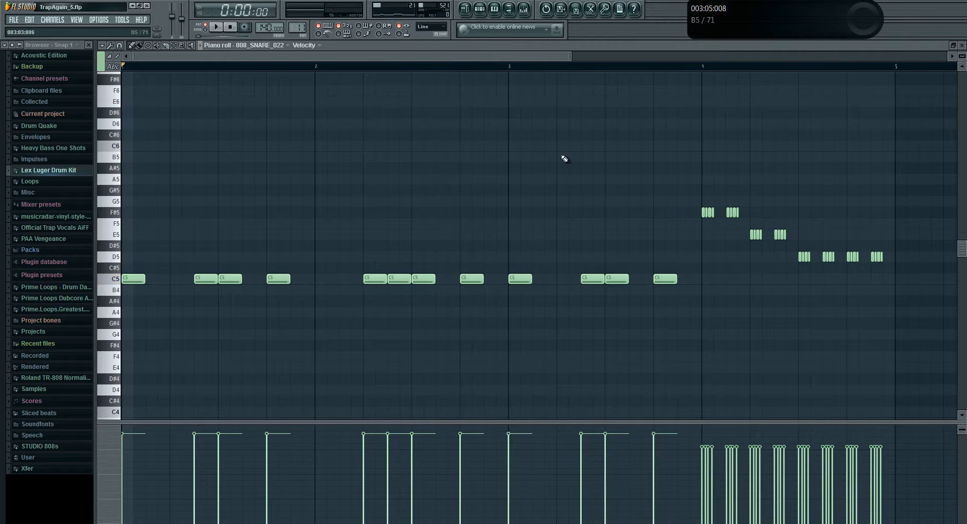
left_click(961, 45)
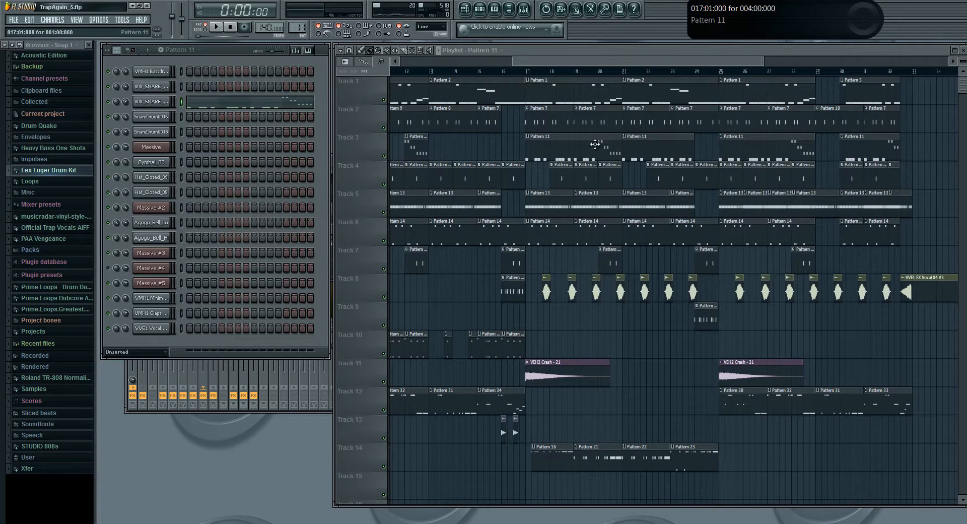
- Show Pattern 7's kick steps from Track 2 and play them briefly
double_click(552, 123)
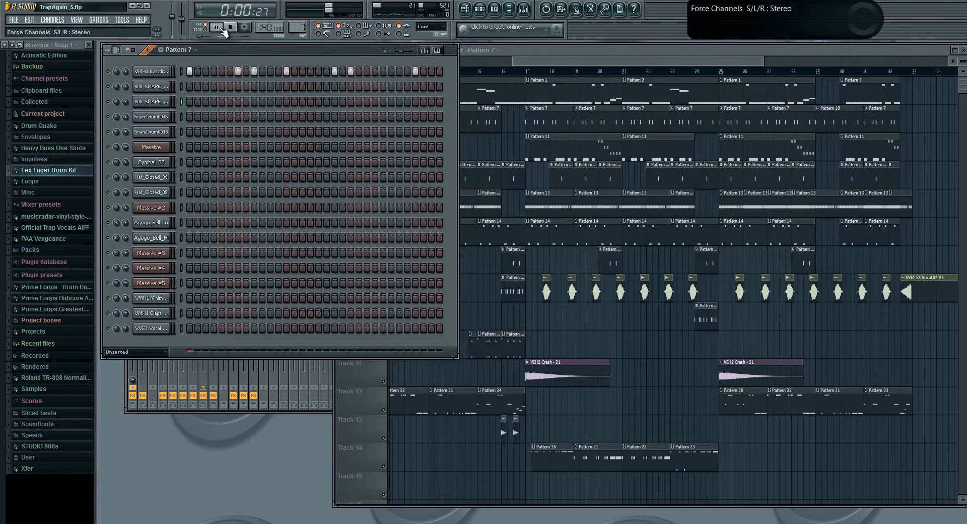
left_click(561, 61)
left_click_drag(561, 61, 541, 62)
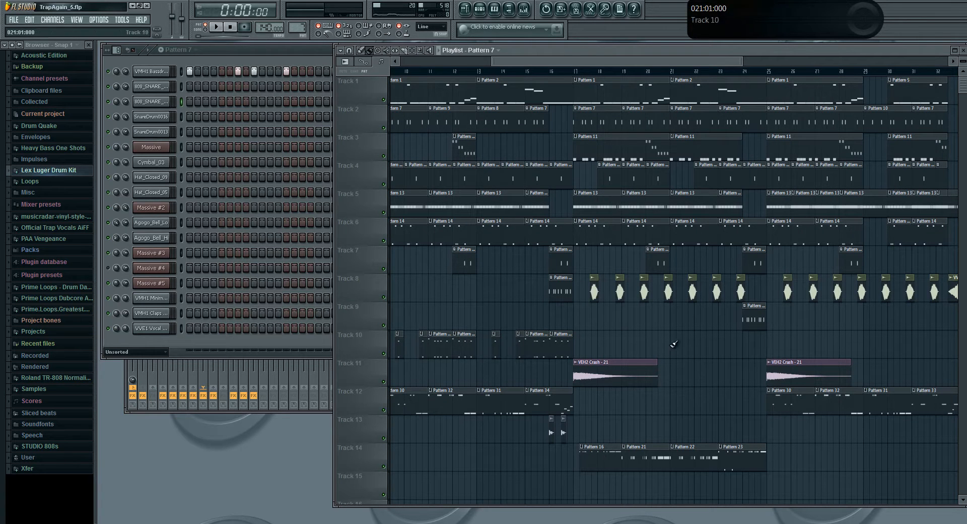
- Review the sample settings of Track 8's VVE1 FX Vocal 04 #2 clip and the effects on its mixer track
double_click(594, 291)
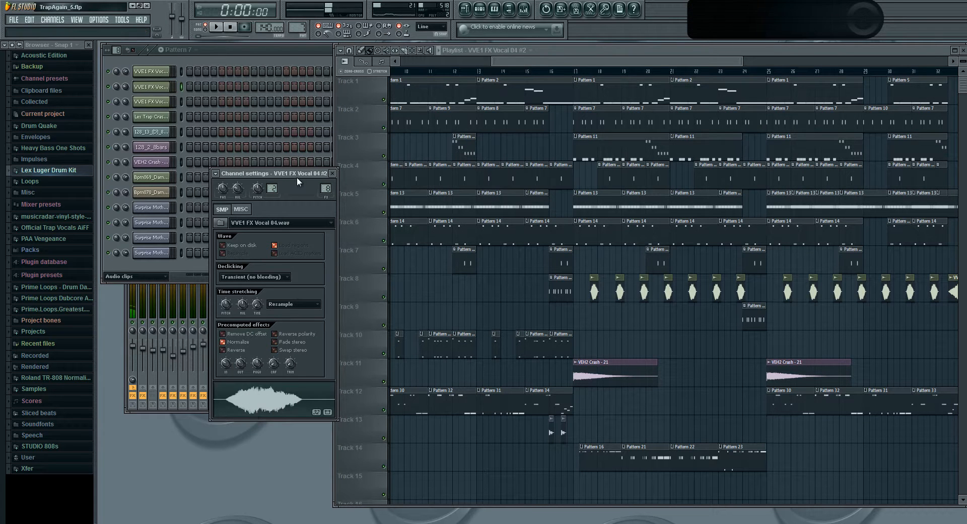
left_click(335, 174)
left_click(524, 9)
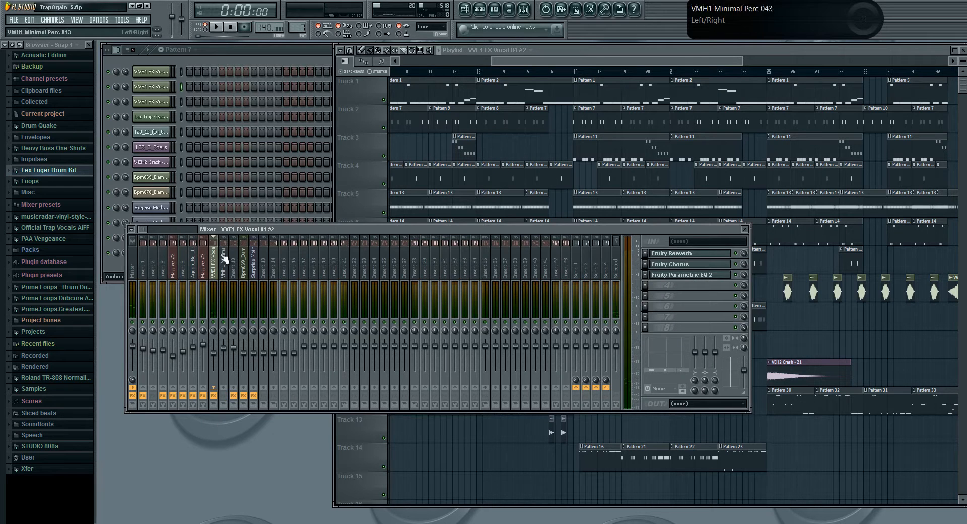
left_click_drag(215, 230, 297, 276)
left_click_drag(532, 276, 621, 381)
double_click(595, 288)
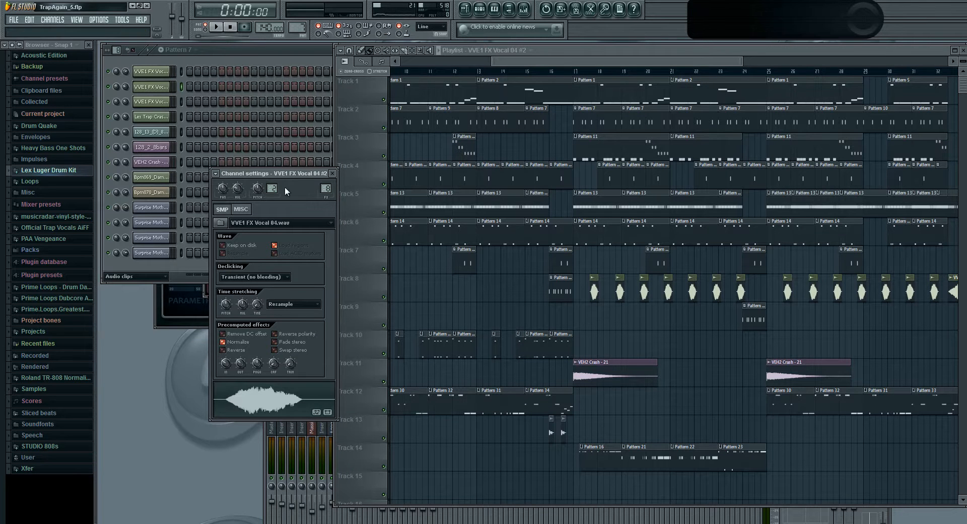
left_click(332, 173)
- Play the song from bar 17 to hear the vocal FX clips on Track 8, and stop it
left_click(571, 72)
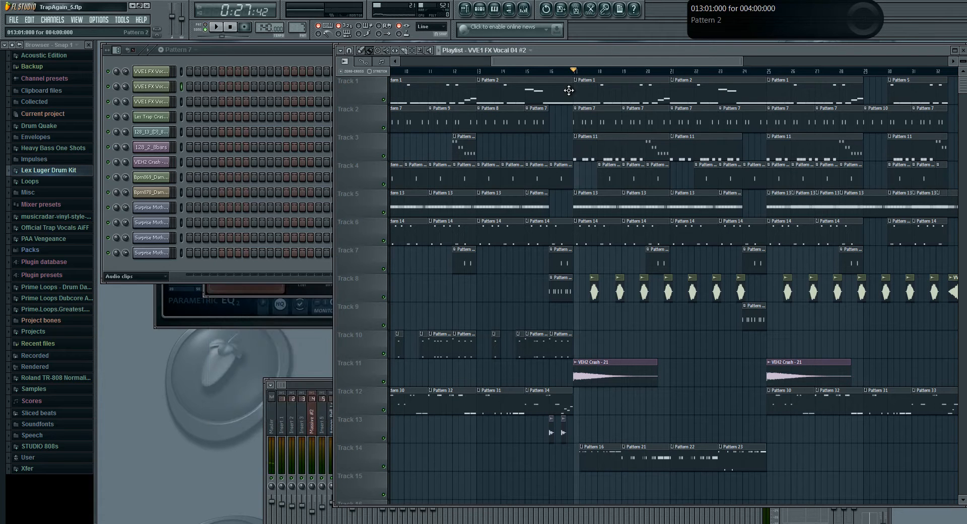
key("space")
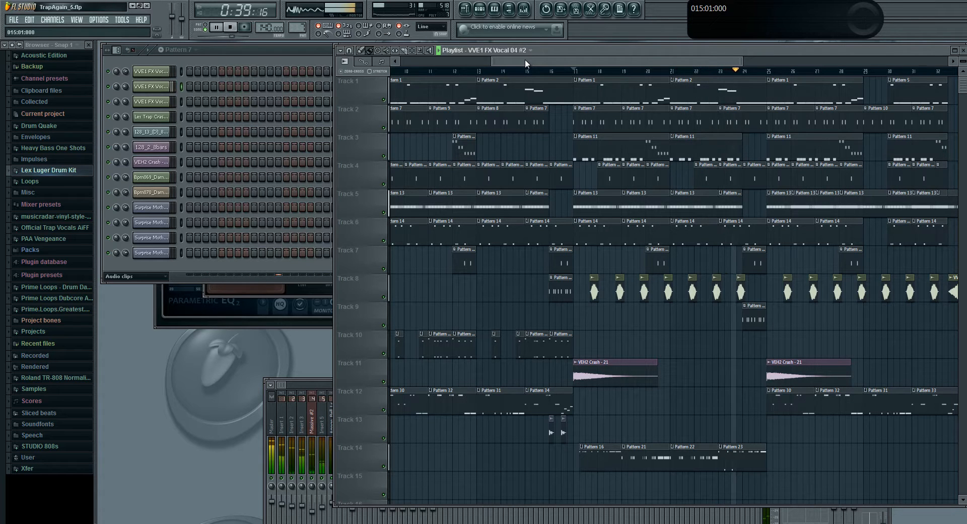
key("space")
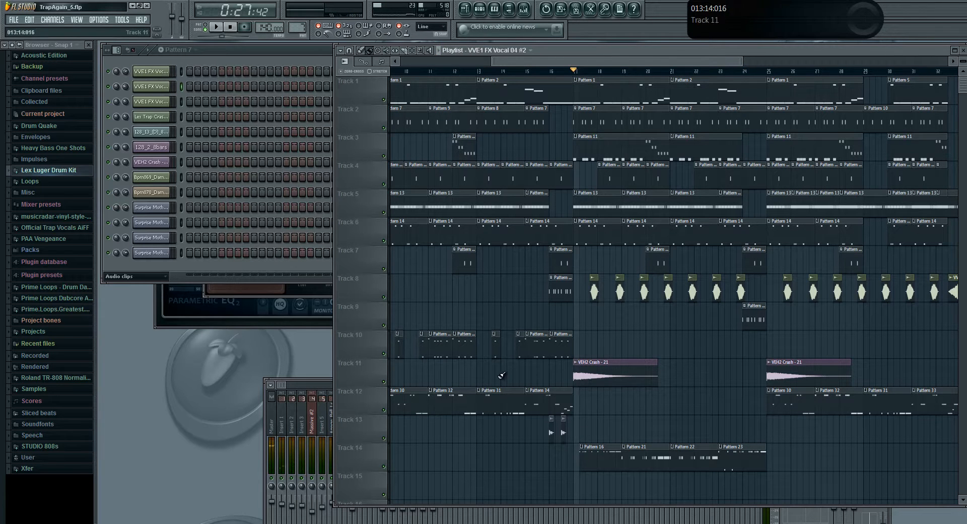
- Check Pattern 16's lead notes, close the piano roll, and bring the whole Massive #3 synth into view
double_click(594, 455)
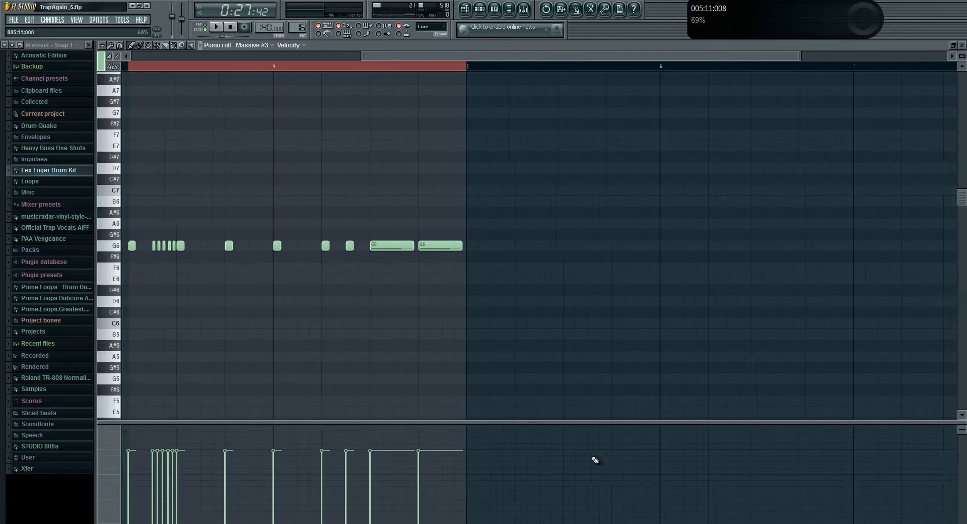
left_click(962, 45)
left_click_drag(522, 62, 565, 86)
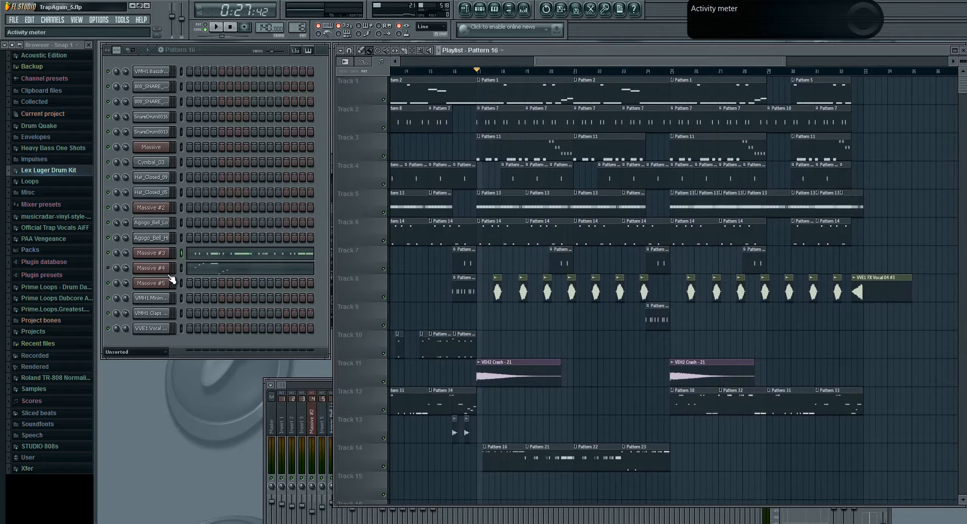
left_click(161, 257)
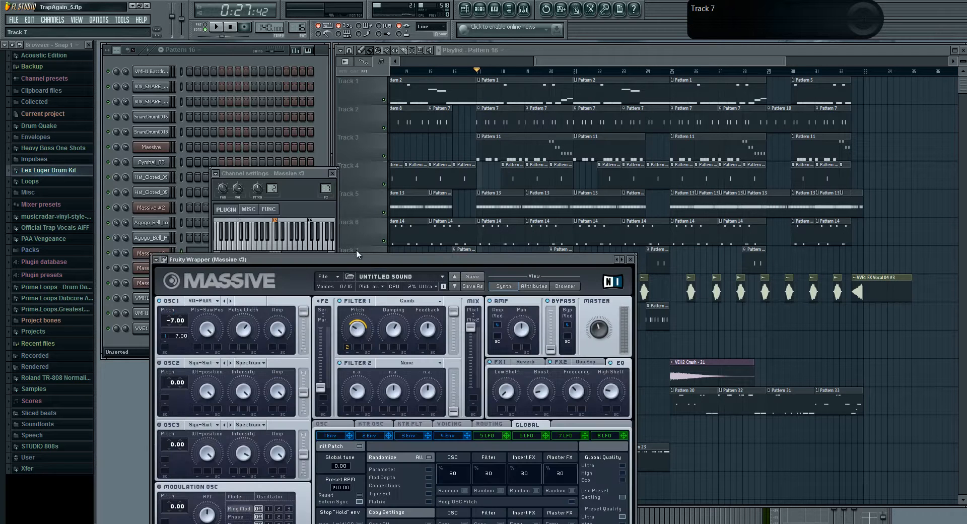
left_click_drag(339, 258, 355, 88)
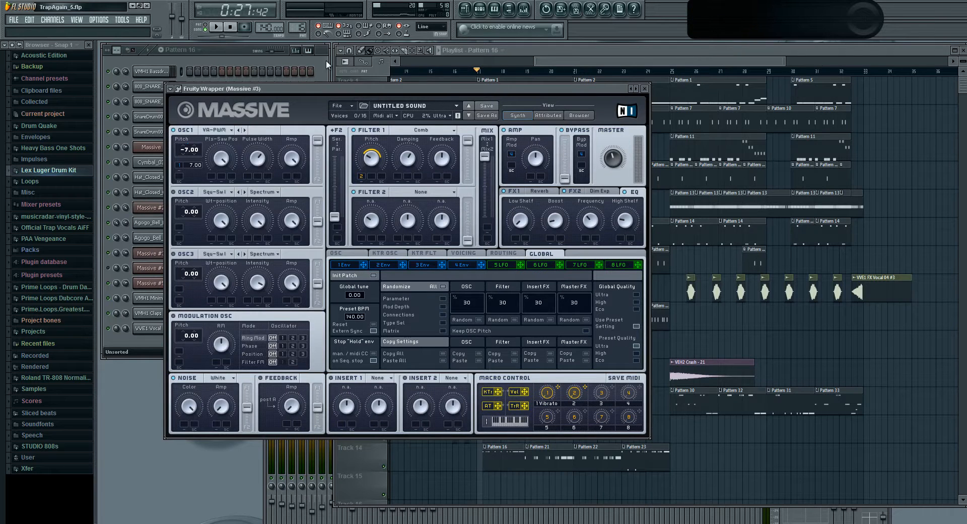
- Try the Square-Saw I wavetable on Massive #3's oscillator 1, play the pattern, and restore Pulse-Saw PWM
left_click(216, 130)
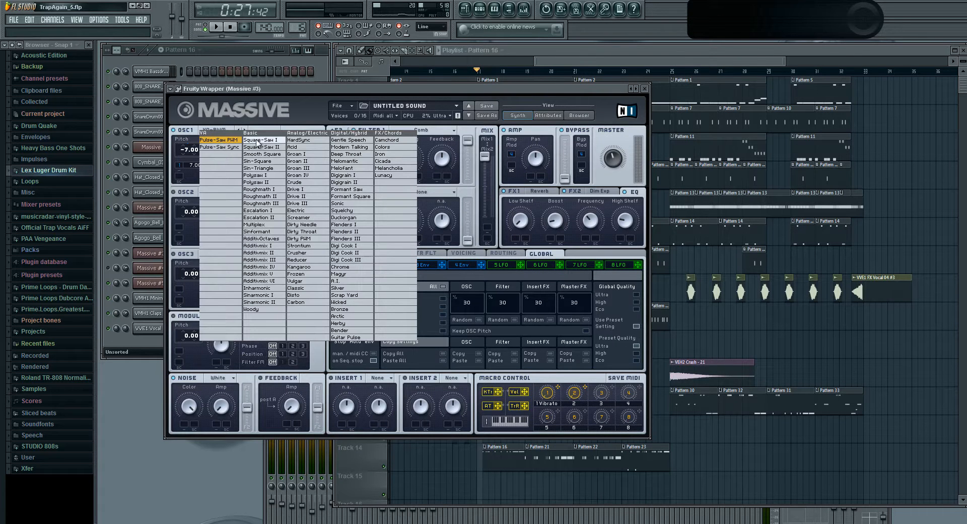
left_click(258, 140)
left_click(206, 28)
left_click(218, 130)
left_click(219, 140)
left_click(230, 28)
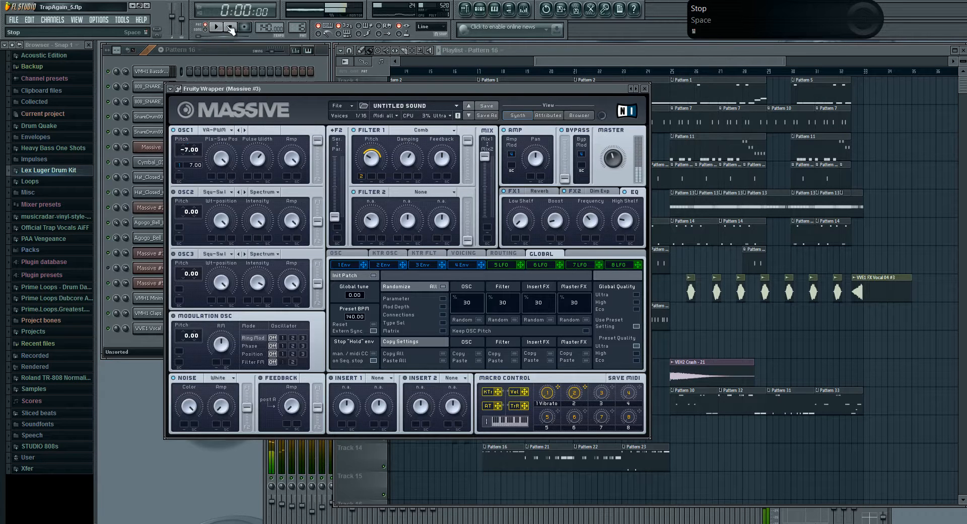
left_click(205, 130)
left_click(213, 142)
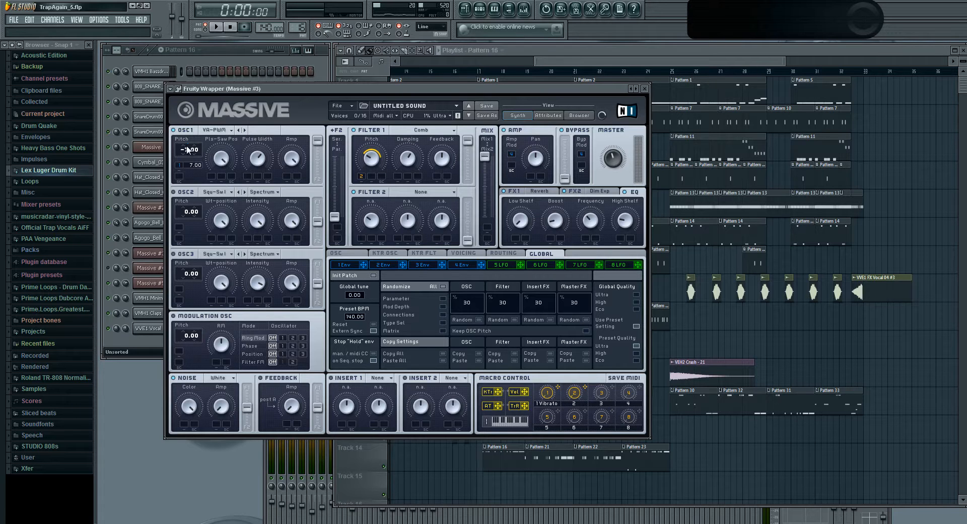
- Try oscillator 1 at pitch 0.00, play the pattern, and return the pitch to -7.00
left_click_drag(188, 150, 187, 155)
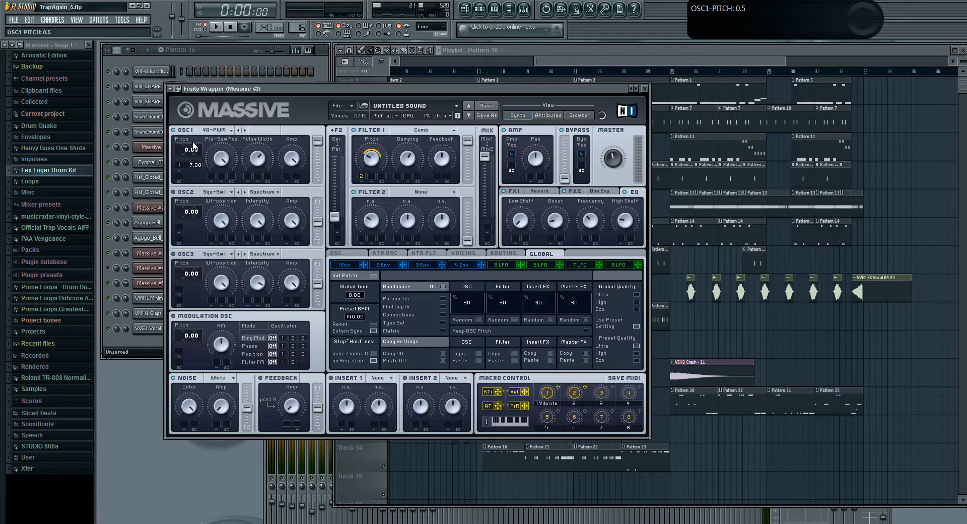
left_click(216, 27)
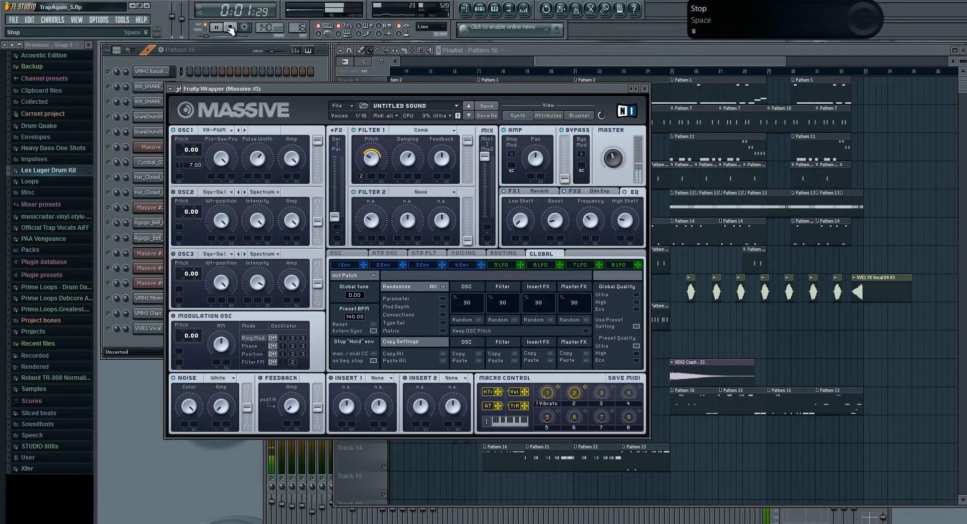
left_click(230, 30)
left_click_drag(187, 147, 186, 150)
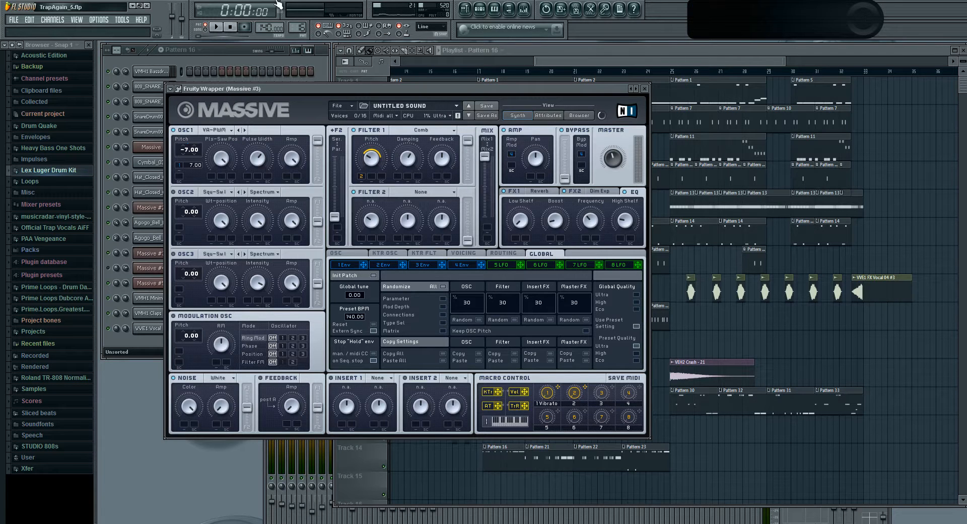
- Open Pattern 16's Massive #3 notes in the piano roll
left_click(229, 48)
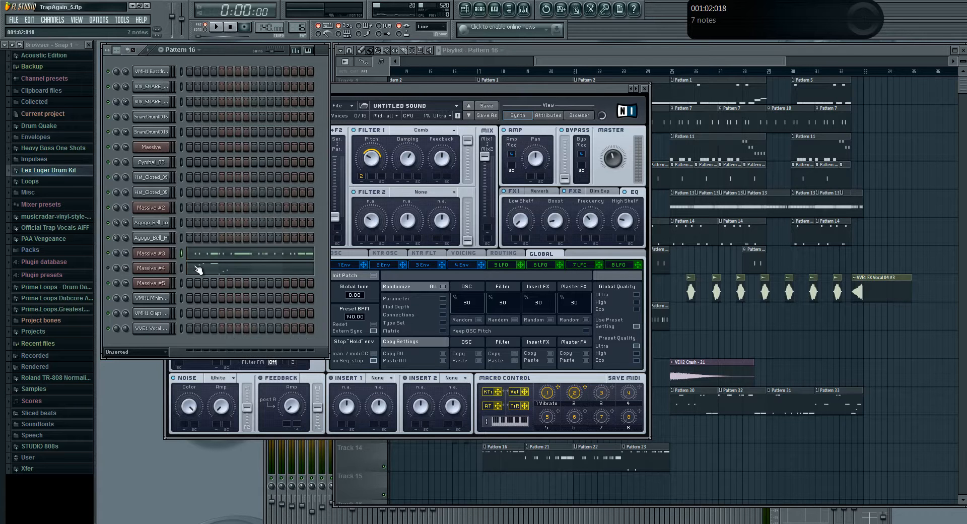
left_click(210, 259)
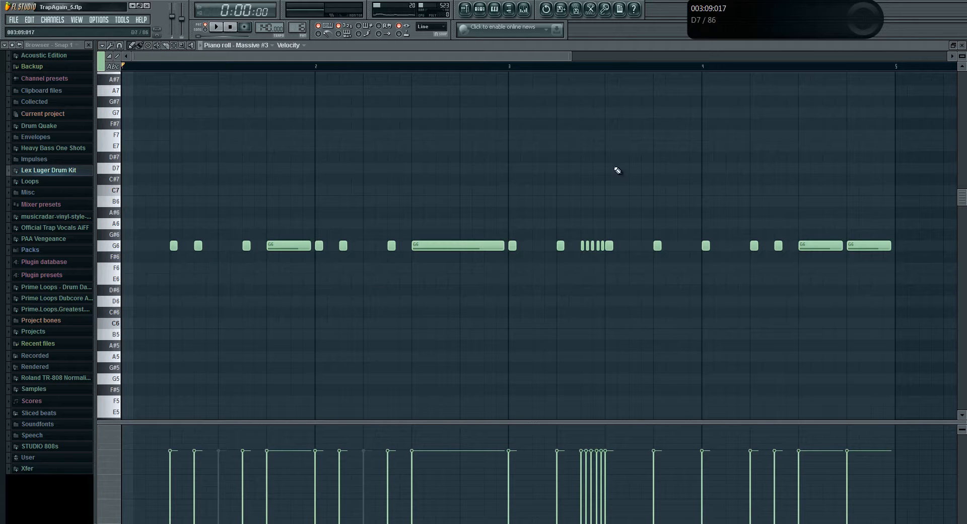
- Close the piano roll and play Pattern 16 several times with the whole Massive #3 synth in view
left_click(961, 45)
left_click(215, 27)
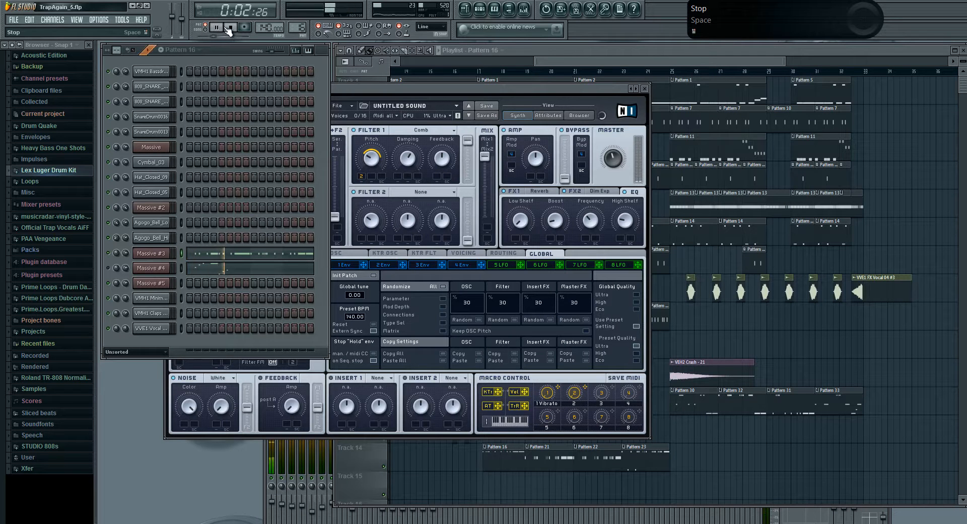
left_click(229, 28)
left_click(437, 89)
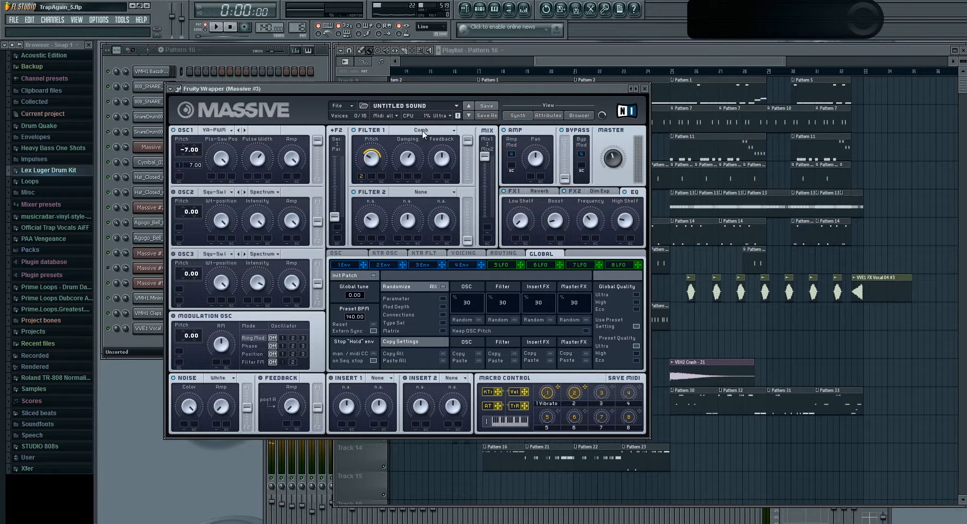
left_click(216, 27)
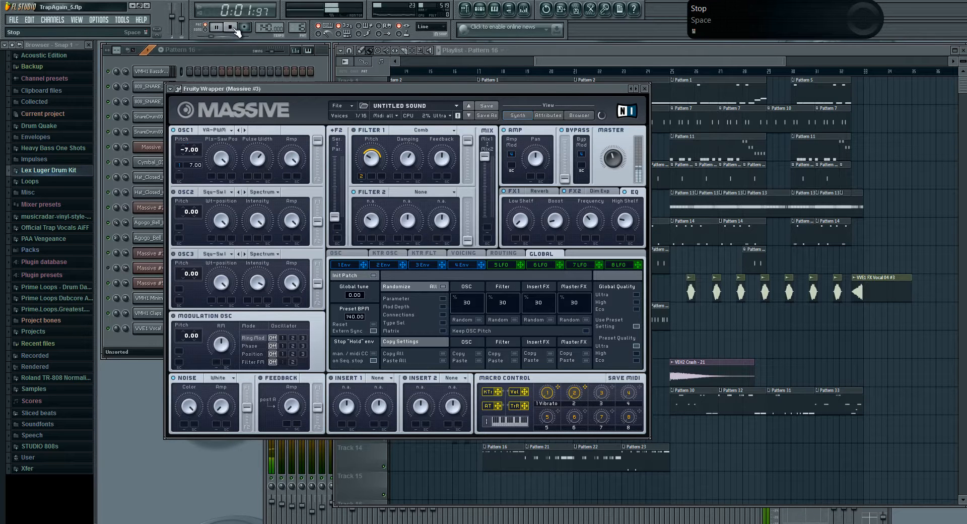
left_click(233, 29)
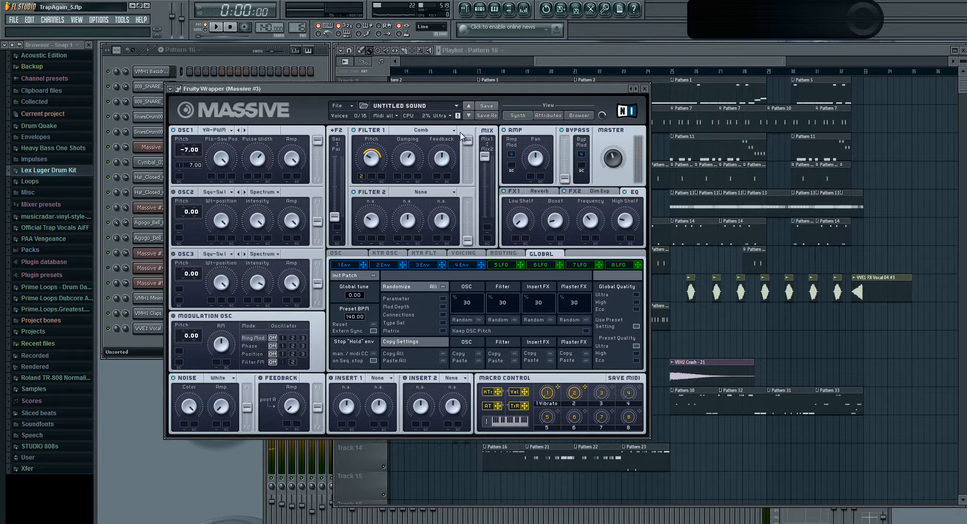
left_click(216, 27)
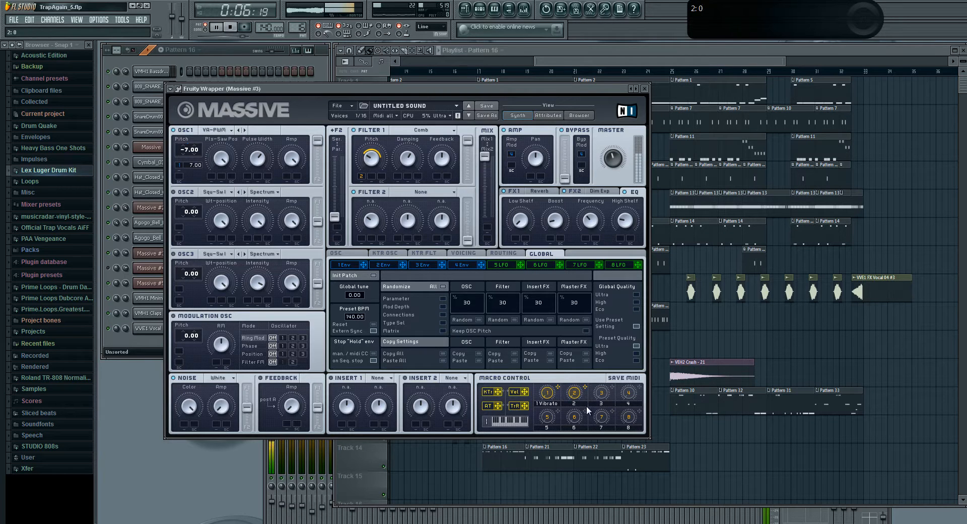
left_click(230, 27)
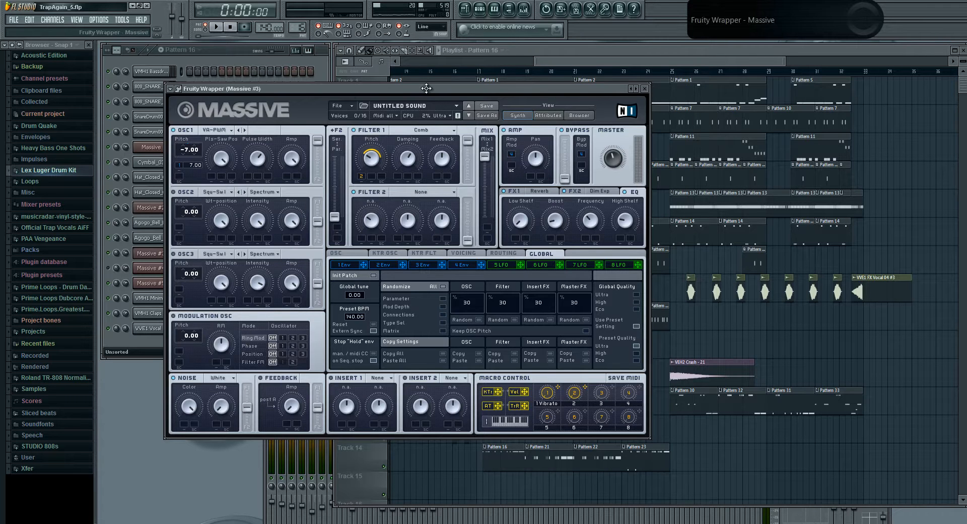
- Check Massive #3's envelope 1, voicing and oscillator settings, and close the synth
left_click(347, 264)
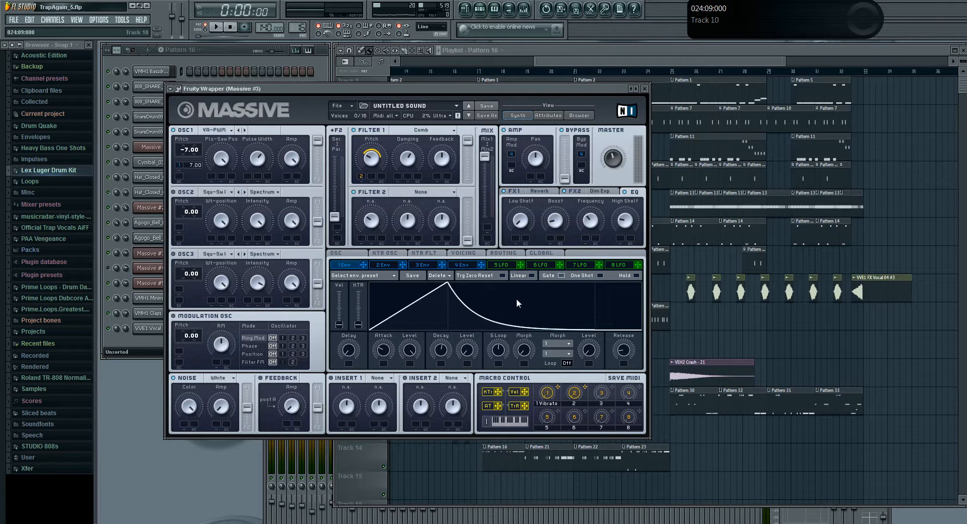
left_click(459, 253)
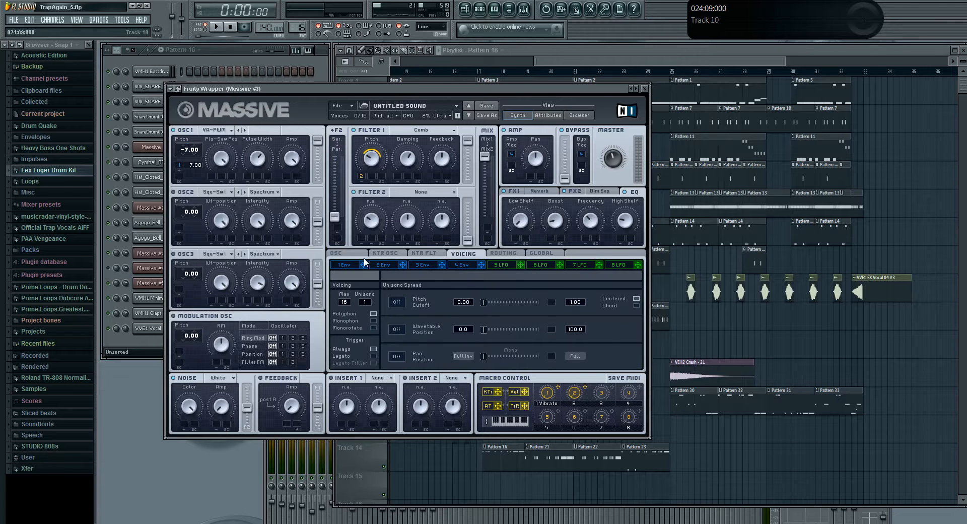
left_click(337, 253)
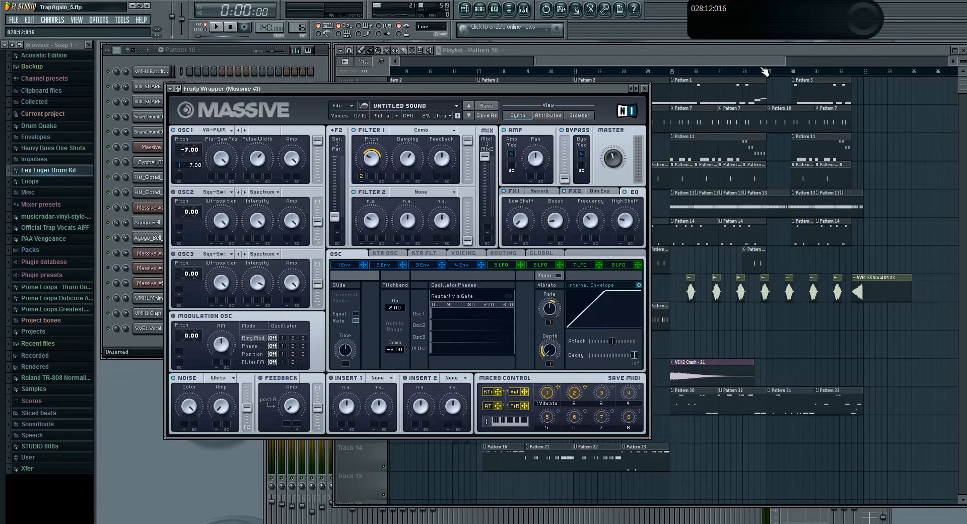
left_click(646, 88)
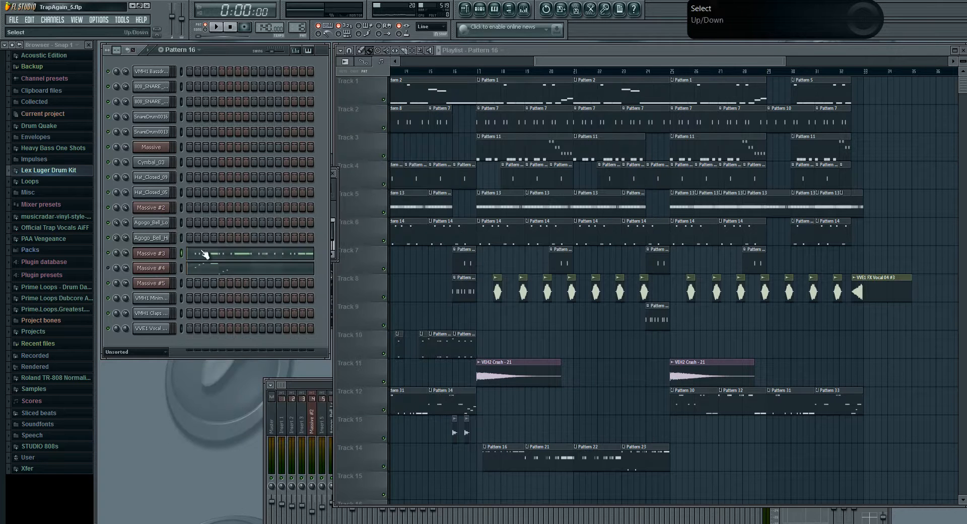
- Examine Pattern 21's Massive #3 notes in the piano roll and envelope 4 in the synth, closing both
key("F7")
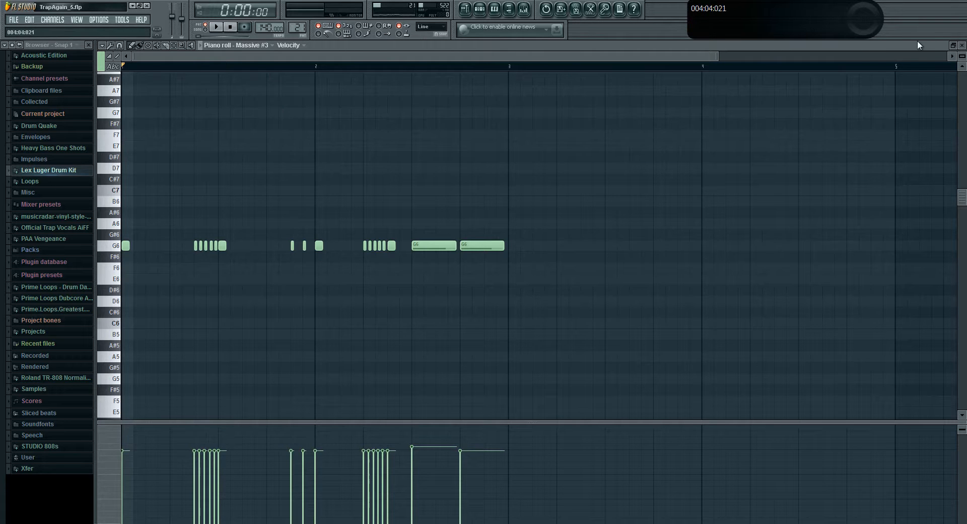
left_click(964, 46)
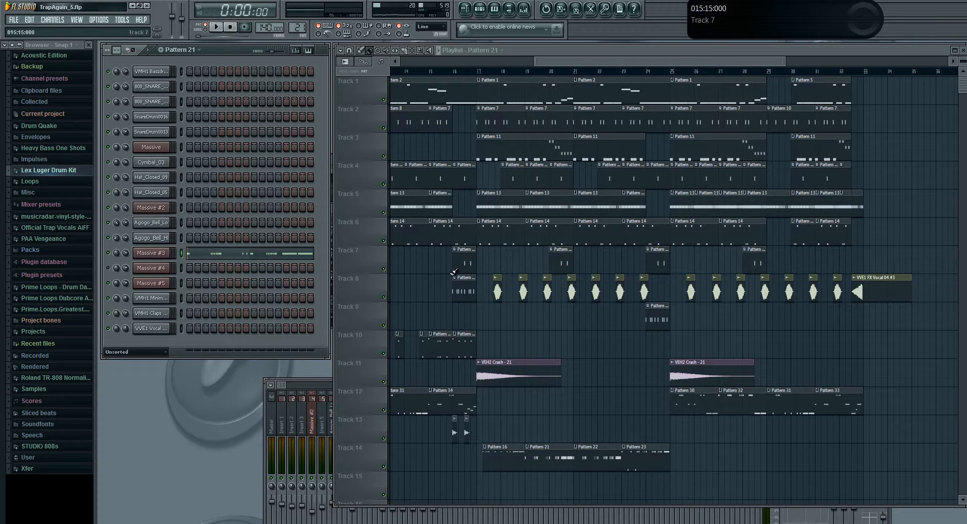
left_click(151, 253)
left_click(460, 264)
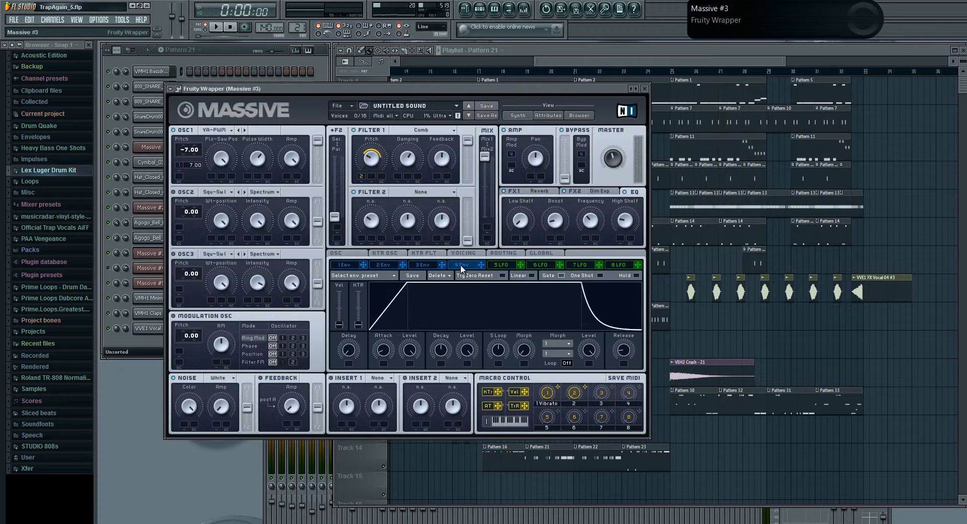
left_click(645, 88)
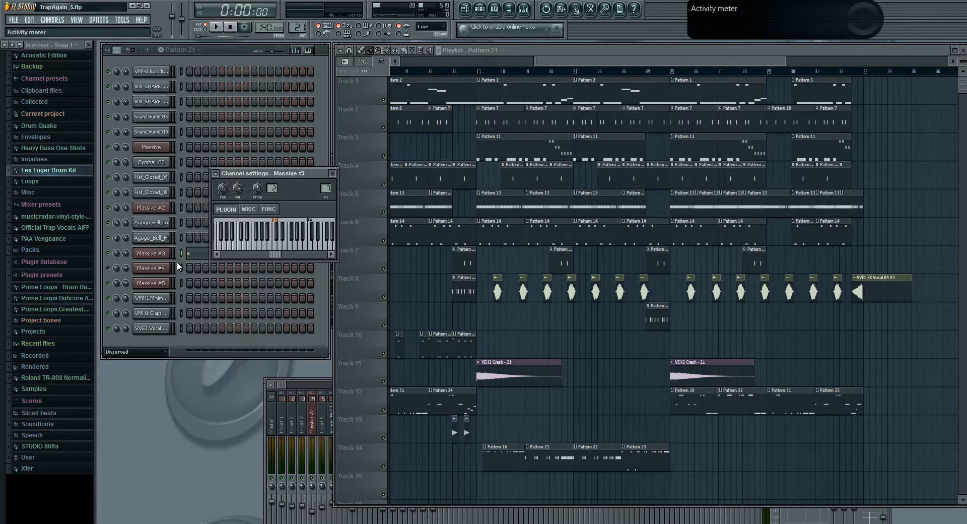
- Play Pattern 21 while following its Massive #3 notes in the piano roll, and close the piano roll
left_click(201, 207)
left_click(215, 27)
left_click(228, 252)
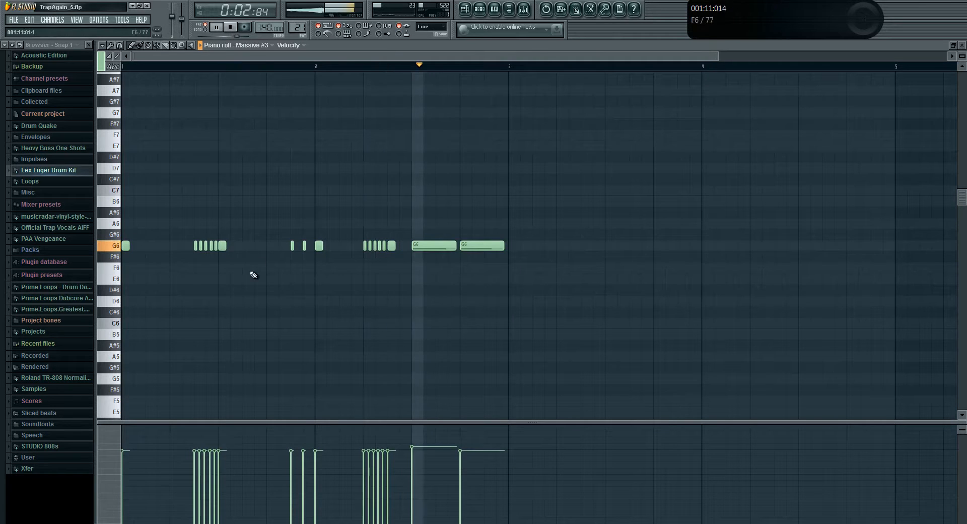
key("space")
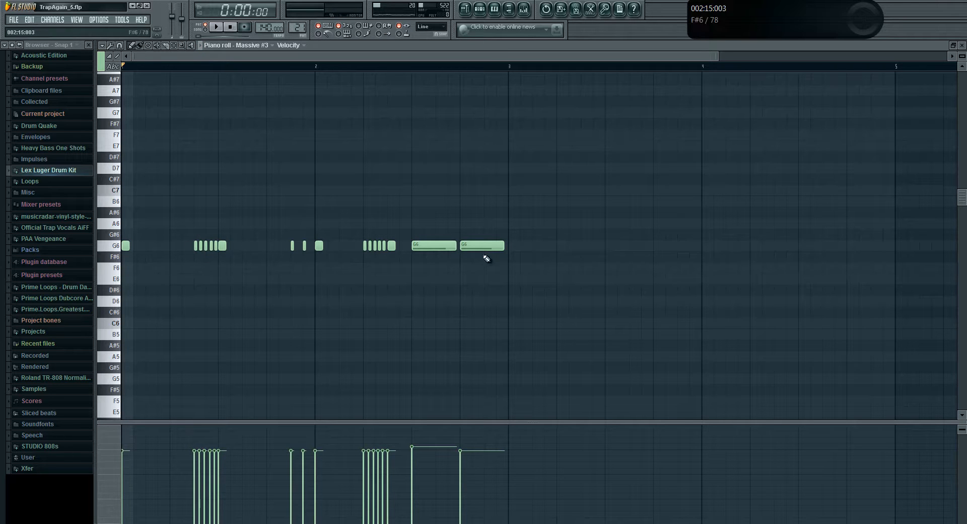
left_click(962, 45)
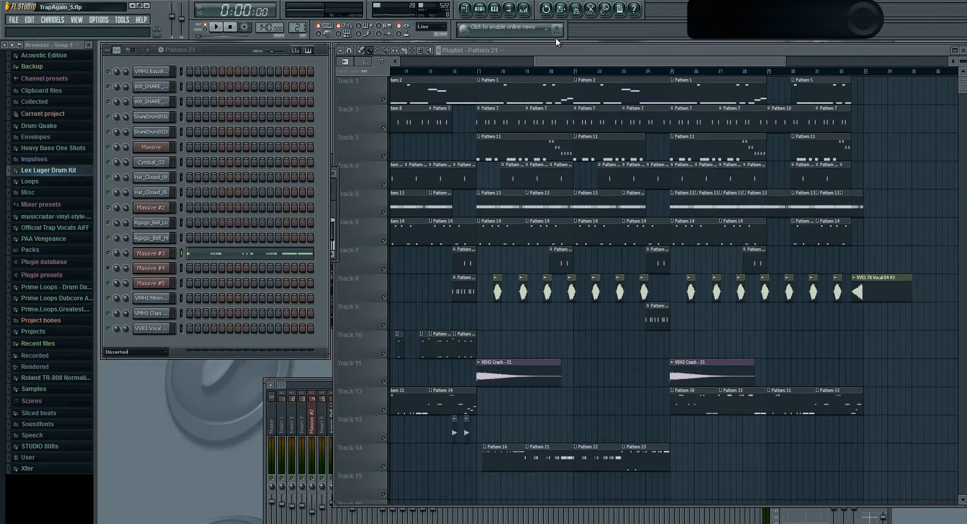
- Play the song arrangement from bar 17 in the playlist
left_click(488, 73)
mouse_move(556, 61)
left_mouse_down()
mouse_move(527, 63)
mouse_move(548, 65)
left_mouse_up()
key("space")
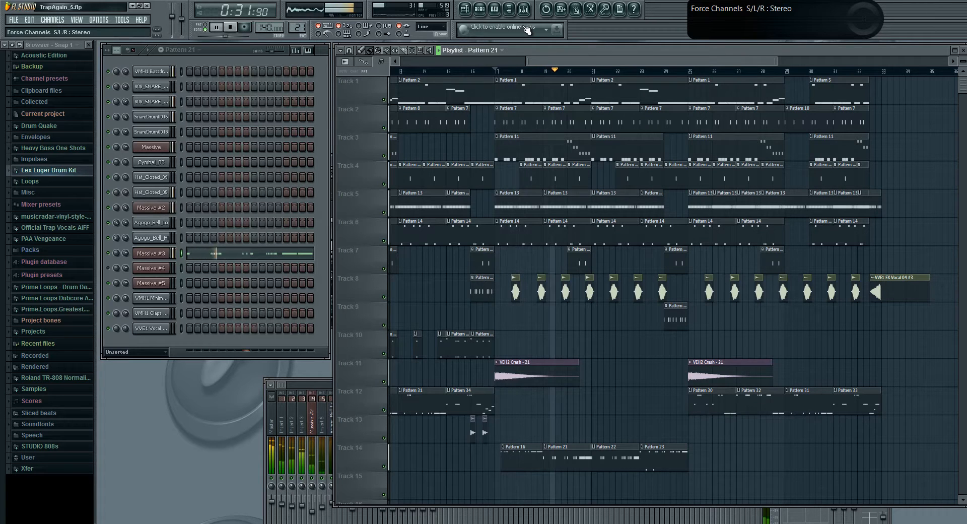
- Bring up Massive #3 and its mixer track's effects chain during playback, and stop the song
left_click(162, 254)
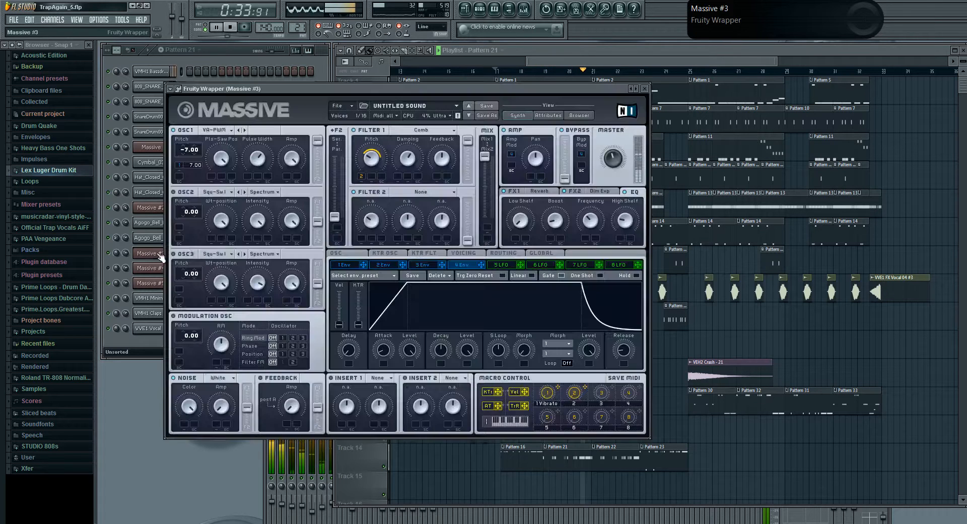
left_click_drag(599, 83, 612, 233)
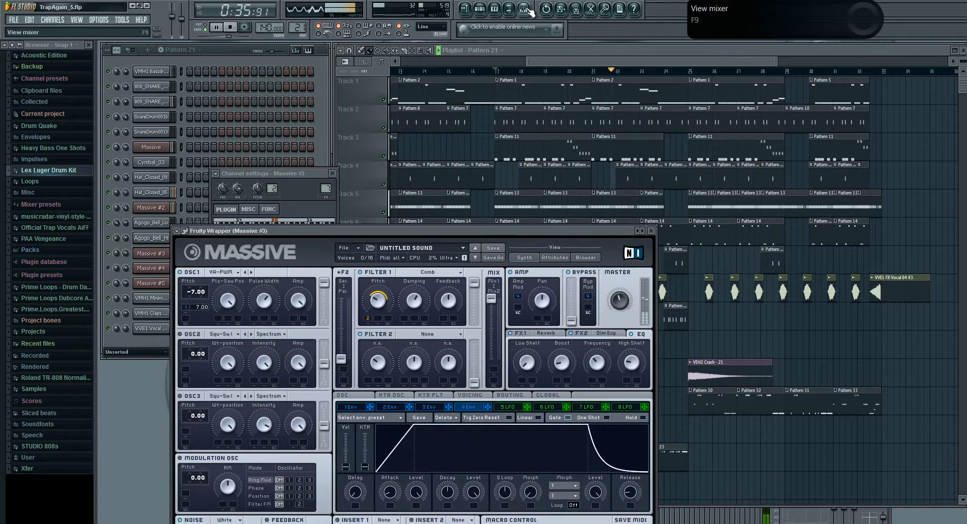
key("F9")
left_click_drag(493, 385, 450, 192)
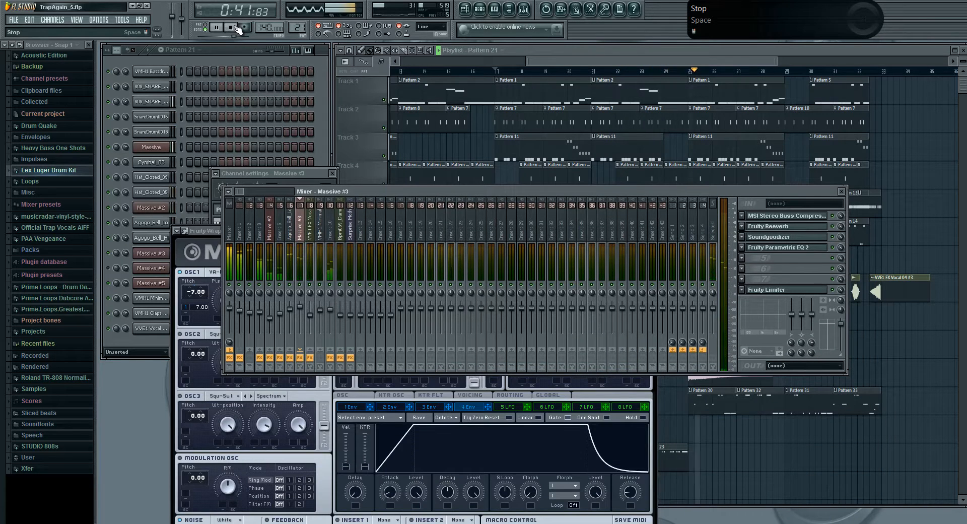
left_click(238, 29)
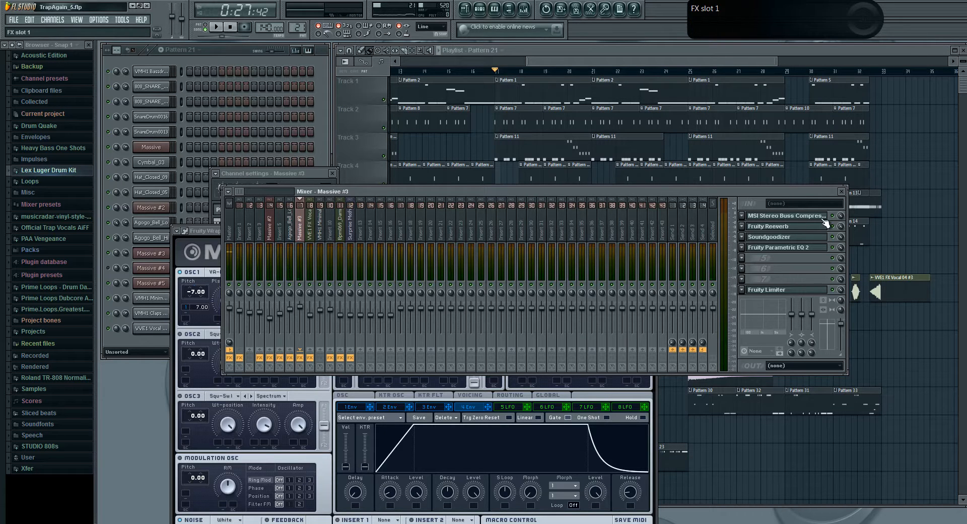
- Inspect the Fruity Reeverb and Soundgoodizer settings on the Massive #3 mixer track, closing each effect
left_click(774, 231)
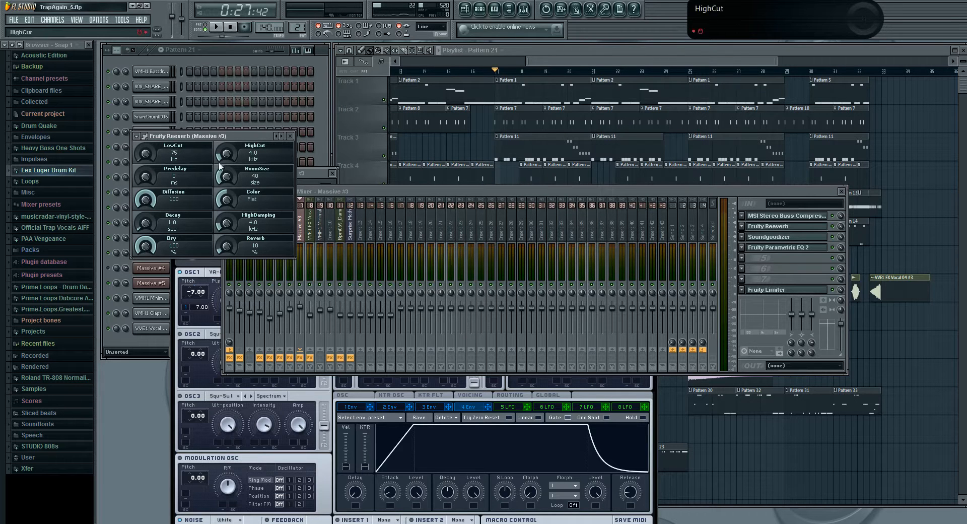
left_click(291, 136)
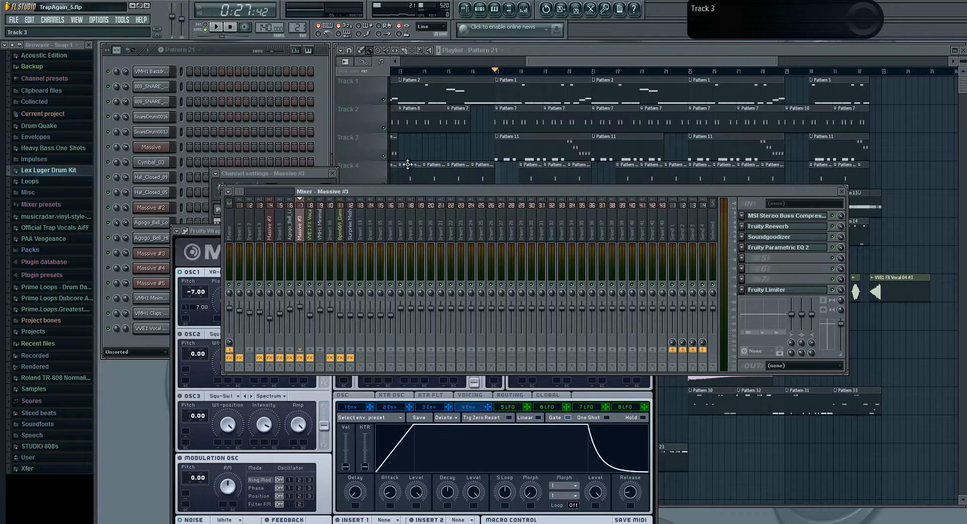
left_click_drag(713, 189, 683, 149)
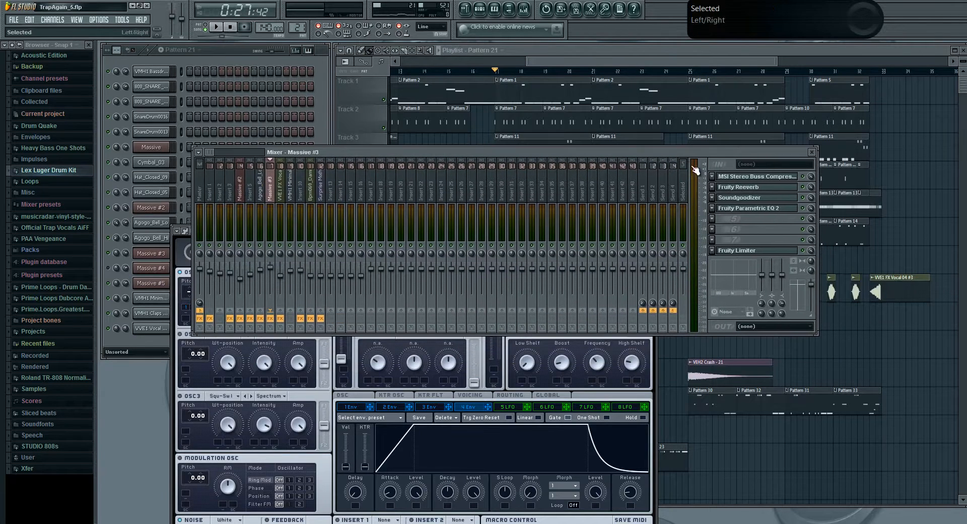
left_click(738, 198)
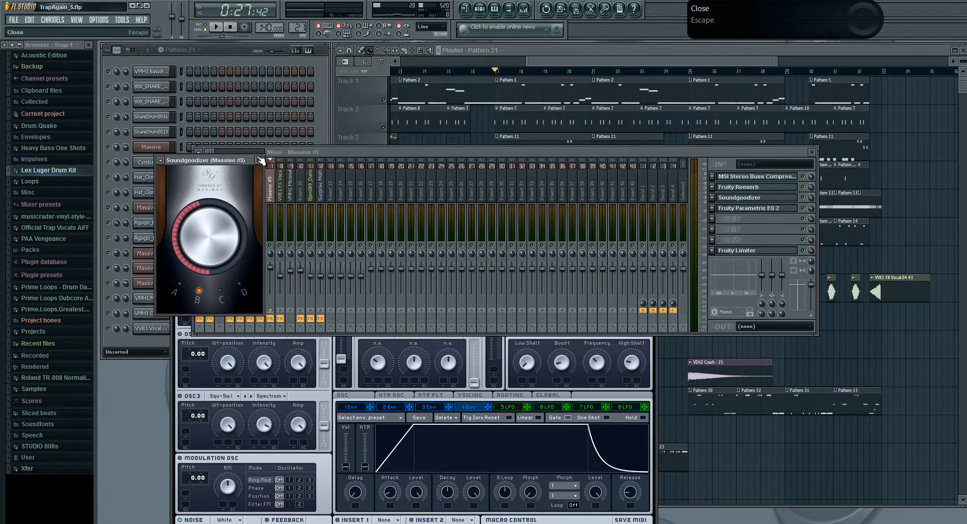
left_click(259, 161)
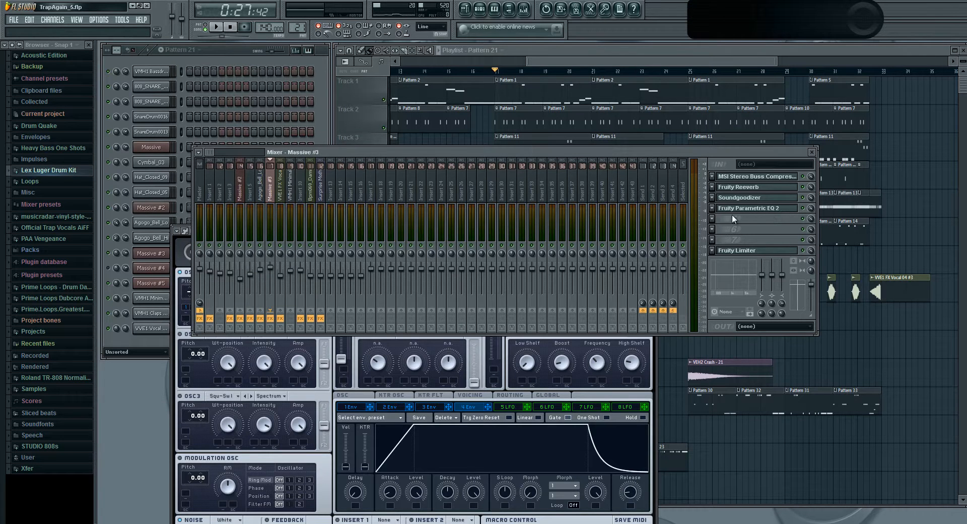
- Inspect the Fruity Parametric EQ 2 and Fruity Limiter settings on the Massive #3 mixer track, closing each effect
left_click(750, 210)
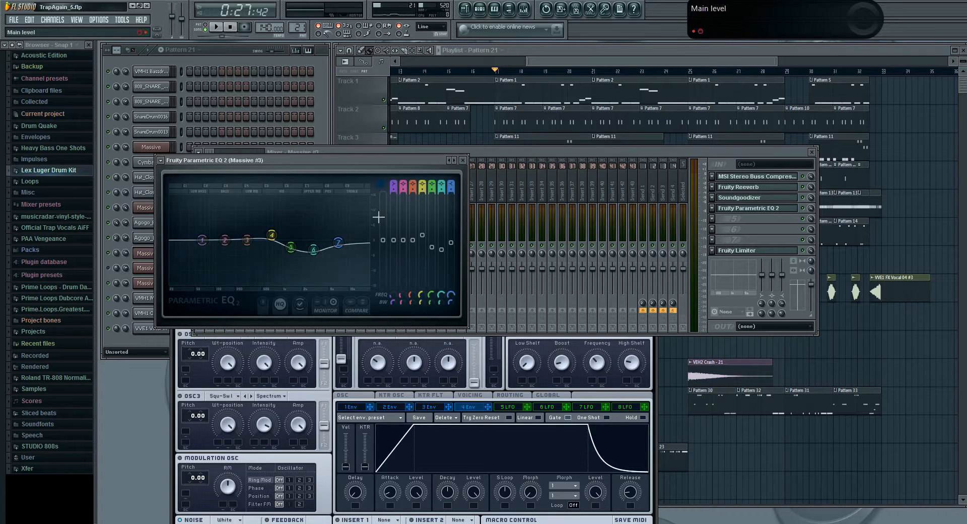
left_click_drag(376, 160, 328, 185)
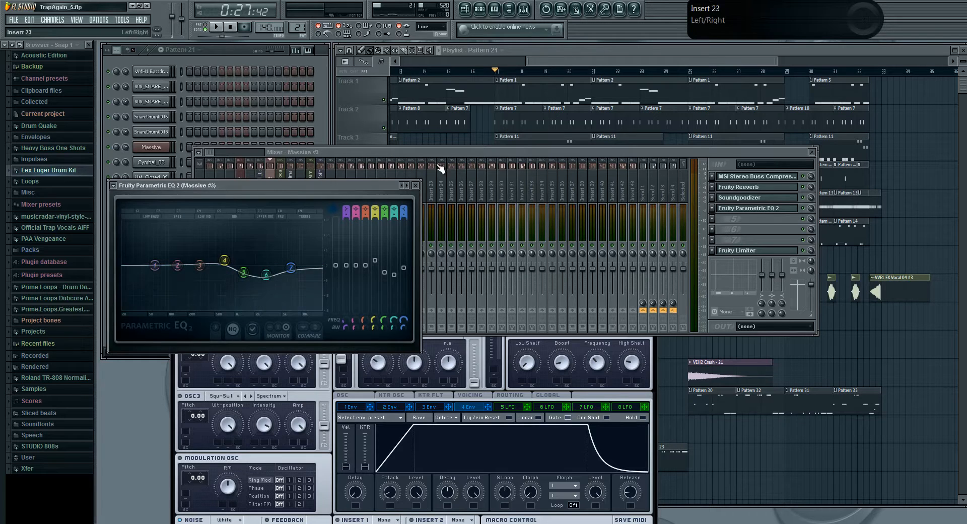
left_click(416, 186)
left_click(738, 250)
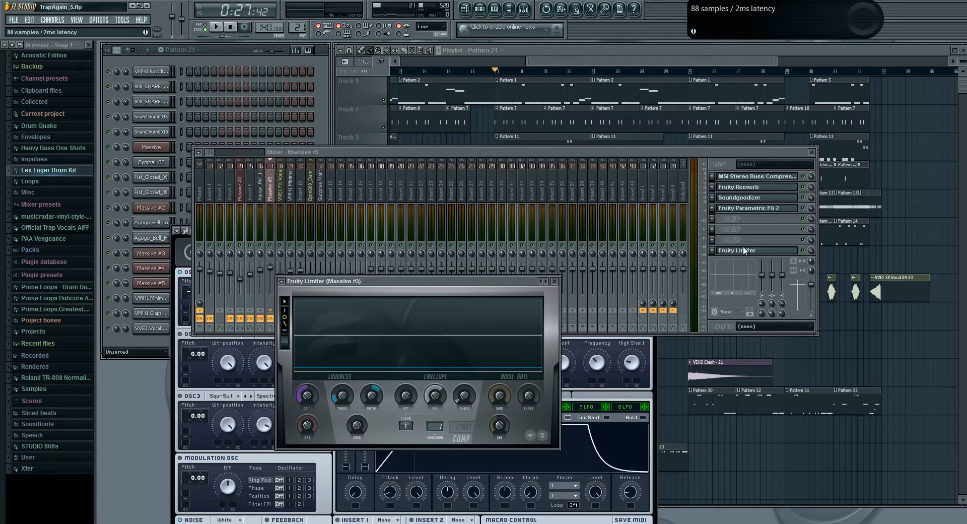
left_click(554, 281)
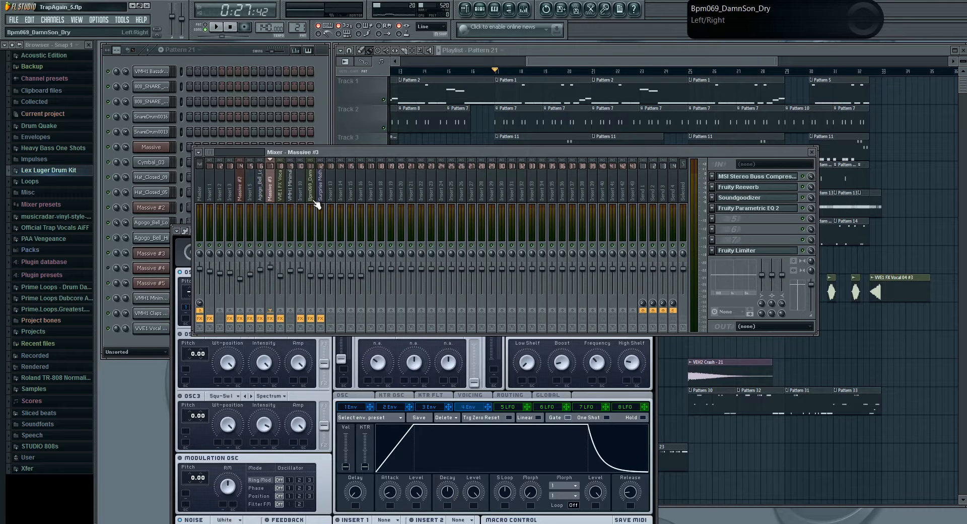
left_click(752, 252)
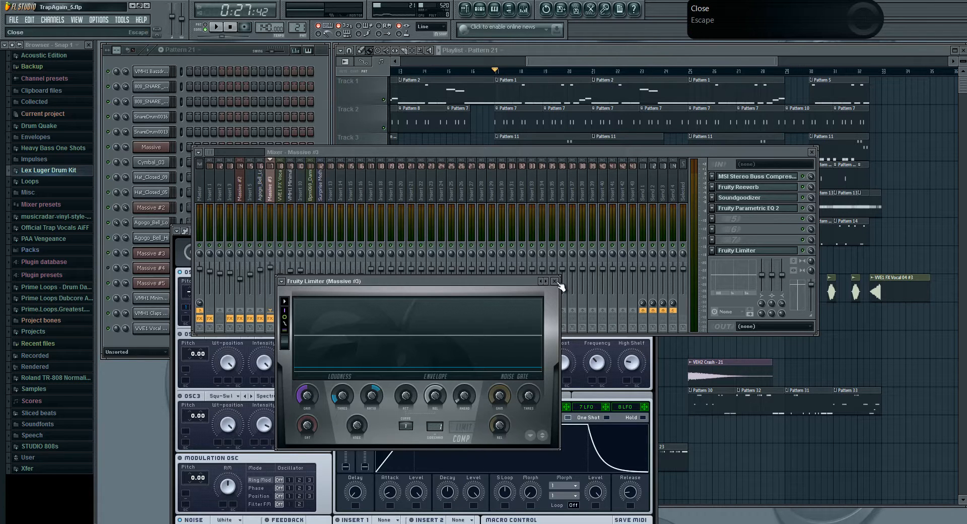
left_click(555, 281)
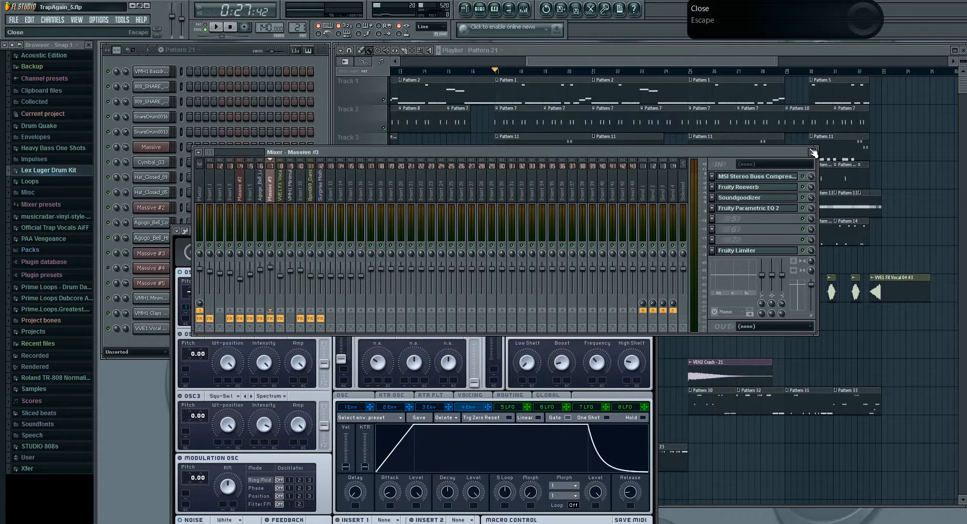
- Close the mixer and review the whole playlist arrangement from the first bar to the end of the song
left_click(811, 151)
left_click_drag(757, 63, 688, 69)
left_click(672, 89)
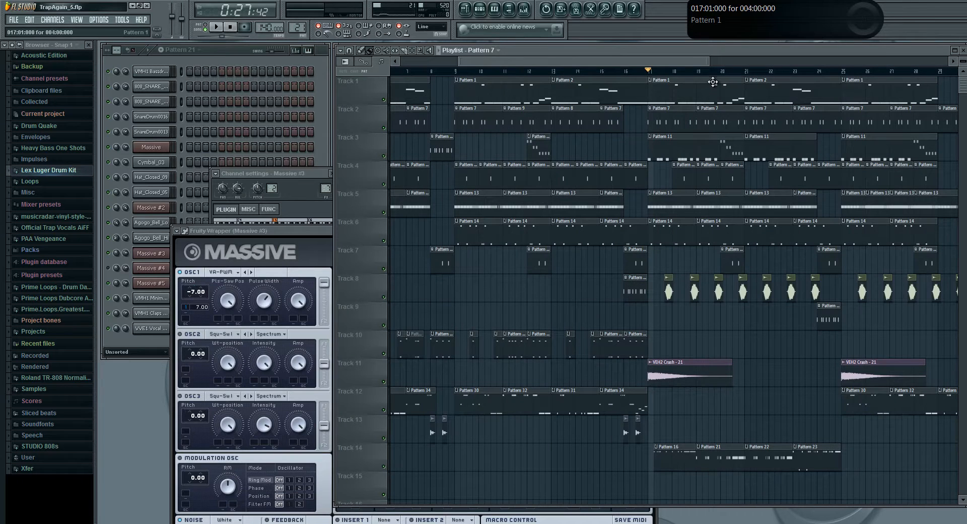
left_click(723, 131)
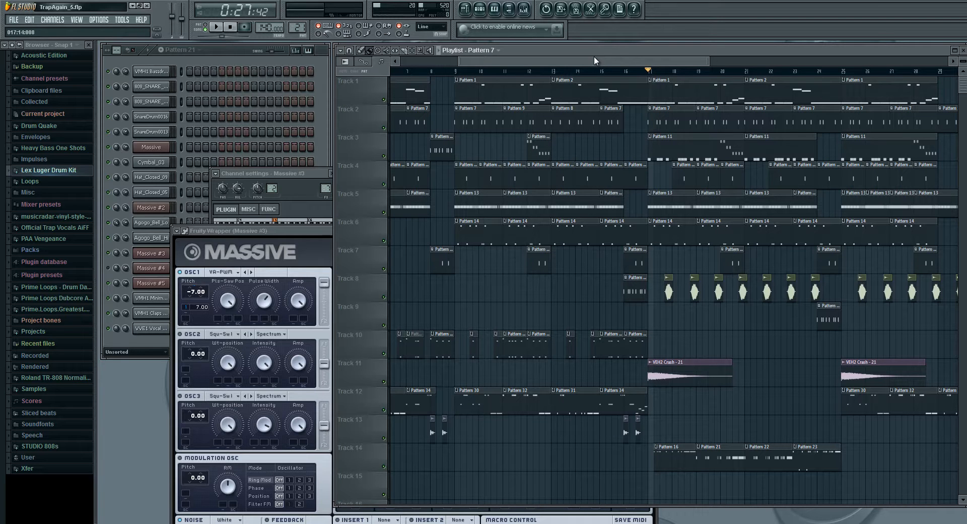
left_click_drag(593, 56, 639, 58)
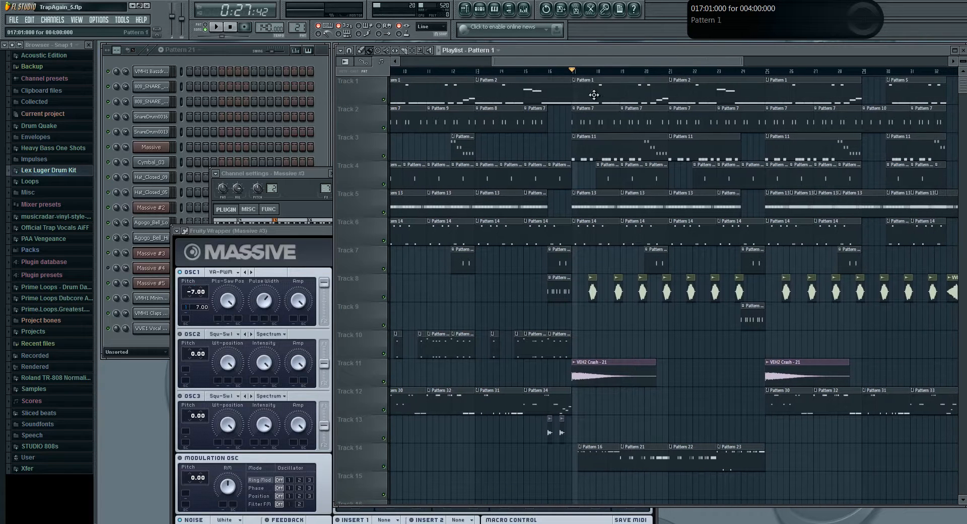
left_click_drag(576, 60, 332, 59)
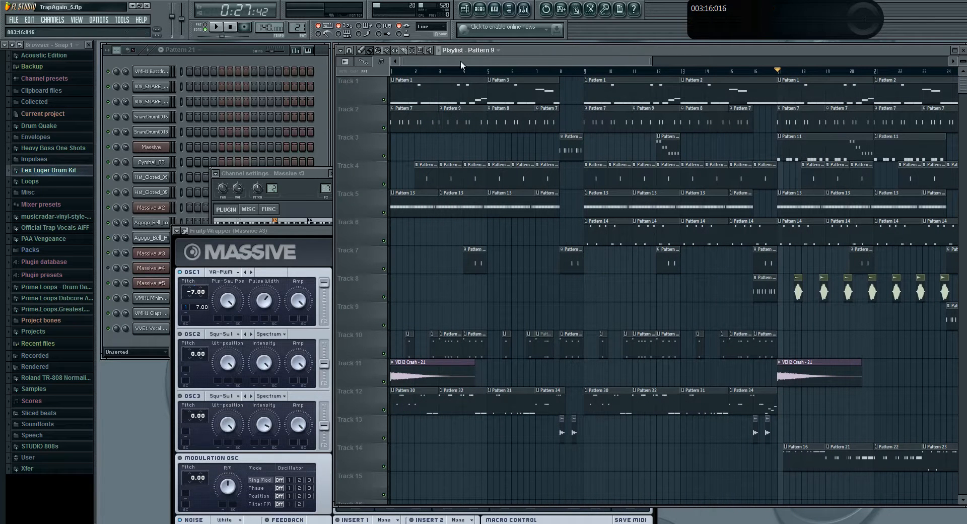
left_click_drag(518, 62, 583, 64)
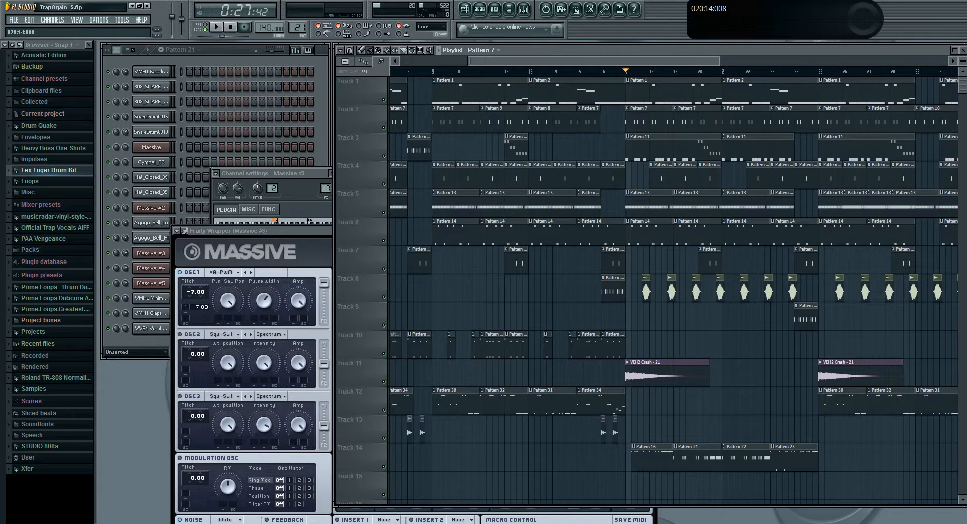
left_click_drag(603, 62, 639, 61)
left_click(373, 523)
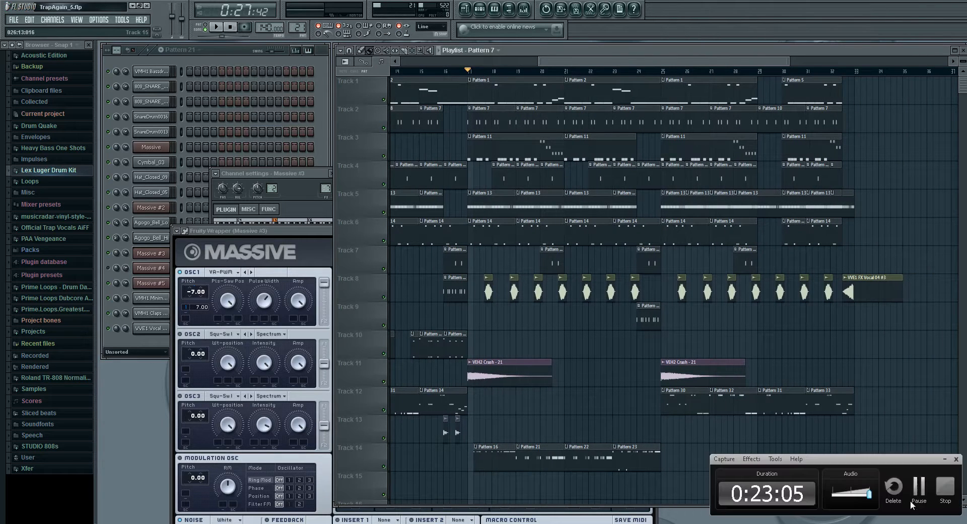